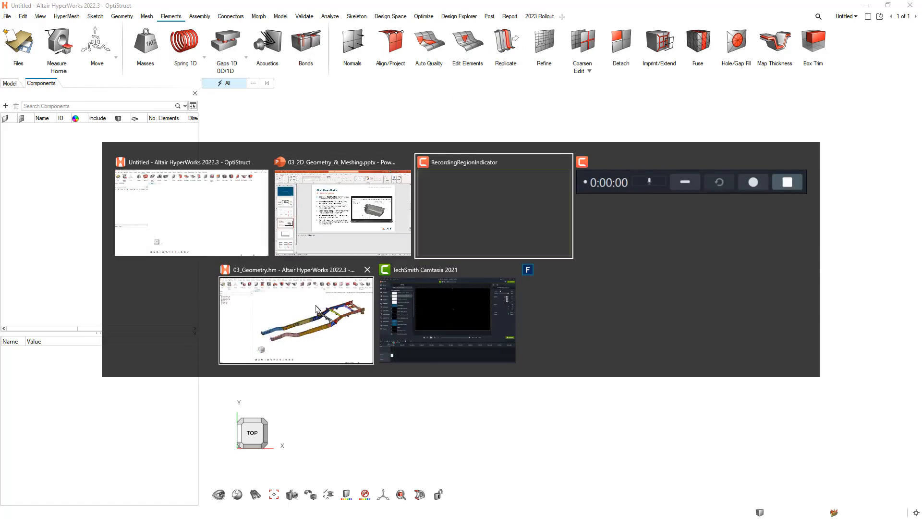
Step: Switch to the HyperWorks session with 03_Geometry.hm and restore the saved Midsurface_Edit view of the bracket
left_click(321, 307)
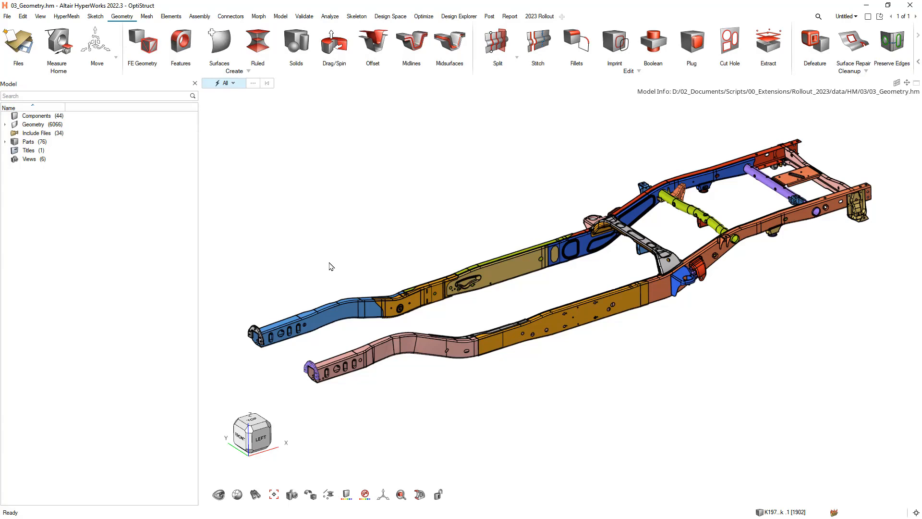
left_click(297, 488)
left_click(326, 435)
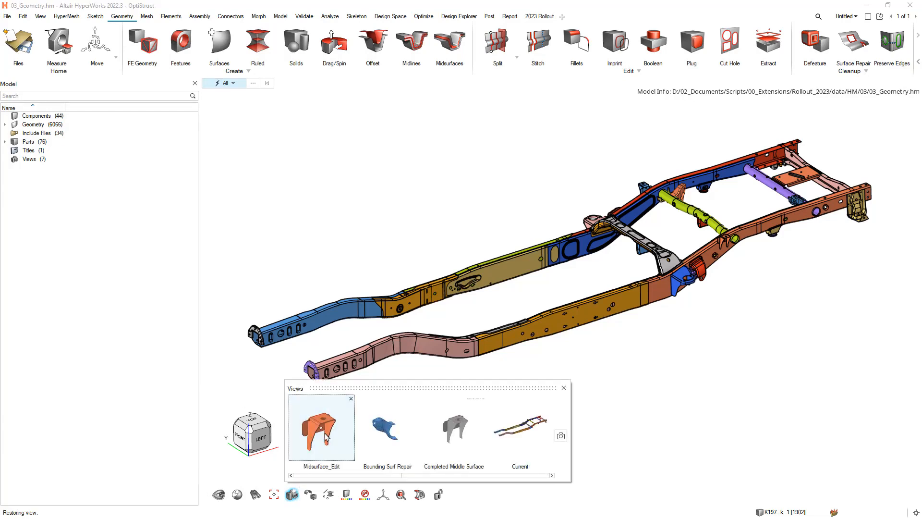
left_click(564, 388)
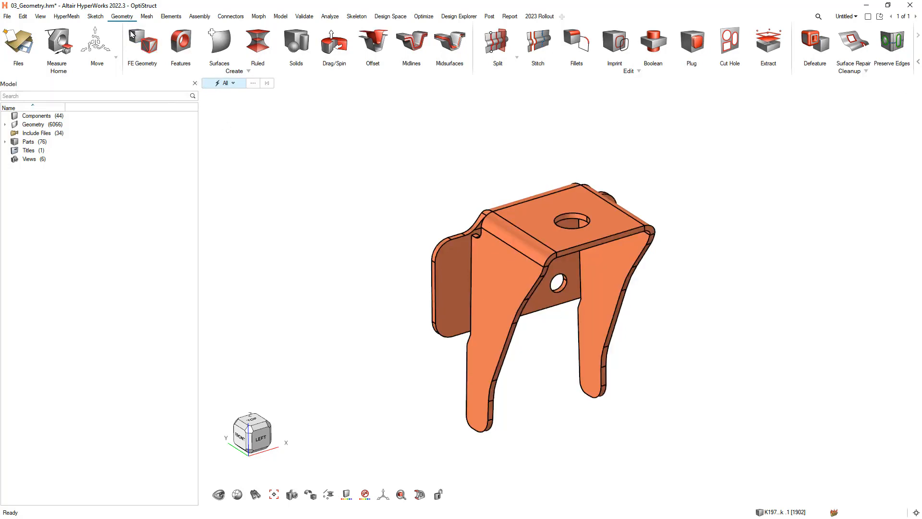
Step: Find the bracket's surface fillets with a minimum radius of 0.1 and a maximum radius of 5
left_click(813, 45)
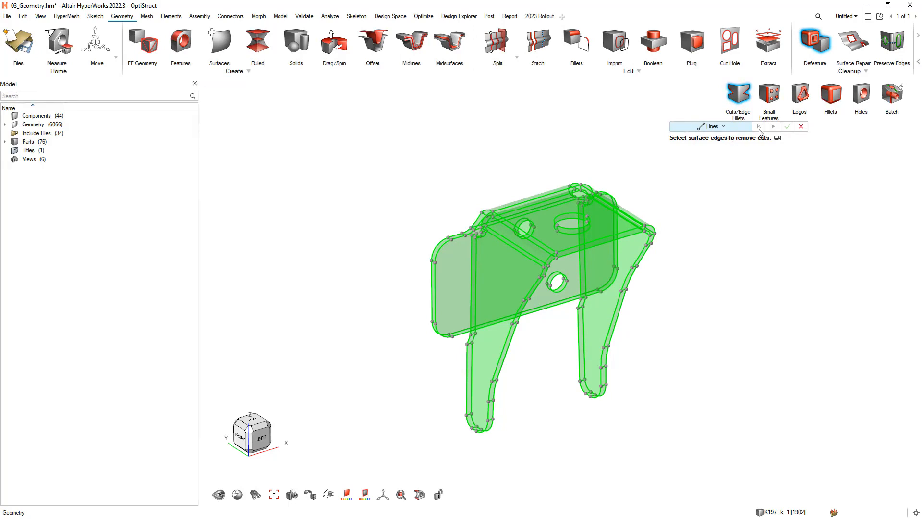
left_click(831, 94)
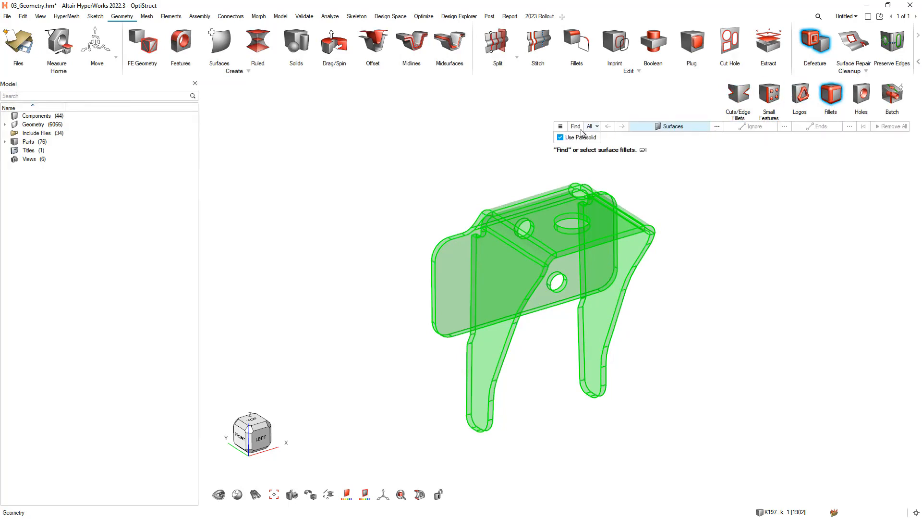
left_click(561, 129)
left_click(636, 162)
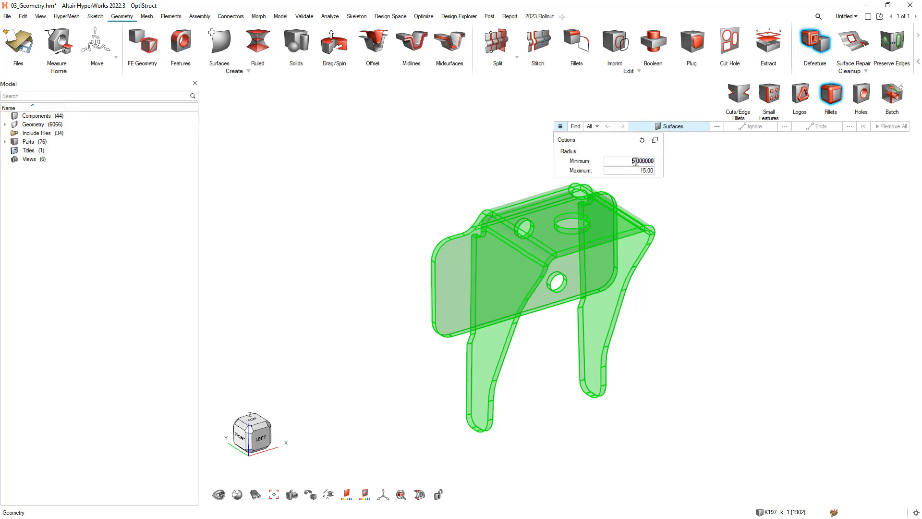
type("0.1")
key("Tab")
type("5")
left_click(575, 126)
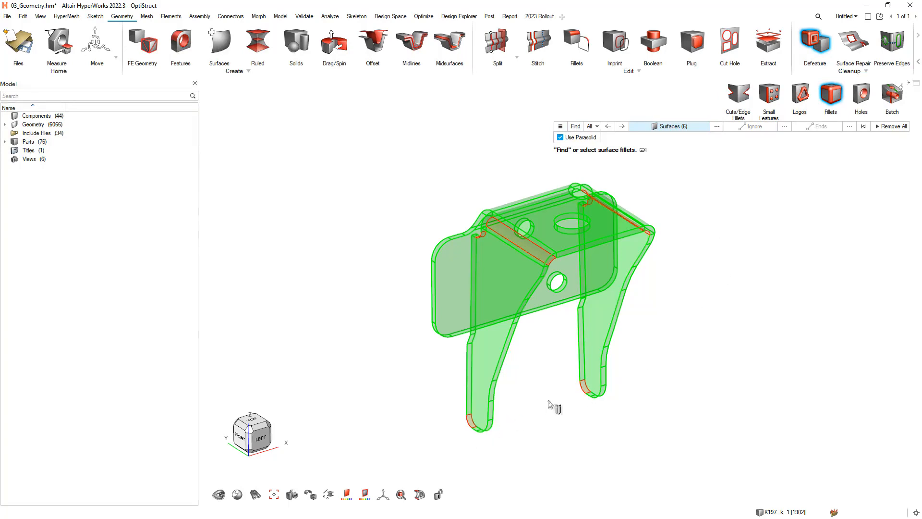
Step: Remove the found fillets at the tips of the bracket's two legs and clear the remaining fillet selection
middle_click_drag(537, 406, 693, 286)
scroll(560, 403, "up", 3)
middle_click_drag(545, 408, 614, 390)
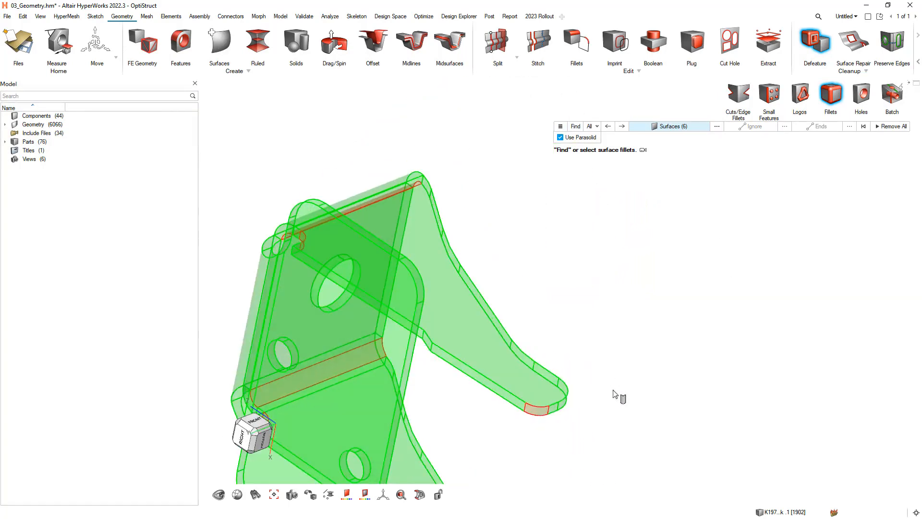
right_click_drag(615, 391, 624, 178)
left_click(547, 203)
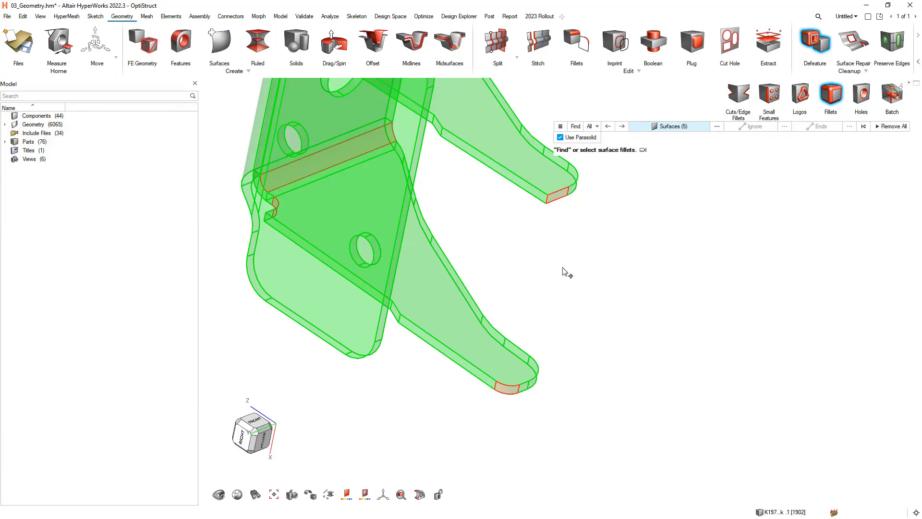
left_click(513, 390)
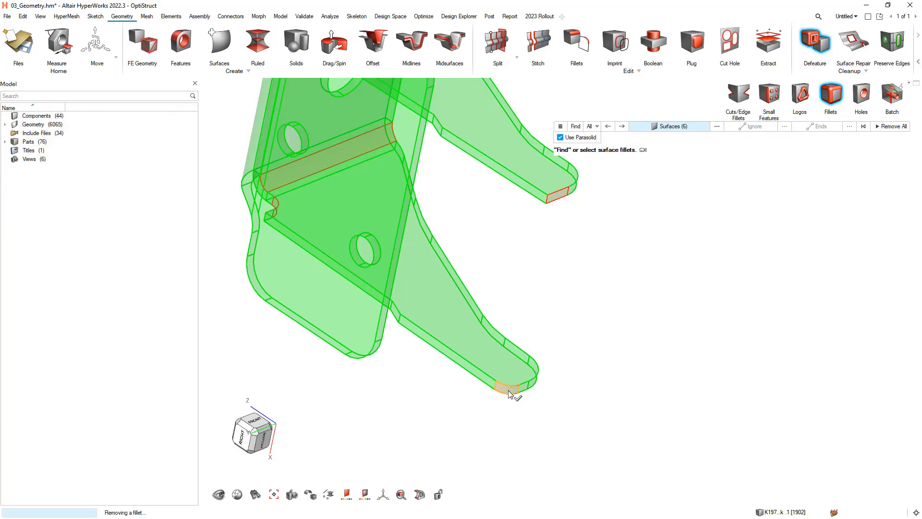
left_click(863, 126)
Step: Remove the fillets at the relief notches on both sides of the bend above the back plate and exit Defeature
middle_click_drag(646, 233, 507, 210)
scroll(521, 230, "up", 3)
left_click(551, 234)
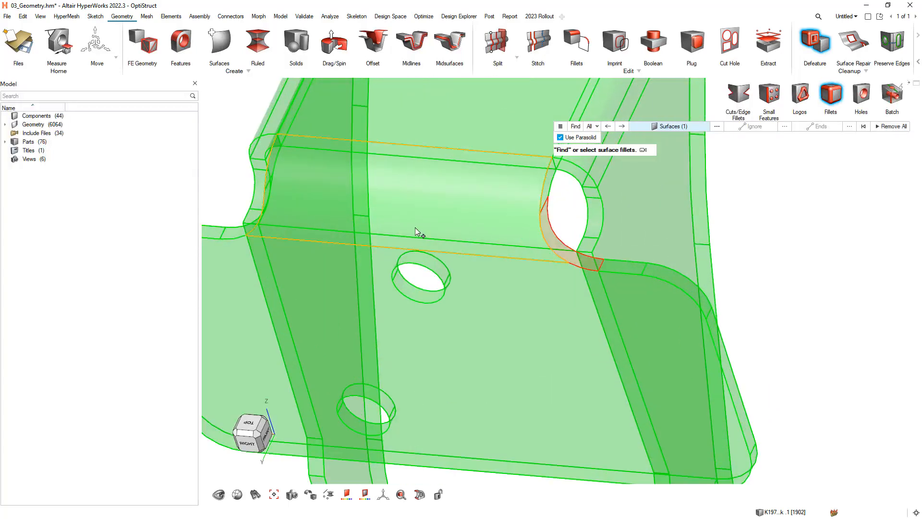
middle_click_drag(415, 229, 299, 207)
left_click(257, 225)
middle_click(261, 230)
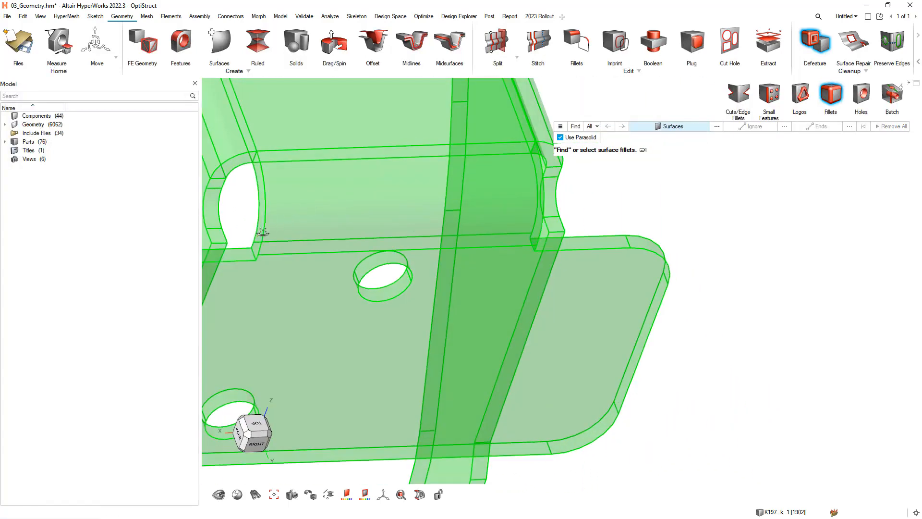
scroll(379, 231, "down", 2)
scroll(384, 230, "down", 3)
key("Escape")
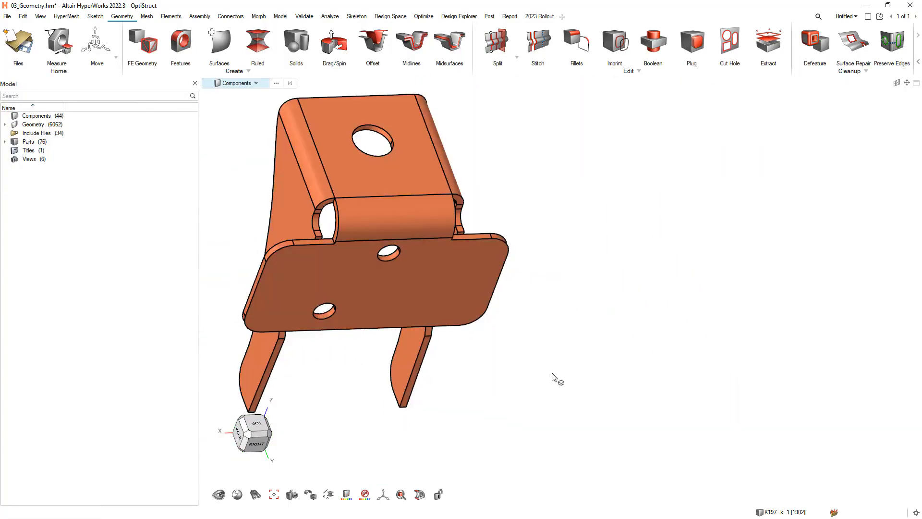
Step: Extract an automatic midsurface from the bracket solid
middle_click_drag(551, 368, 596, 396)
right_click_drag(608, 386, 594, 317)
scroll(526, 315, "up", 4)
middle_click_drag(531, 351, 556, 354)
middle_click_drag(655, 298, 700, 267)
left_click(449, 43)
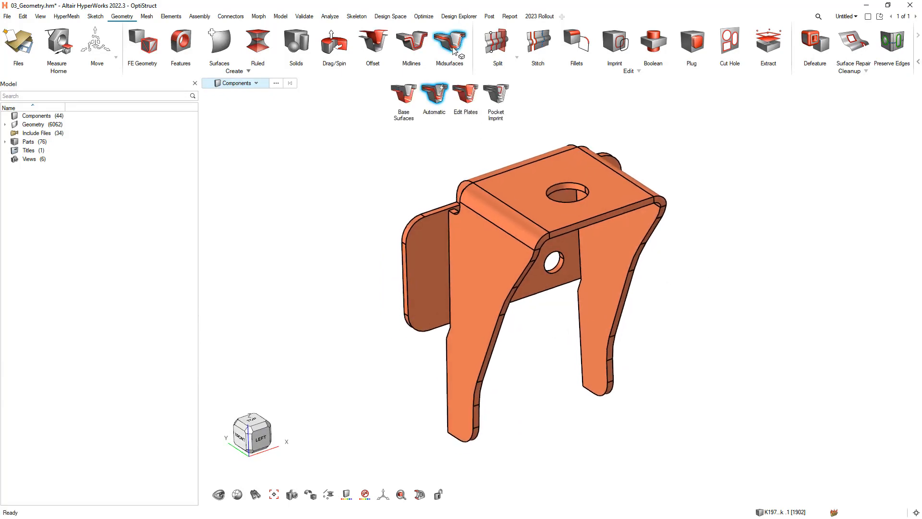
left_click(481, 216)
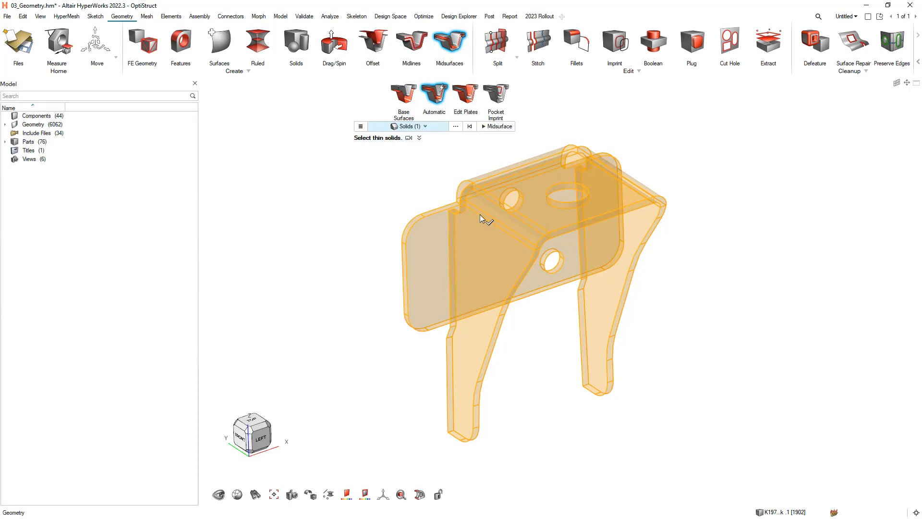
right_click(480, 215)
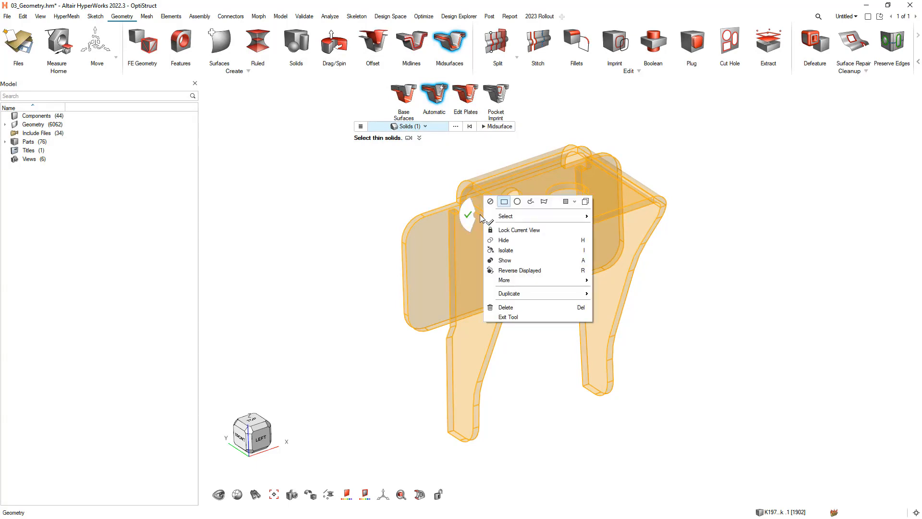
left_click(479, 216)
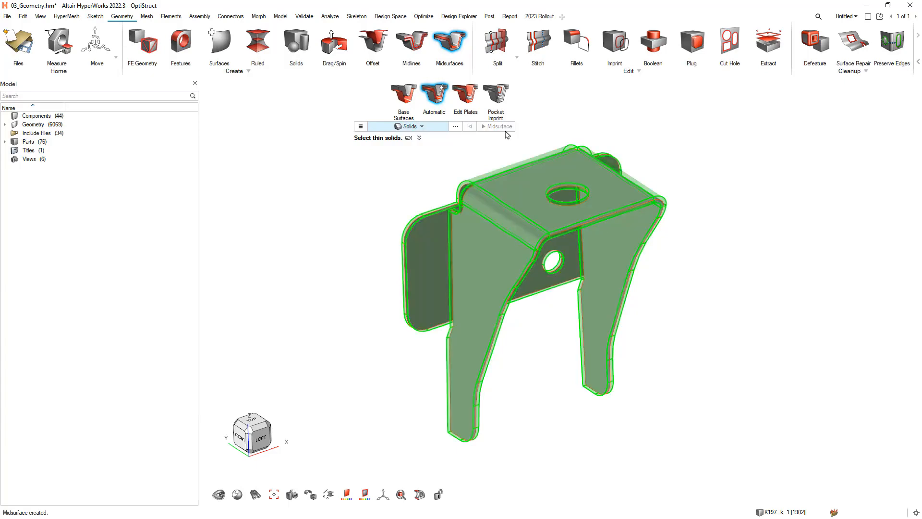
Step: Review the midsurface plates and the available plate types with Edit Plates, then leave the tool
left_click(469, 98)
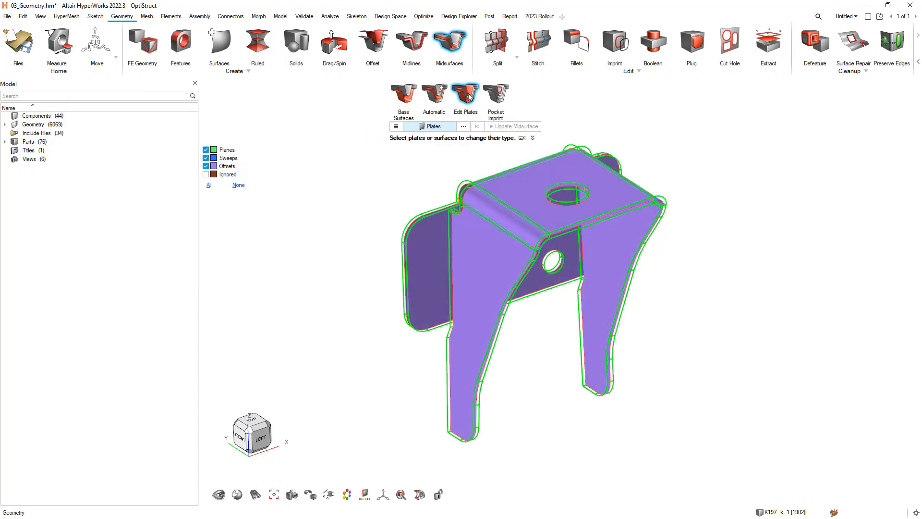
left_click(476, 235)
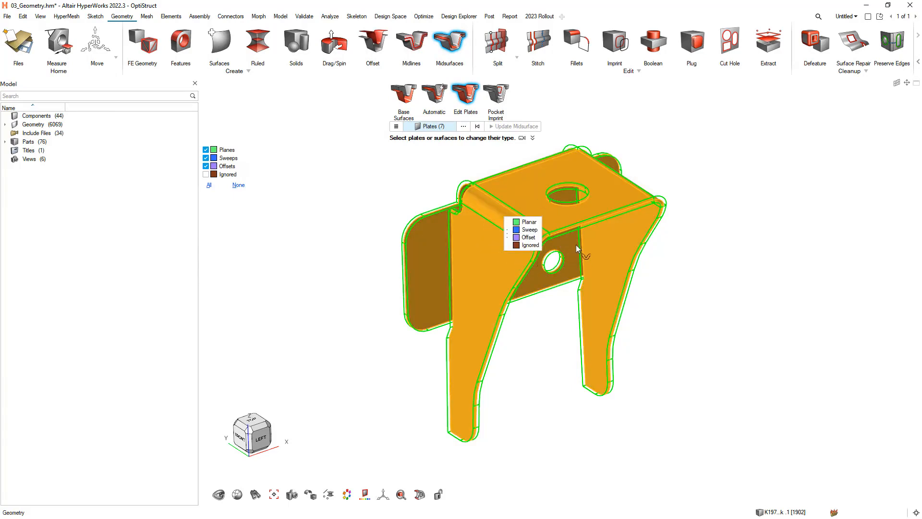
key("Escape")
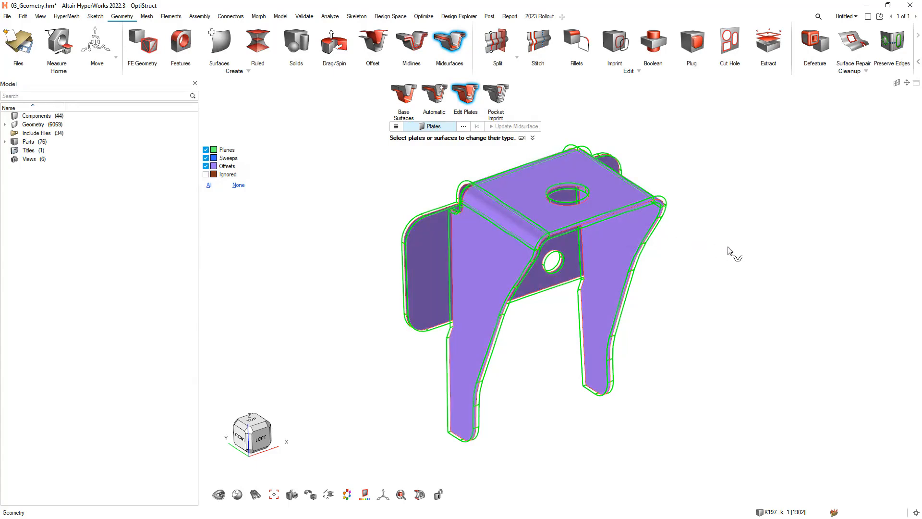
key("Escape")
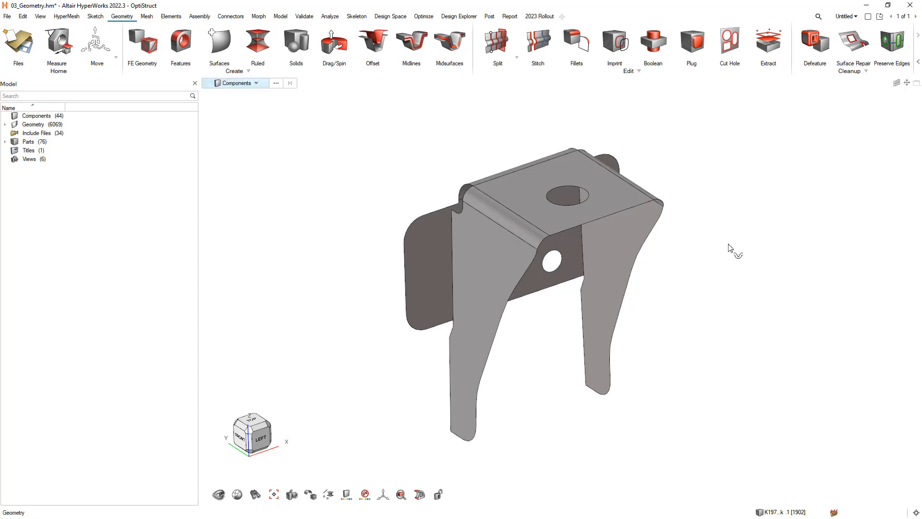
Step: Remove the two round holes from the midsurface's back plate with the Holes defeature tool
left_click(808, 48)
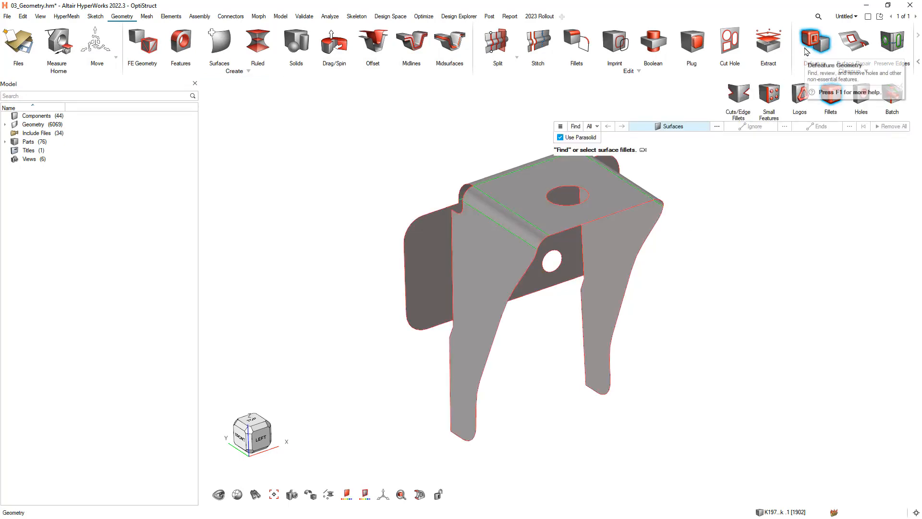
left_click(861, 105)
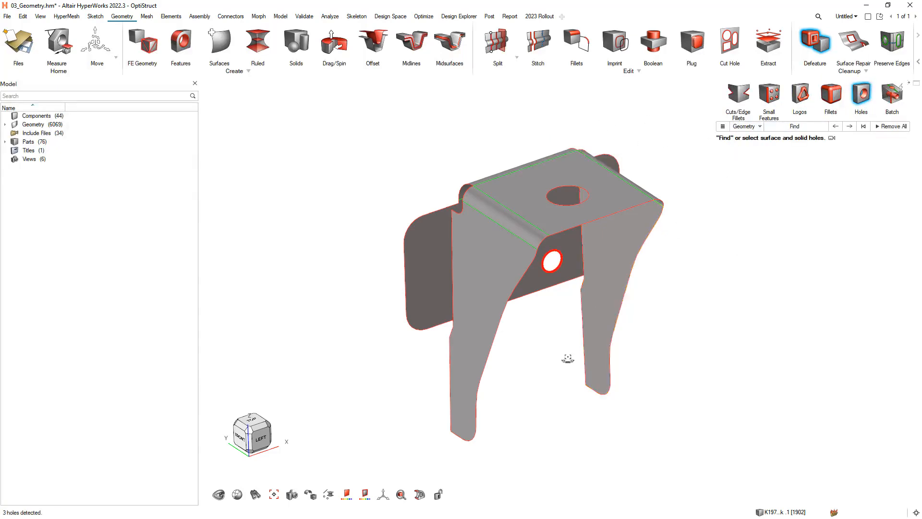
left_click_drag(568, 358, 451, 225, "ctrl")
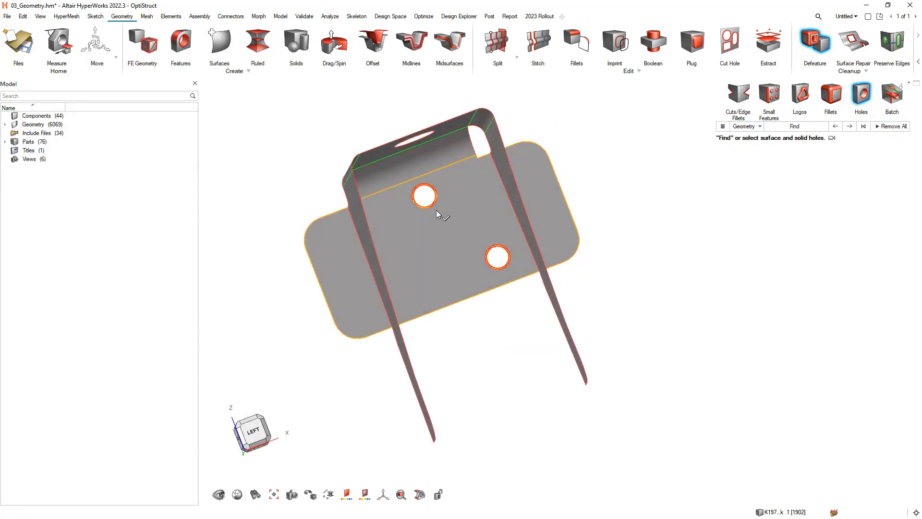
left_click(438, 205)
left_click(495, 272)
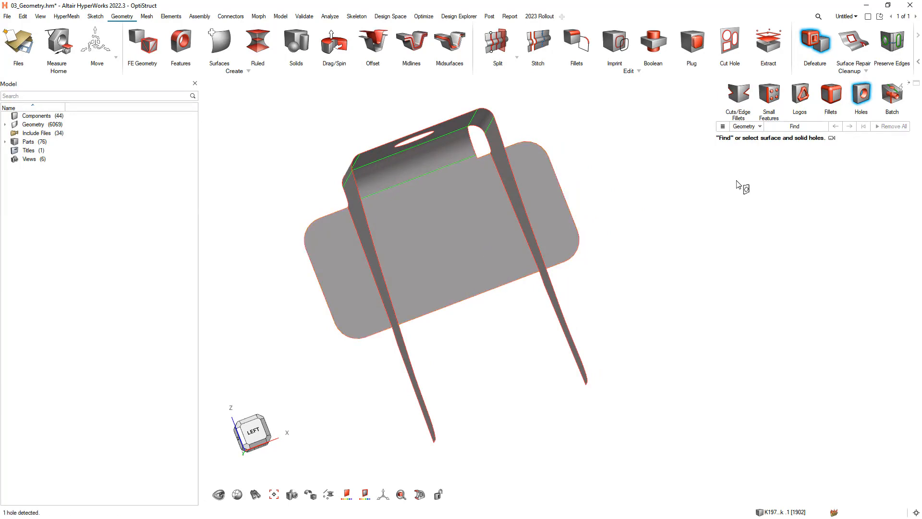
Step: Remove the small step in one leg's rear edge by selecting its upper and lower edge lines for Cuts/Edge Fillets
left_click_drag(737, 185, 634, 310, "ctrl")
left_click(748, 98)
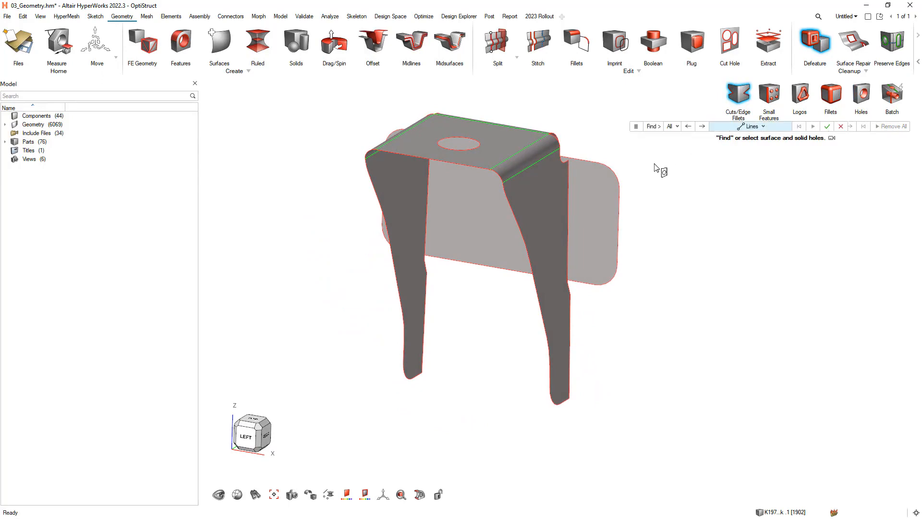
right_click_drag(659, 272, 627, 275, "ctrl")
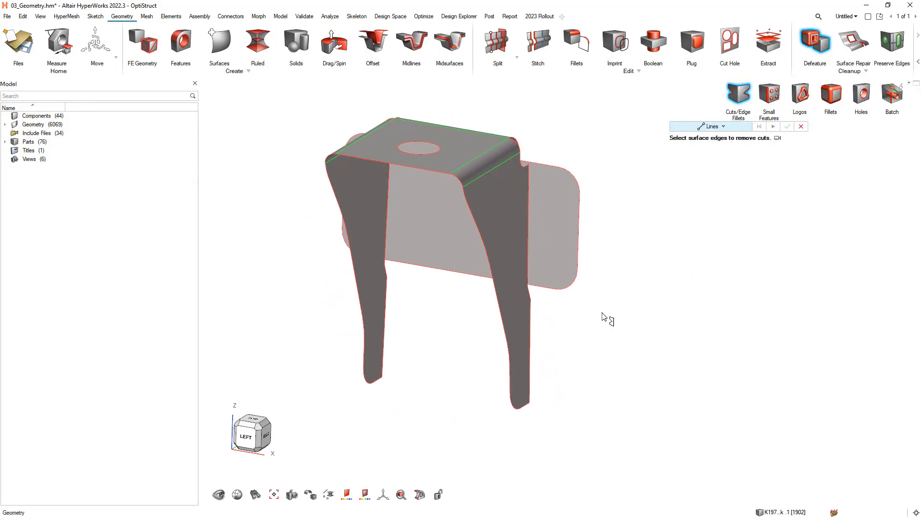
left_click_drag(603, 315, 632, 248, "ctrl")
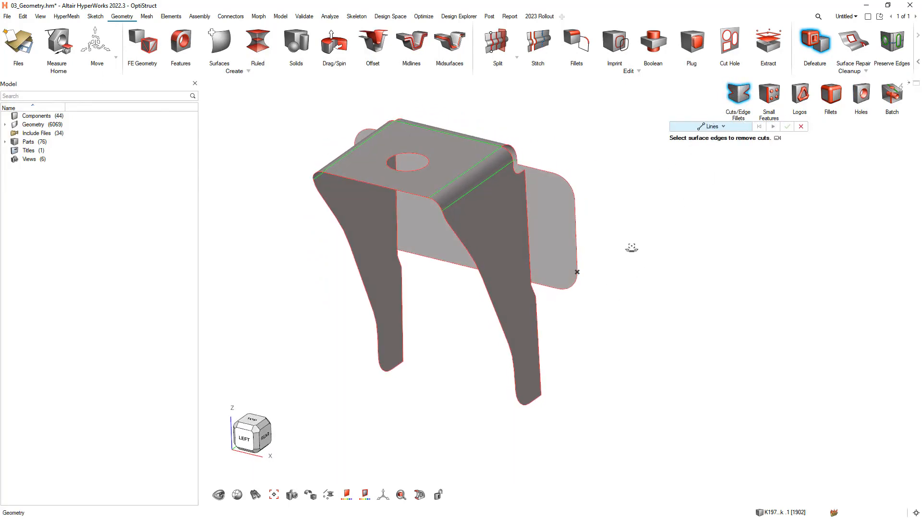
left_click(530, 239)
left_click(534, 290)
middle_click(534, 290)
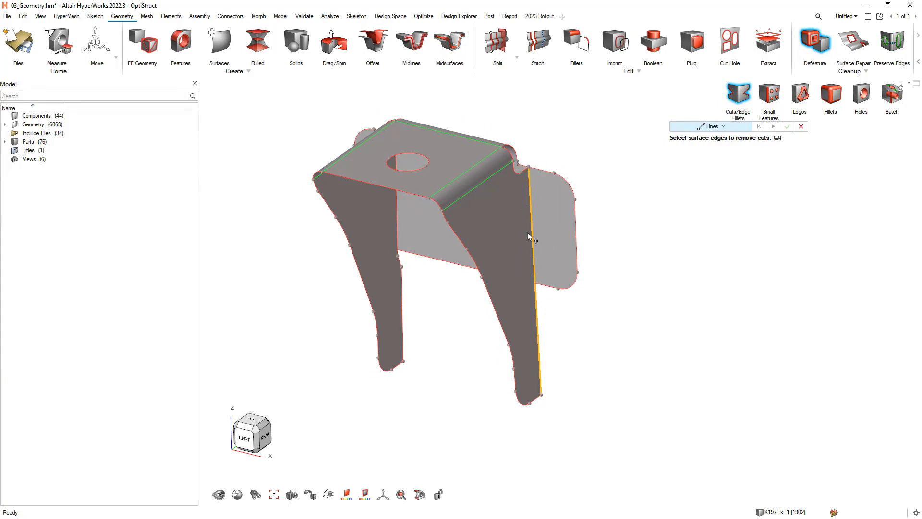
Step: Remove the rounded corner edges at the lower tips of both bracket legs and exit Defeature
left_click_drag(540, 309, 532, 340, "ctrl")
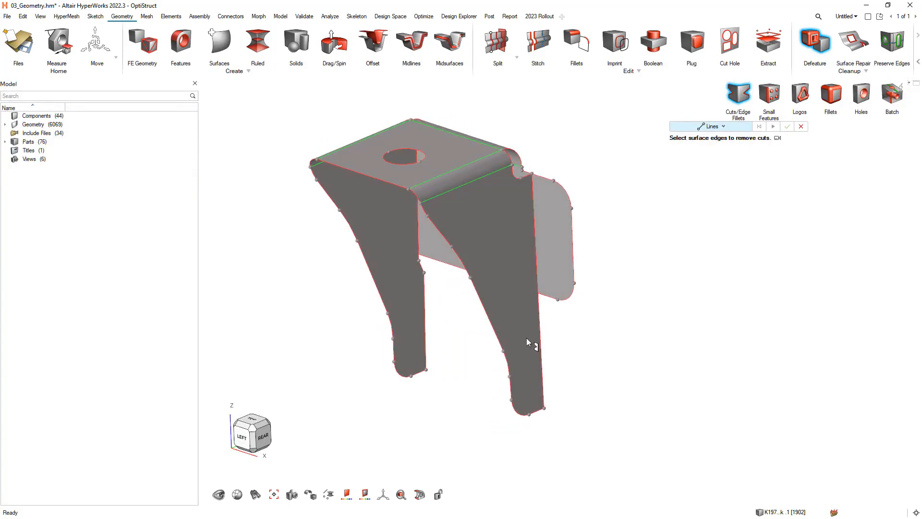
left_click(400, 373)
left_click(515, 411)
middle_click(517, 412)
scroll(624, 368, "down", 2)
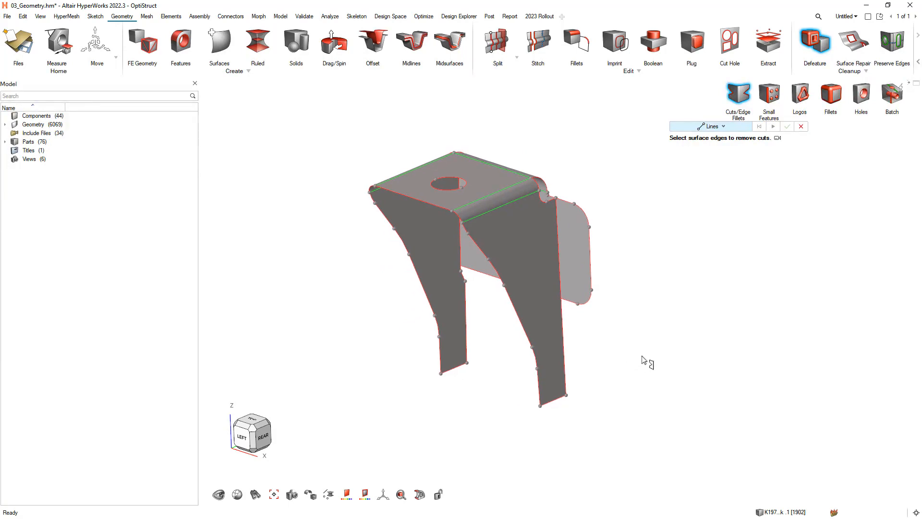
key("Escape")
Step: Split the back plate surface interactively along a straight line between the two notch corners below the bend
left_click_drag(464, 288, 562, 267, "ctrl")
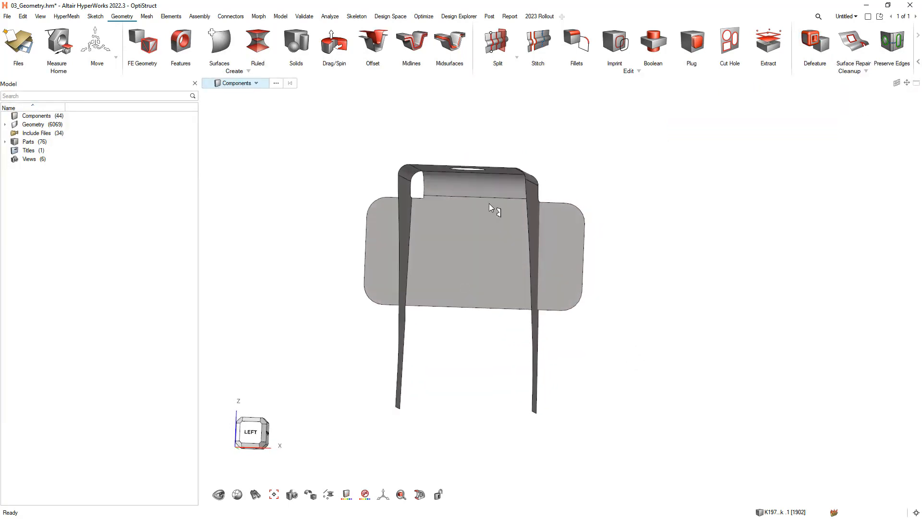
scroll(489, 203, "up", 2)
left_click(495, 41)
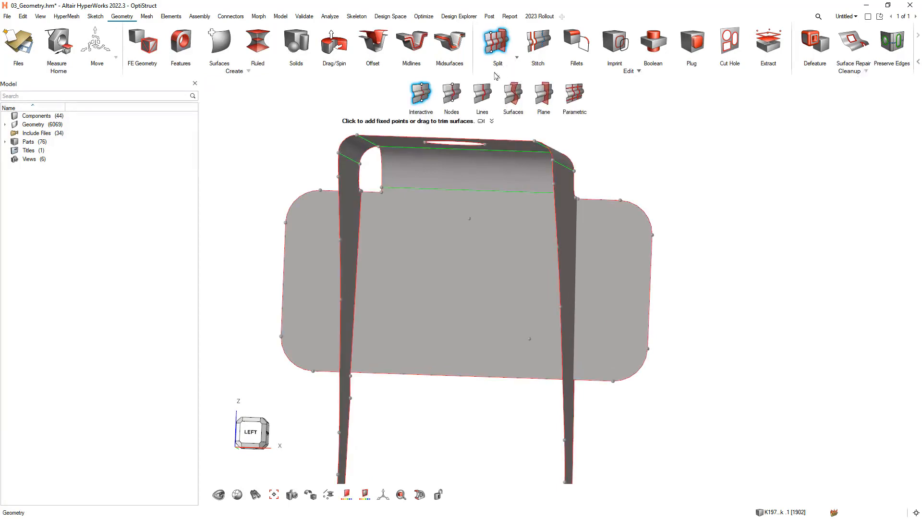
scroll(448, 212, "up", 2)
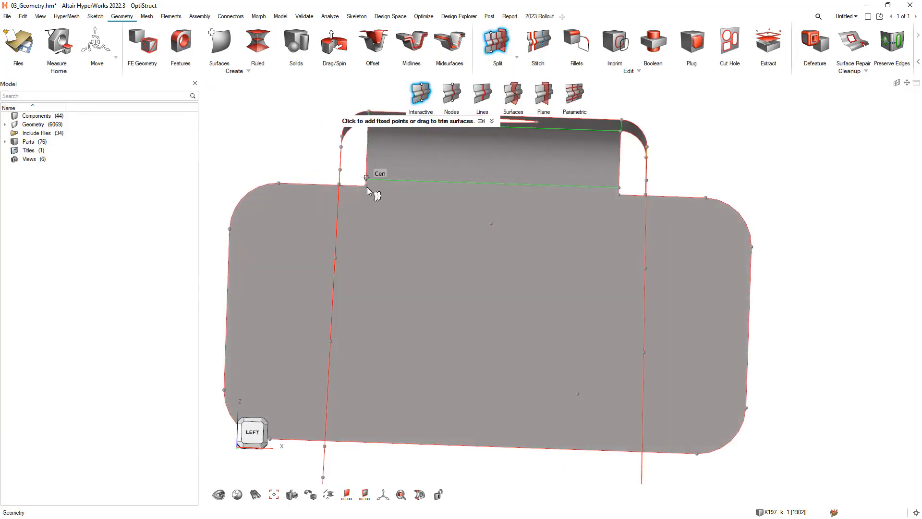
left_click_drag(367, 186, 618, 196)
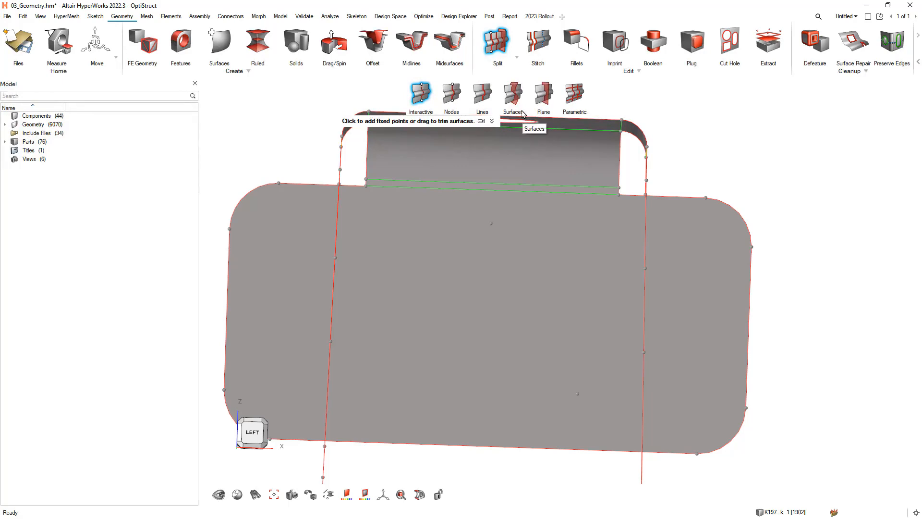
Step: Split a single washer ring around the hole in the bracket's top plate with a line offset of 5
middle_click_drag(523, 205, 504, 259)
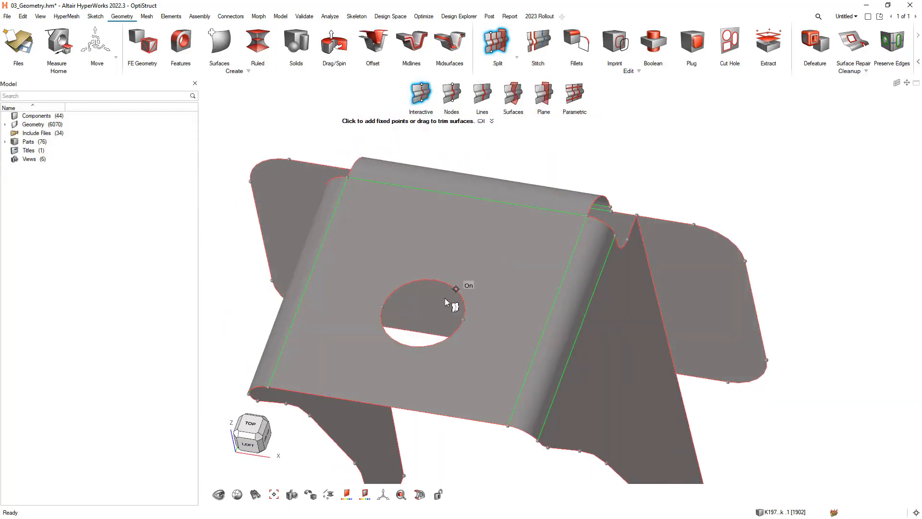
left_click(480, 100)
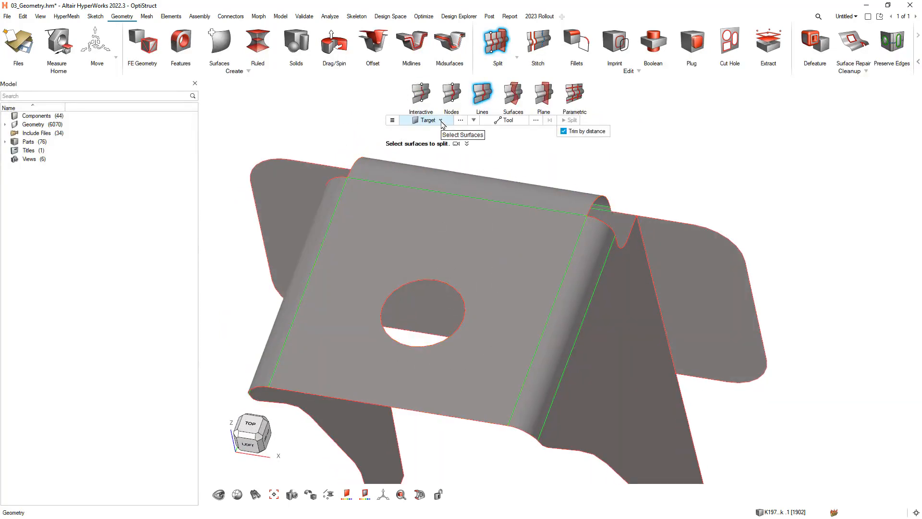
left_click(475, 121)
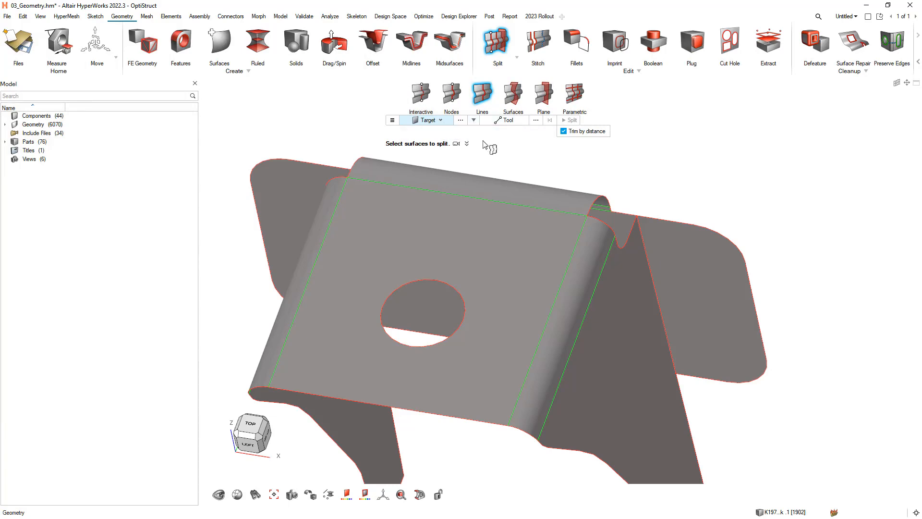
left_click(489, 137)
left_click(586, 133)
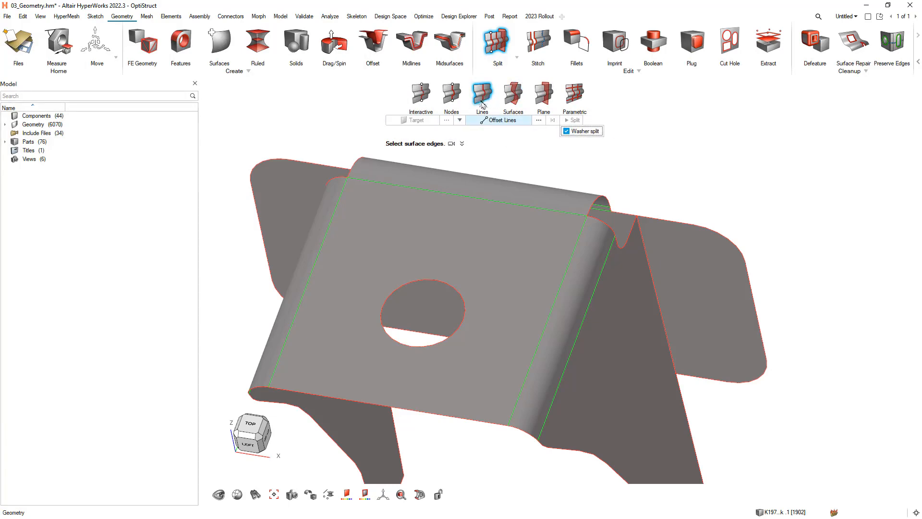
left_click(434, 281)
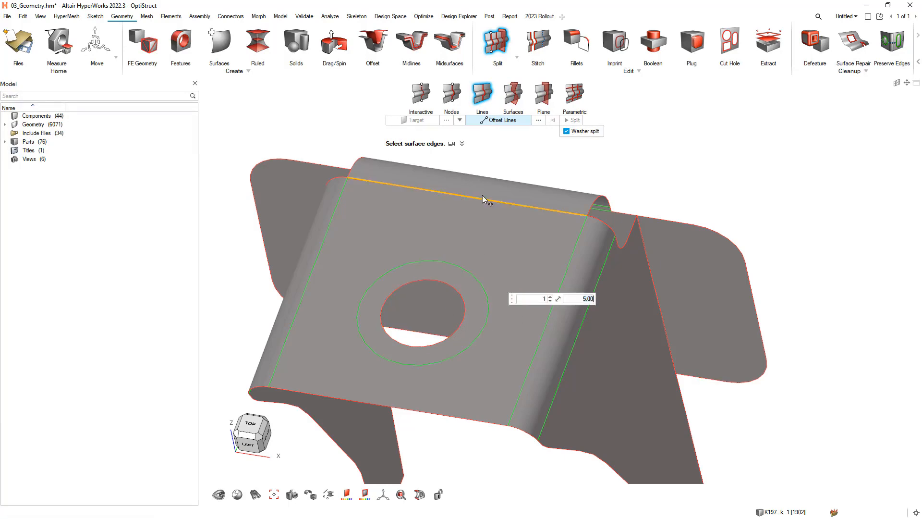
Step: Split the washer ring interactively with a short radial cut on each of two opposite sides of the hole, and exit Split
left_click(420, 94)
scroll(382, 317, "up", 2)
scroll(381, 316, "up", 1)
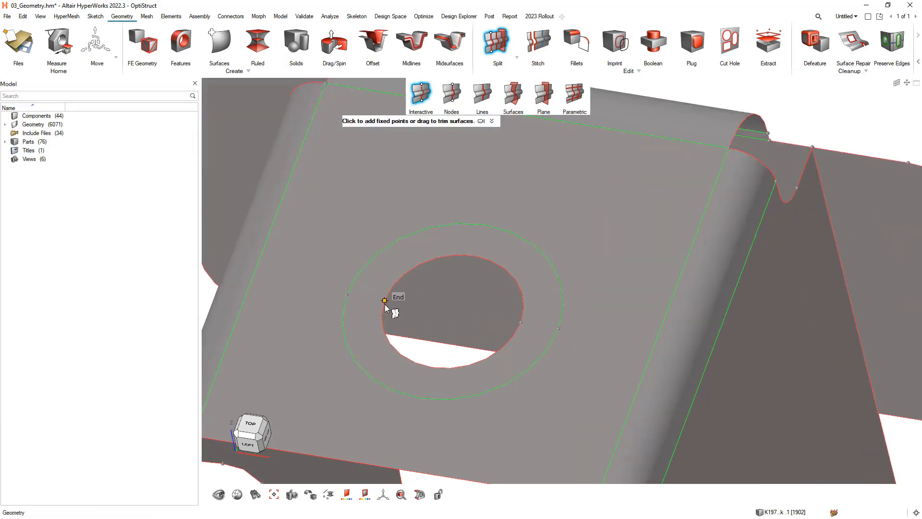
left_click_drag(385, 301, 347, 296)
key("ctrl+z")
left_click_drag(558, 331, 559, 329)
scroll(443, 317, "up", 2)
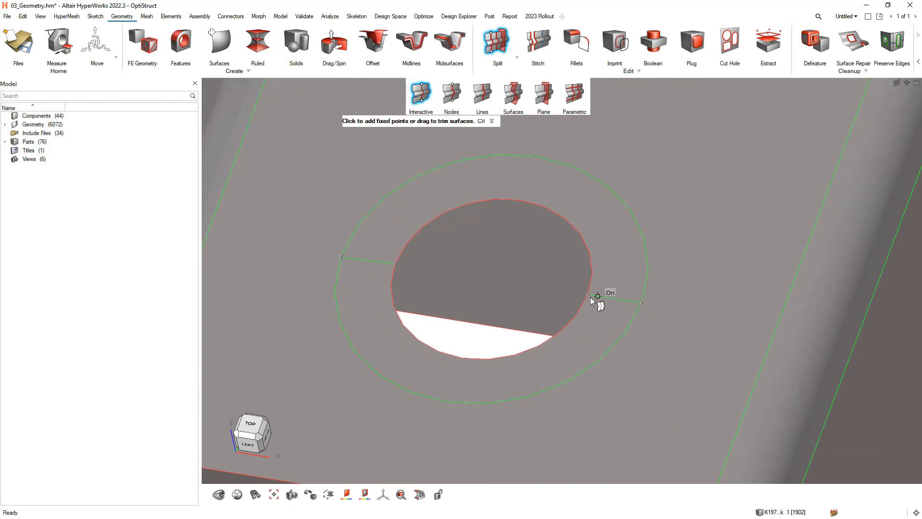
scroll(480, 270, "down", 2)
scroll(364, 263, "up", 5)
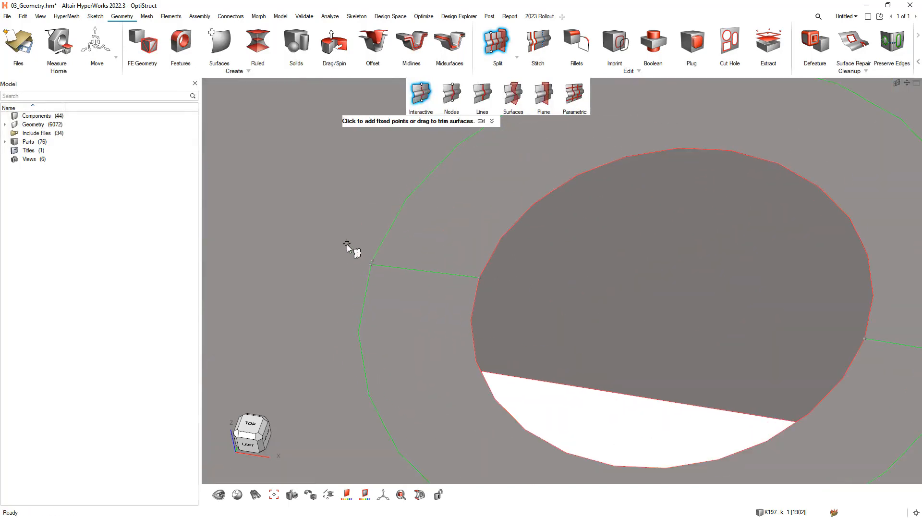
key("Escape")
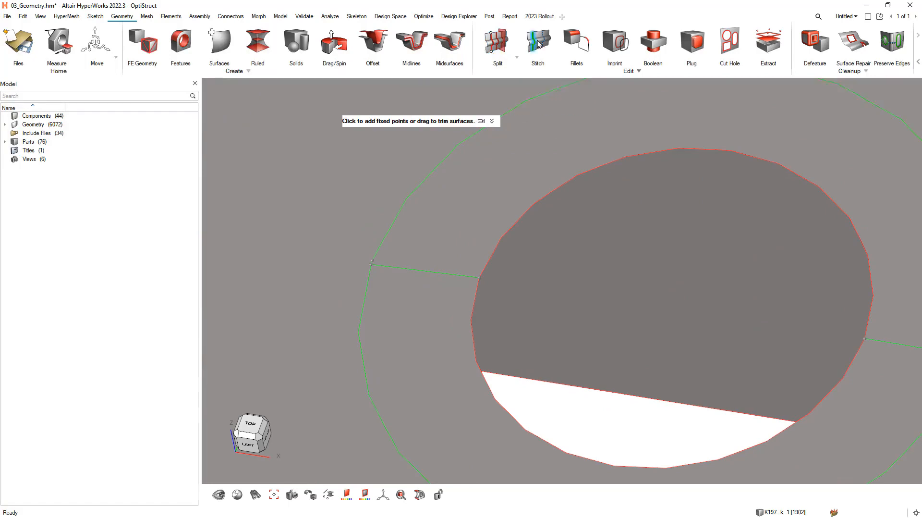
Step: Use Stitch on the tiny leftover edge where one radial cut meets the washer's outer ring, and exit the tool
left_click(538, 43)
scroll(383, 270, "up", 5)
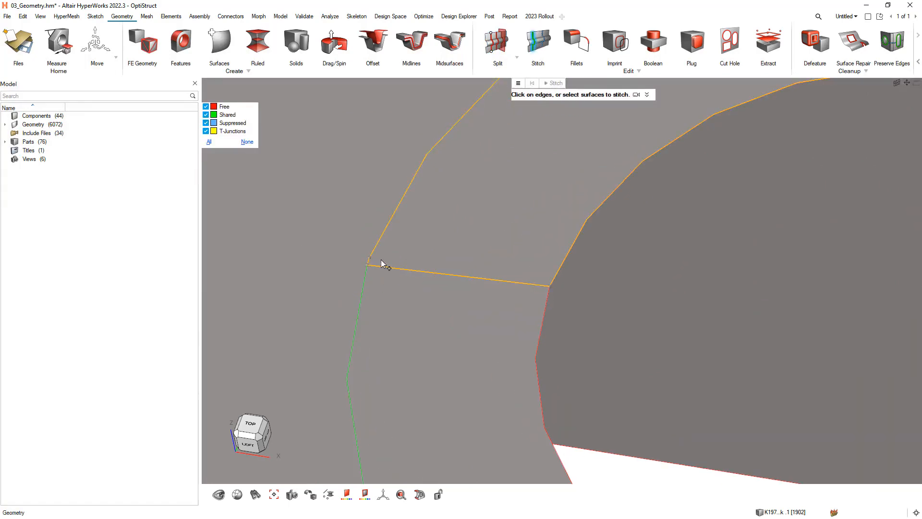
left_click(368, 258)
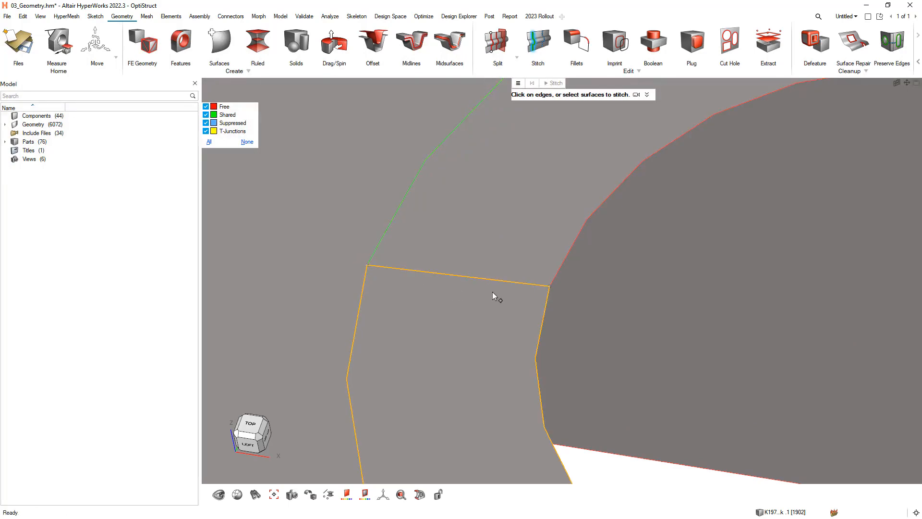
scroll(377, 270, "down", 2)
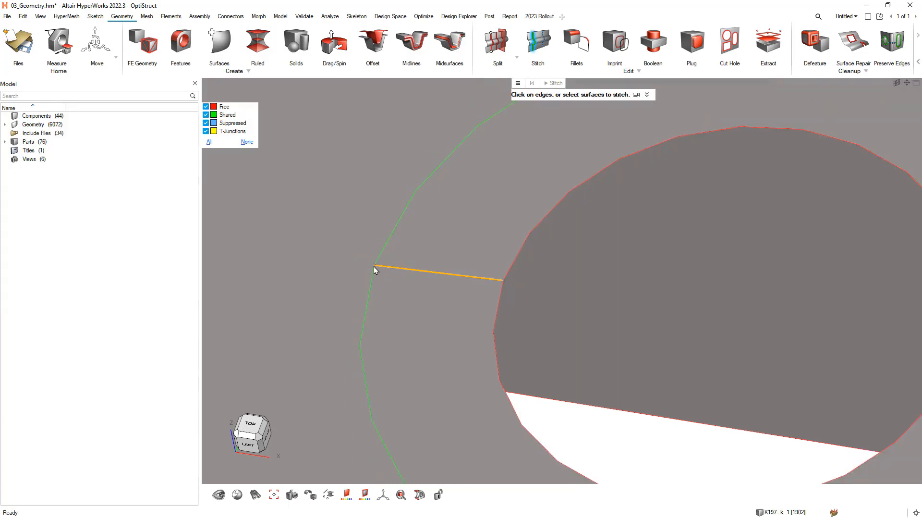
scroll(373, 265, "down", 5)
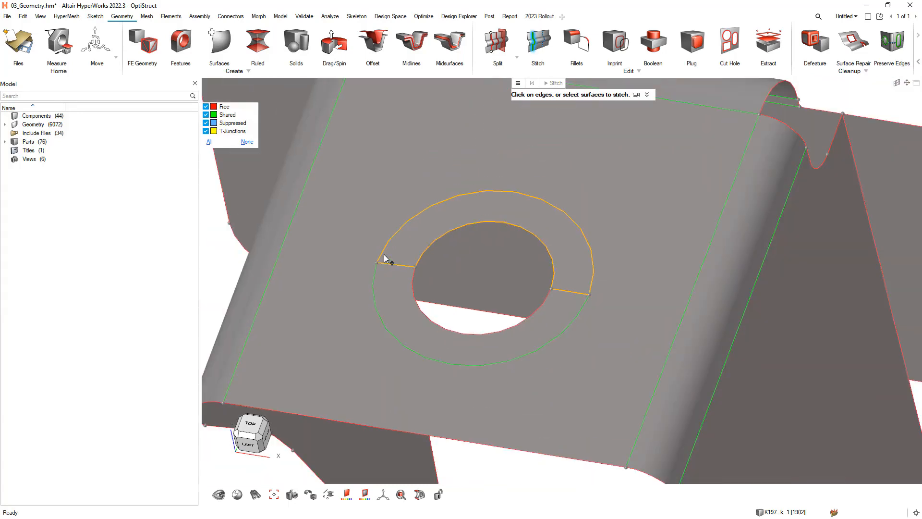
key("Escape")
Step: Cross Extend both bracket leg surfaces and the back plate until they meet, with the maximum extension defined by distance and the results trimmed
scroll(380, 263, "down", 1)
middle_click_drag(376, 258, 390, 255)
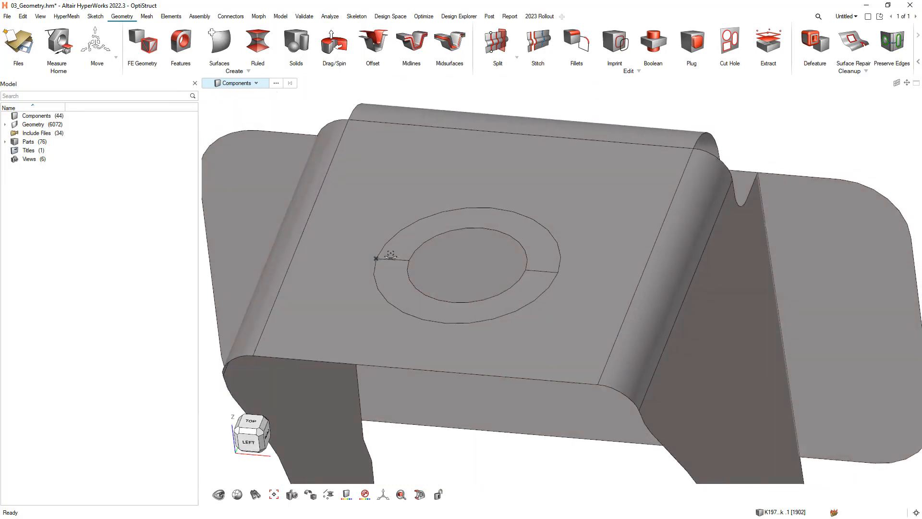
scroll(474, 275, "down", 3)
scroll(506, 242, "down", 1)
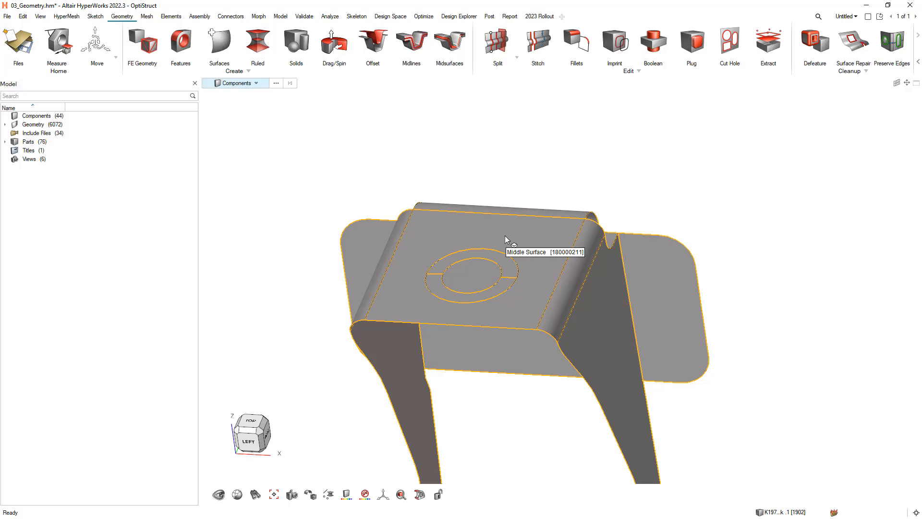
middle_click_drag(514, 399, 456, 371)
middle_click_drag(614, 376, 759, 379)
right_click_drag(730, 359, 690, 368)
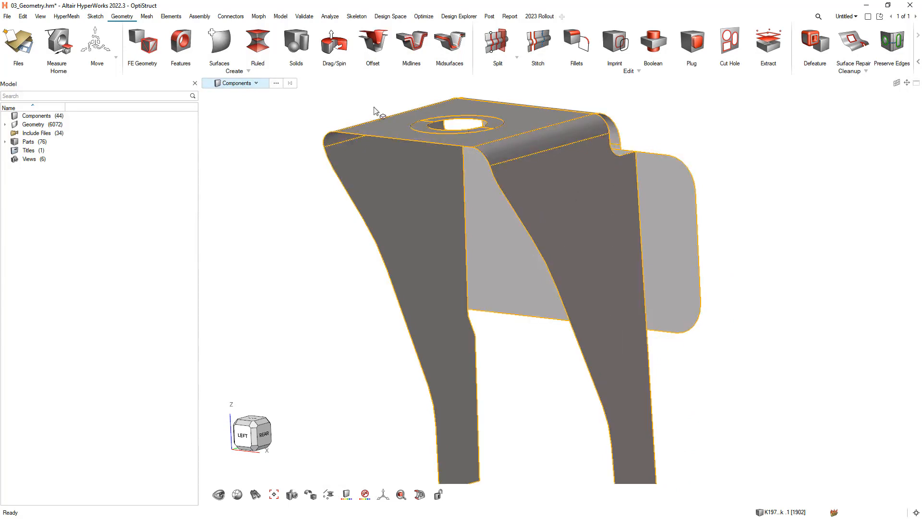
left_click(228, 51)
left_click(220, 91)
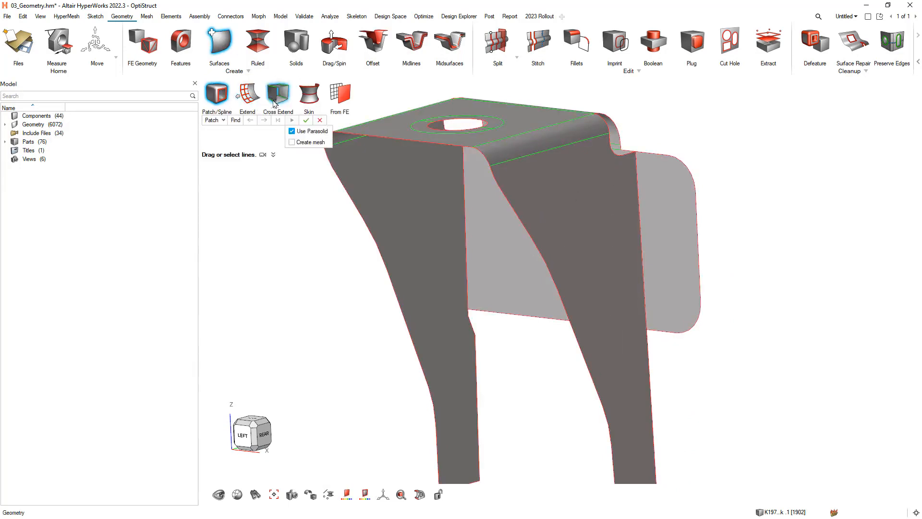
left_click(275, 102)
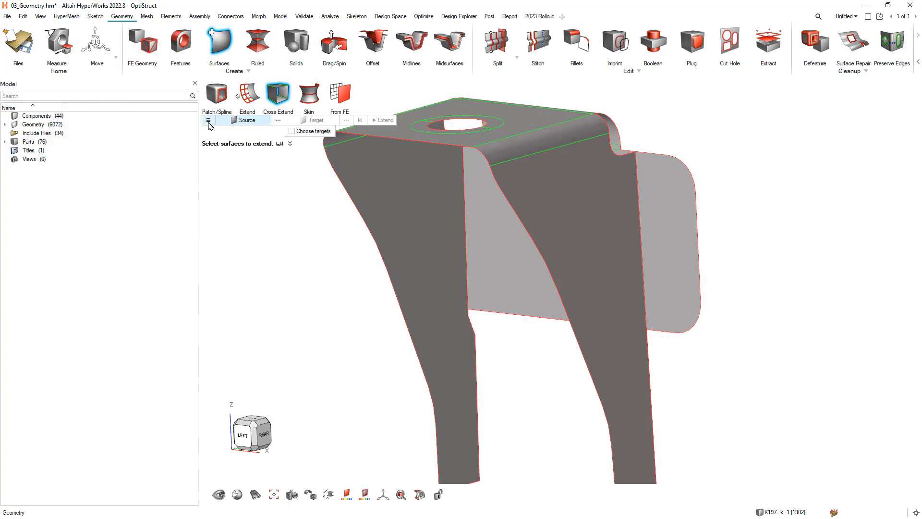
left_click(209, 120)
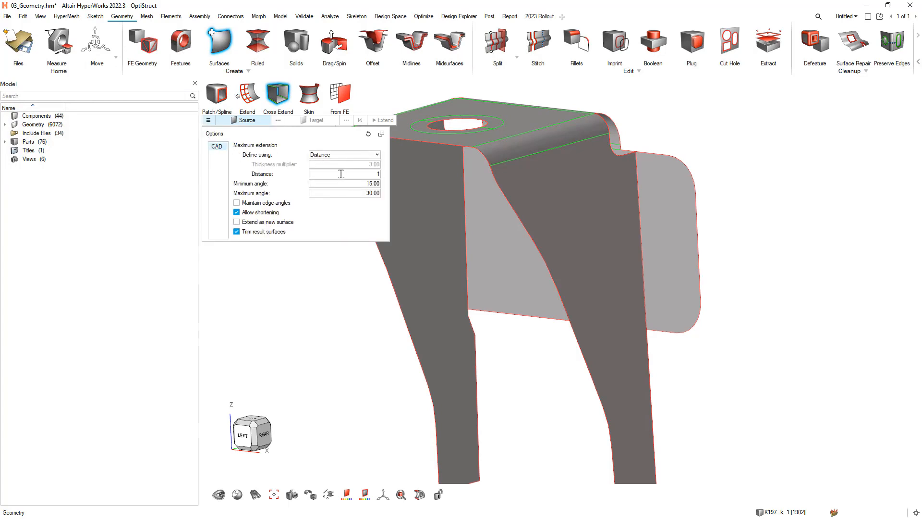
left_click(425, 231)
left_click(499, 244)
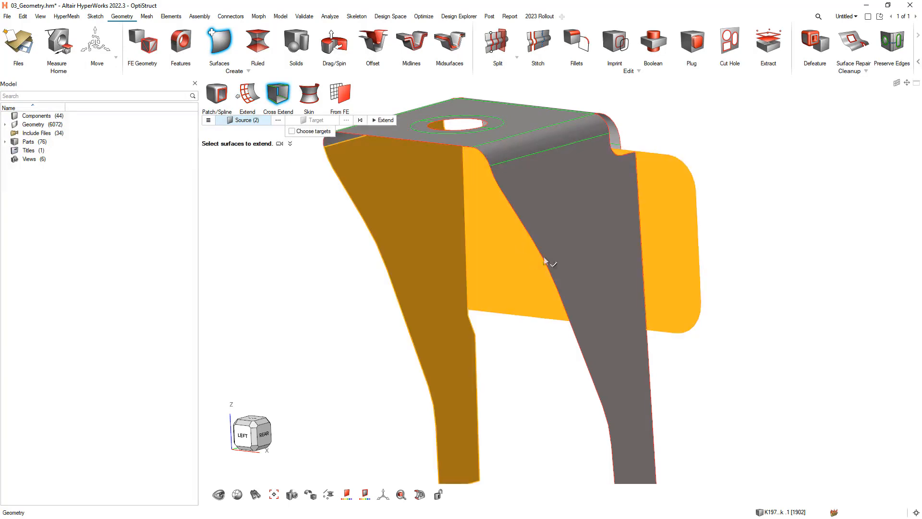
left_click(630, 263)
middle_click(632, 241)
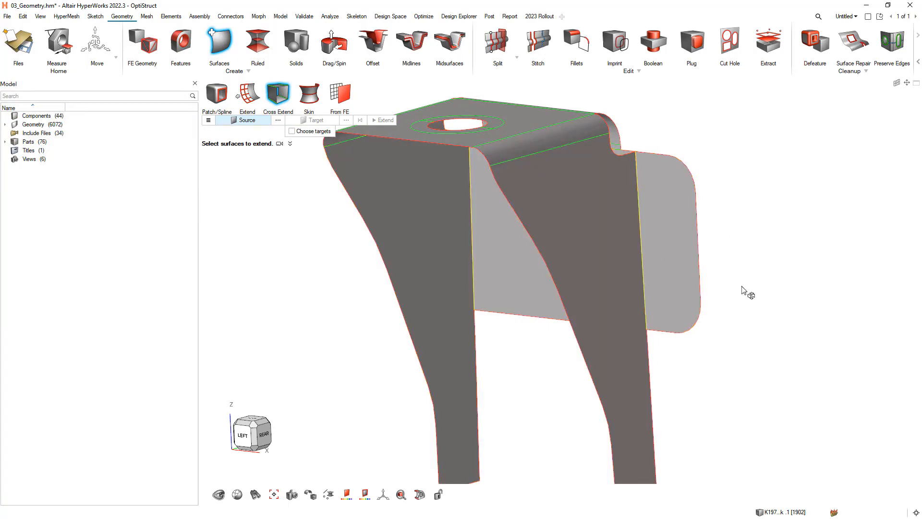
Step: Use Stitch on the horizontal edge between the two notches where the bend meets the back plate
right_click_drag(722, 317, 744, 319)
middle_click_drag(745, 319, 735, 297)
scroll(574, 302, "down", 3)
right_click_drag(535, 300, 512, 315)
key("Escape")
middle_click_drag(503, 305, 566, 288)
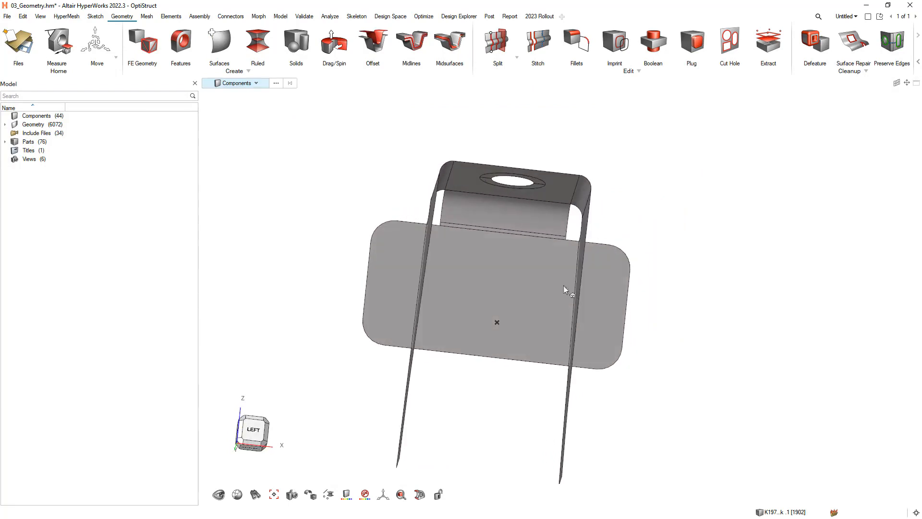
scroll(496, 229, "up", 3)
left_click(537, 41)
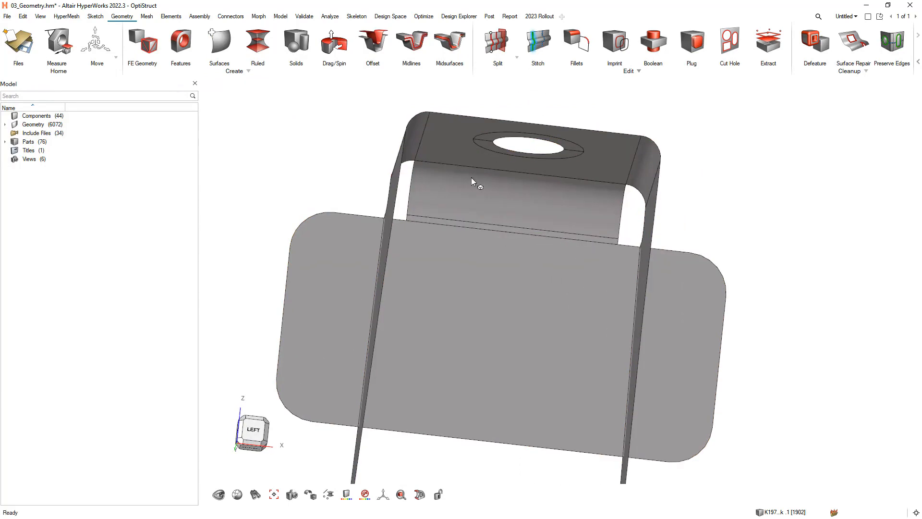
left_click(449, 225)
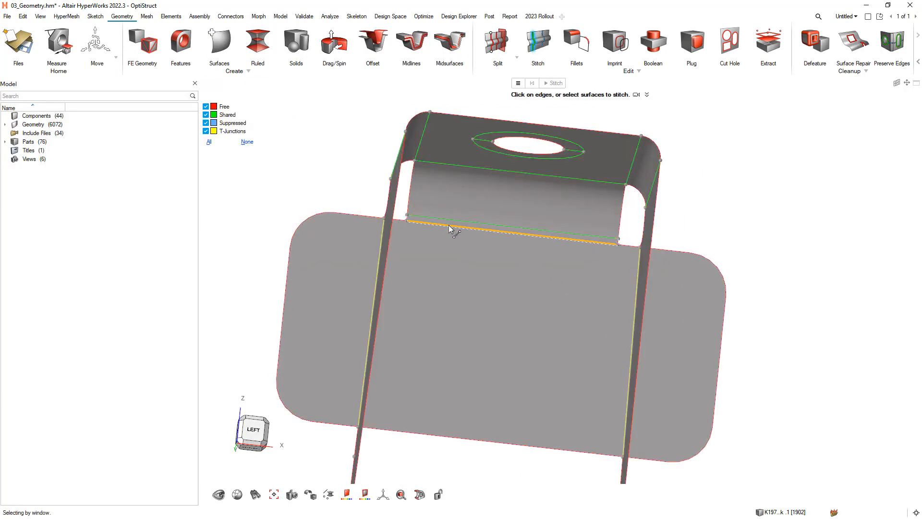
middle_click_drag(699, 222, 815, 205)
scroll(605, 213, "down", 4)
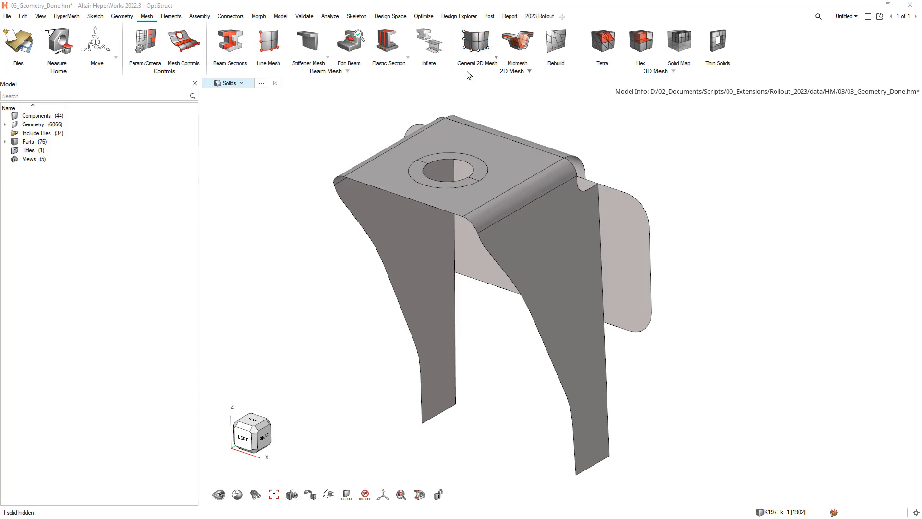
Step: Create a General 2D Mesh of first-order quads with element size 5 on all surfaces of the finished bracket midsurface
left_click(497, 58)
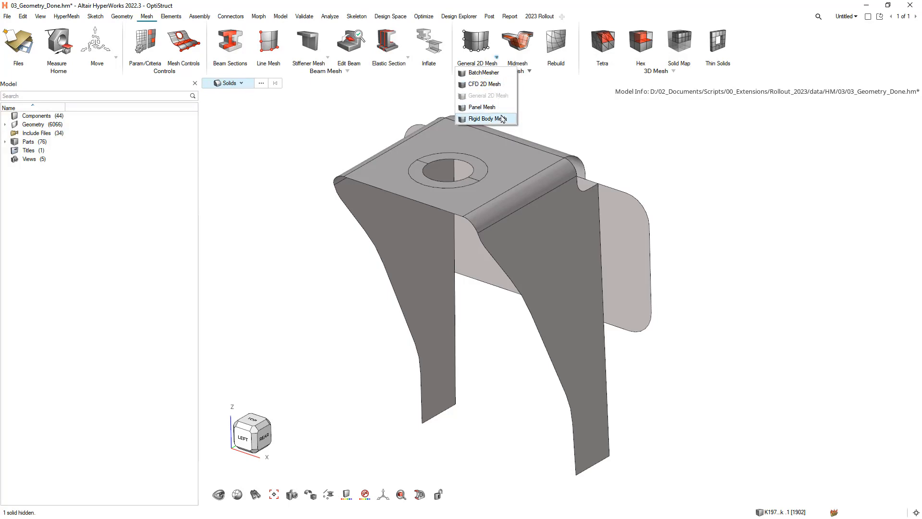
left_click(572, 111)
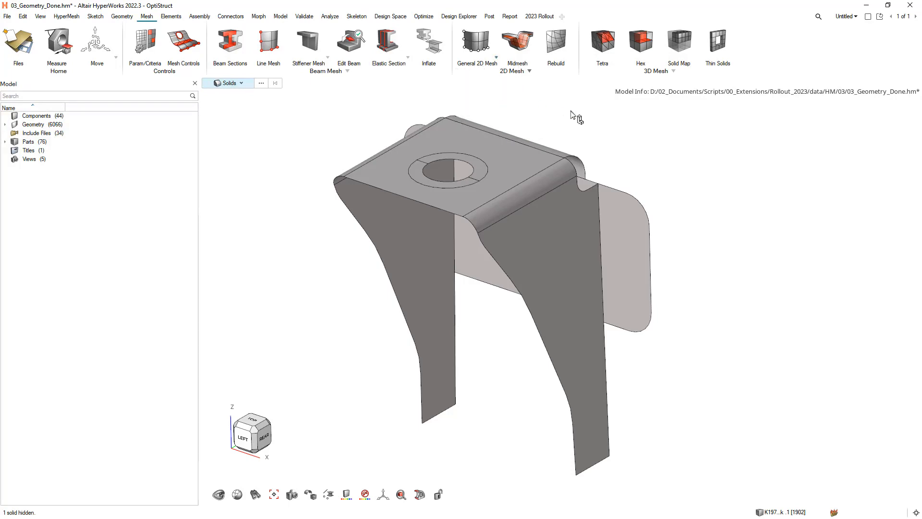
left_click(477, 51)
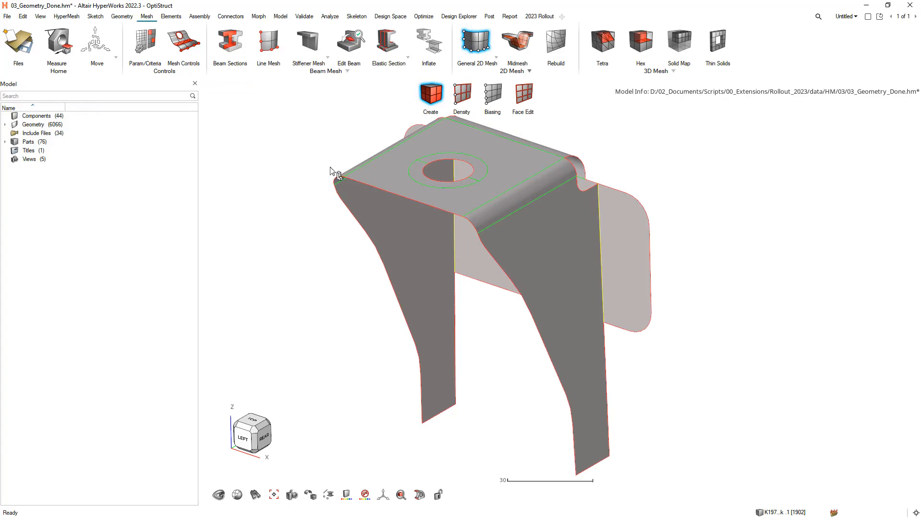
right_click_drag(401, 176, 452, 186)
scroll(452, 186, "down", 3)
left_click_drag(288, 122, 780, 450)
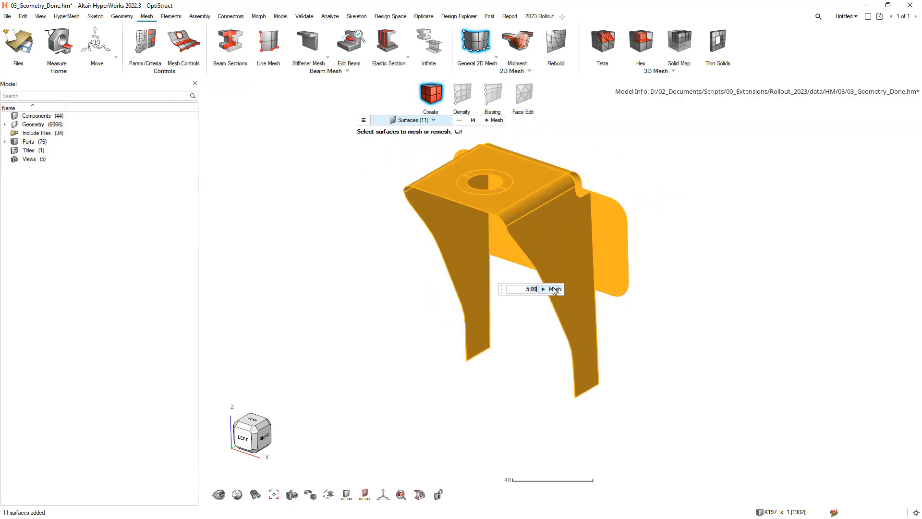
left_click(363, 121)
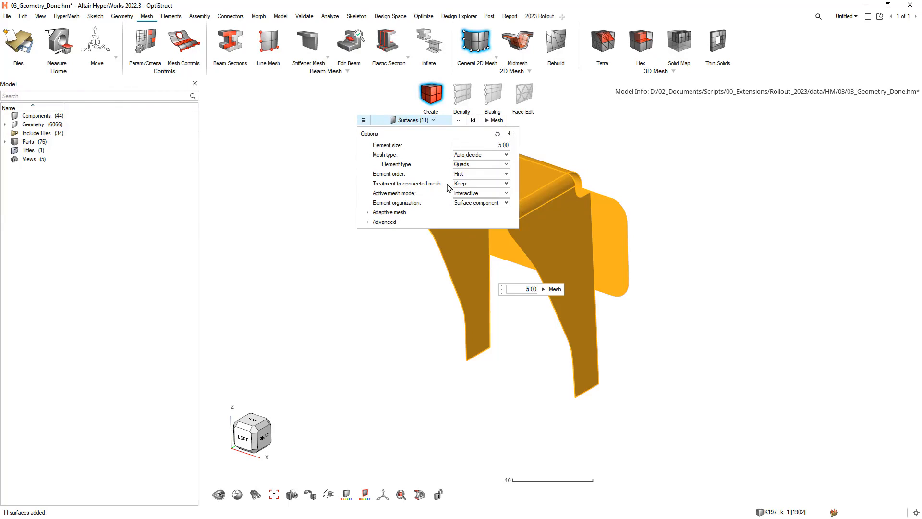
left_click(493, 120)
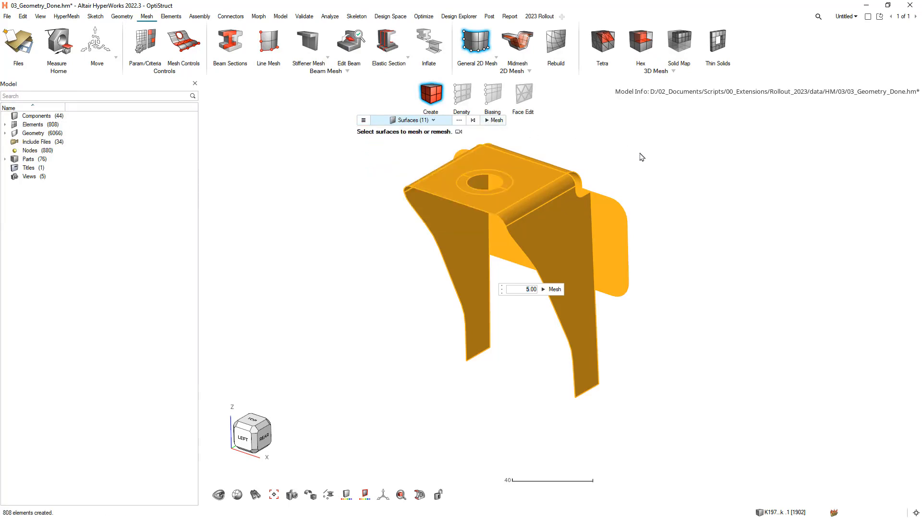
Step: Set the mesh density to 12 elements along the edges where the two legs meet the back plate
middle_click_drag(521, 313, 570, 309)
scroll(474, 166, "up", 3)
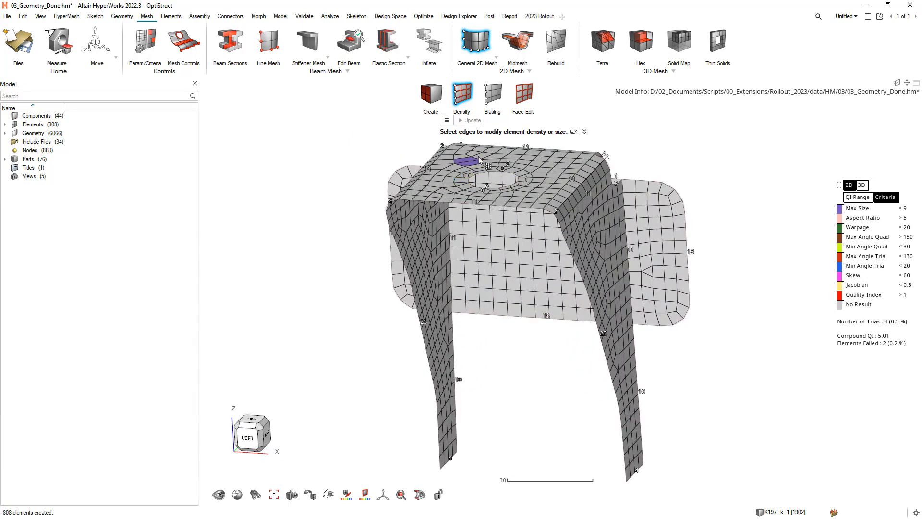
middle_click_drag(475, 156, 478, 165)
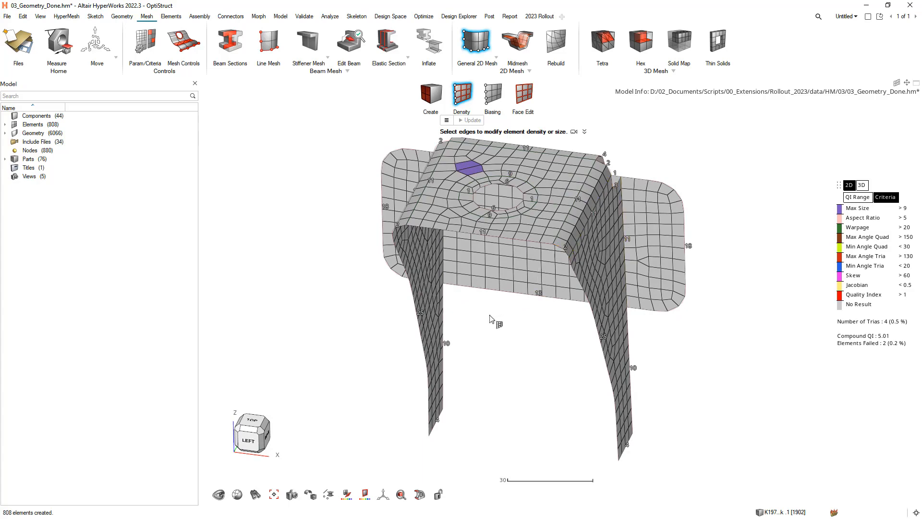
middle_click_drag(490, 315, 473, 291)
left_click(446, 217)
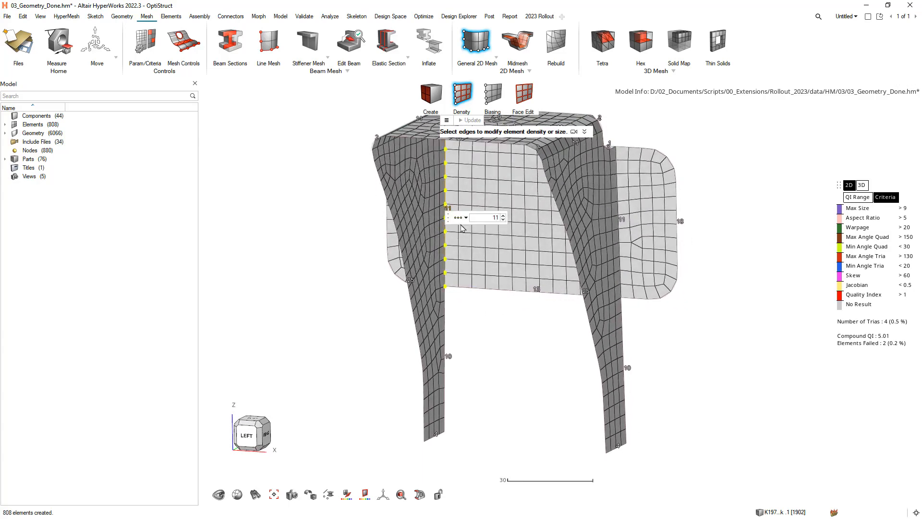
left_click(503, 215)
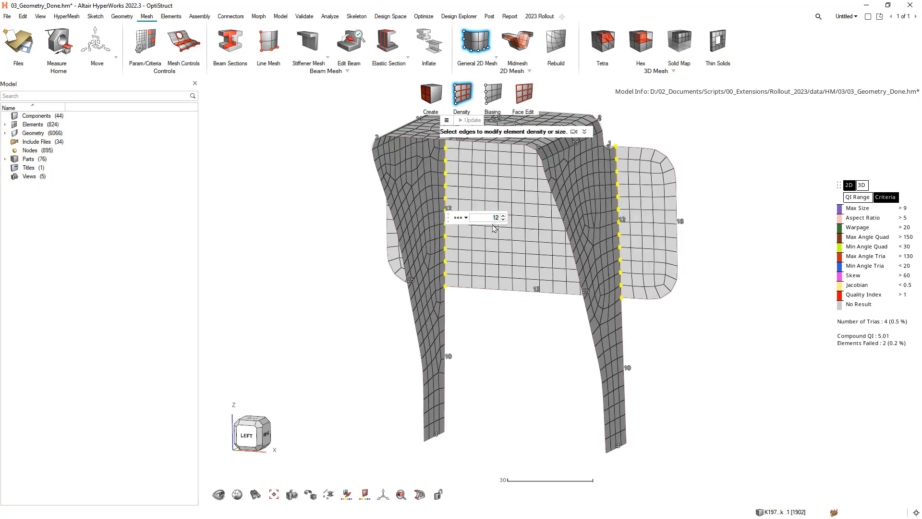
Step: Check the Link opposite edges choices in the advanced Density options, with the option kept at Off
left_click(518, 324)
middle_click_drag(518, 323, 569, 226)
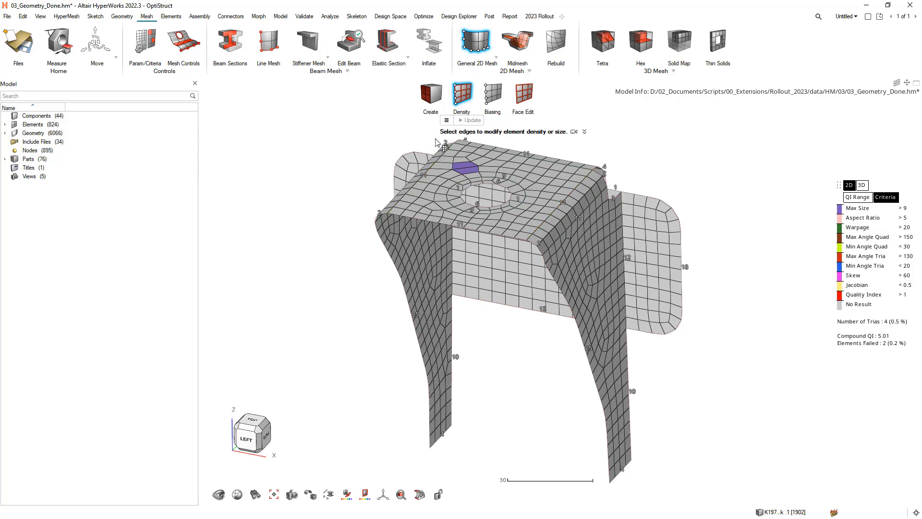
left_click(448, 121)
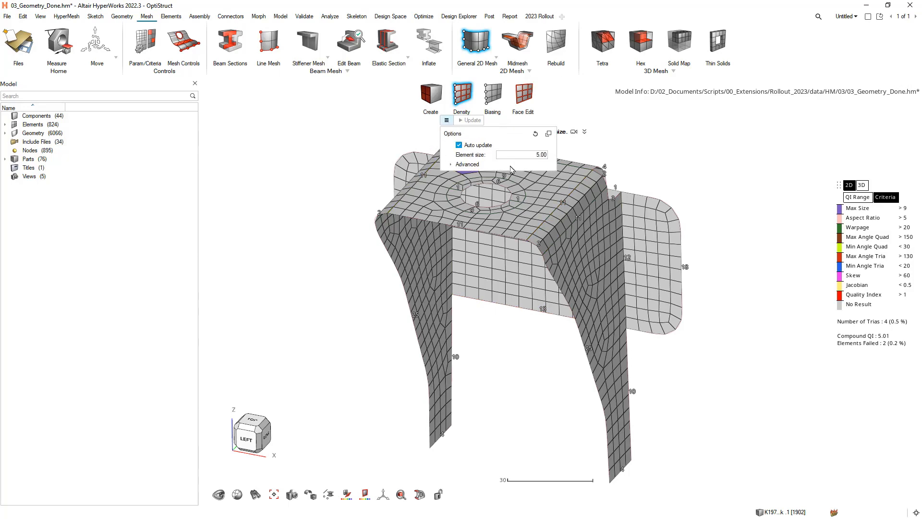
left_click(453, 164)
left_click(541, 174)
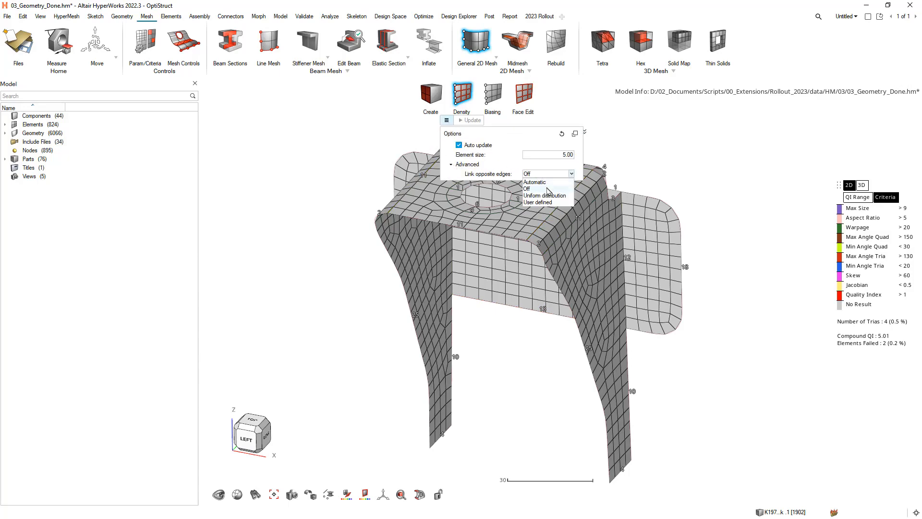
left_click(547, 195)
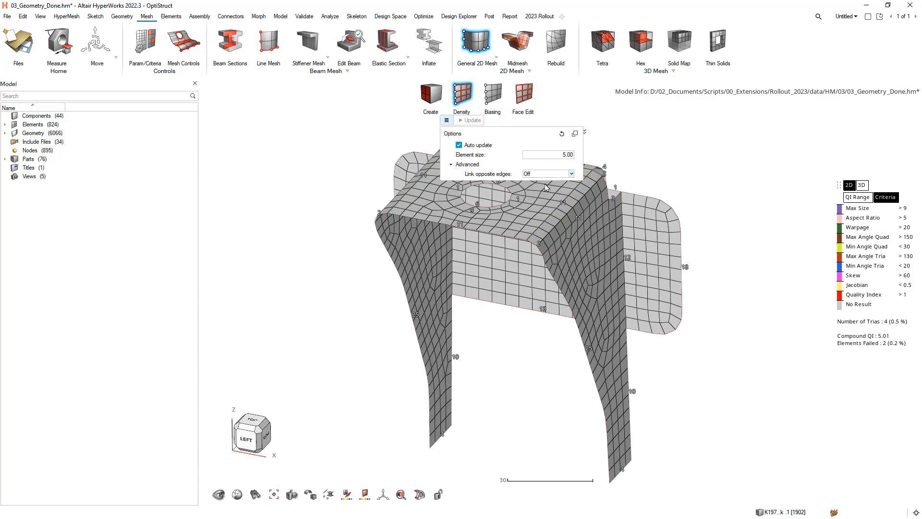
Step: Set the mesh density to 12 elements along the selected side bend edges and the rear edge of the bracket's top face
left_click(578, 220)
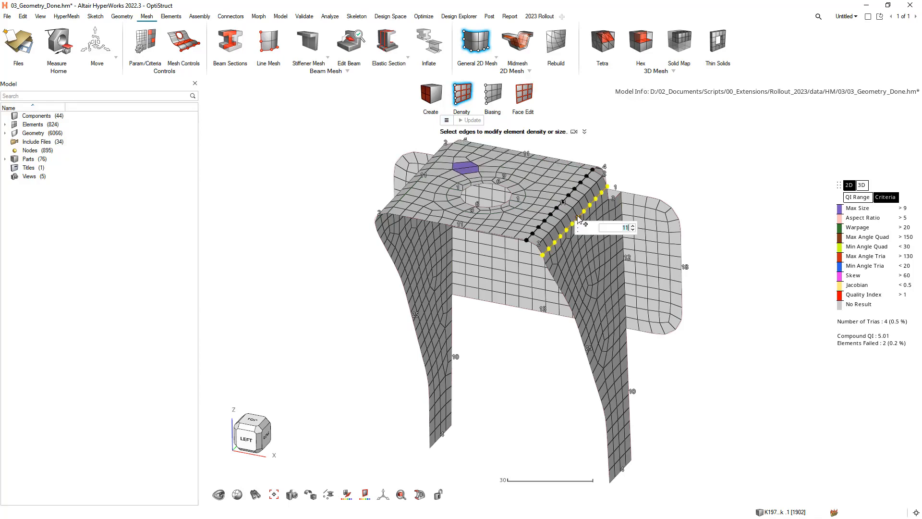
left_click(422, 177)
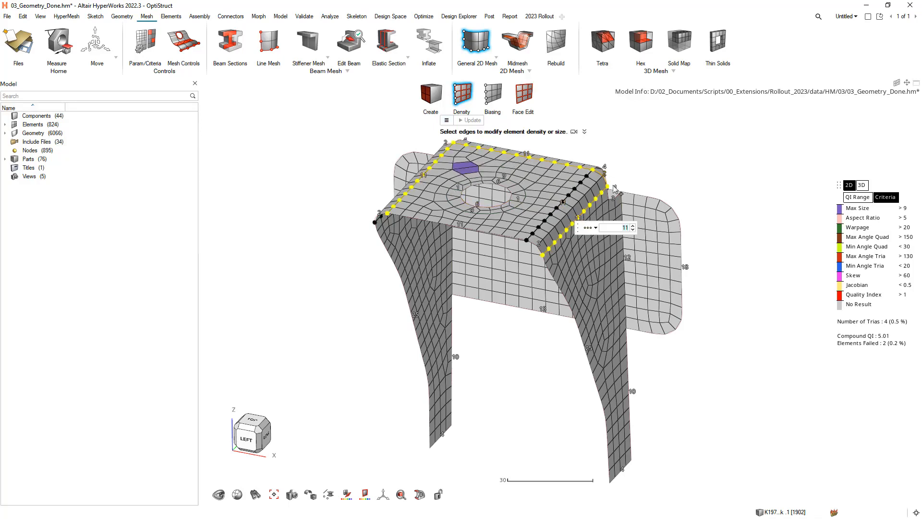
left_click(633, 225)
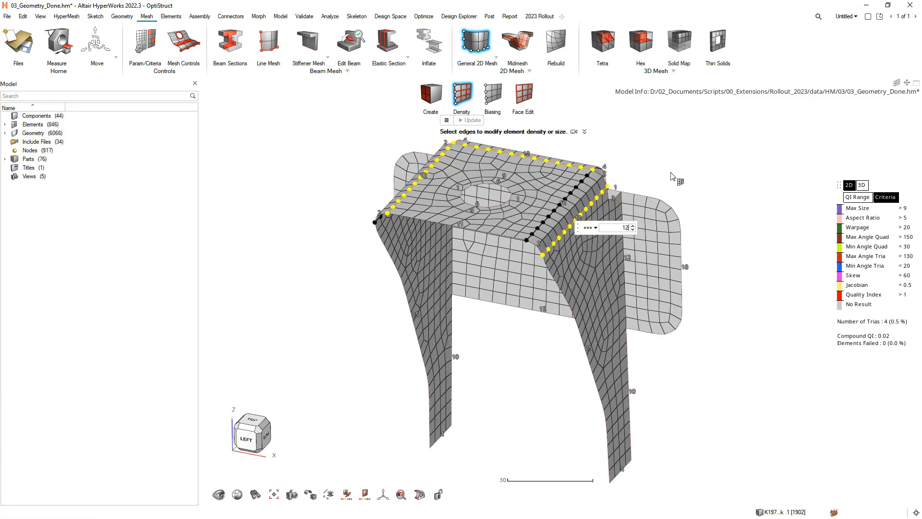
left_click(679, 161)
Step: Set the mesh density to 9 elements on each arc of the top hole and of its surrounding washer ring
left_click_drag(550, 208, 568, 237, "ctrl")
scroll(545, 252, "up", 4)
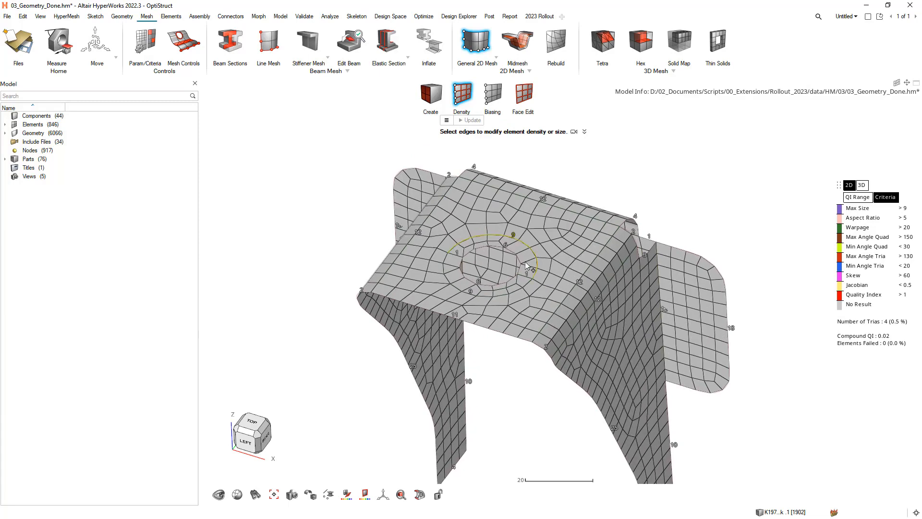
left_click(448, 307)
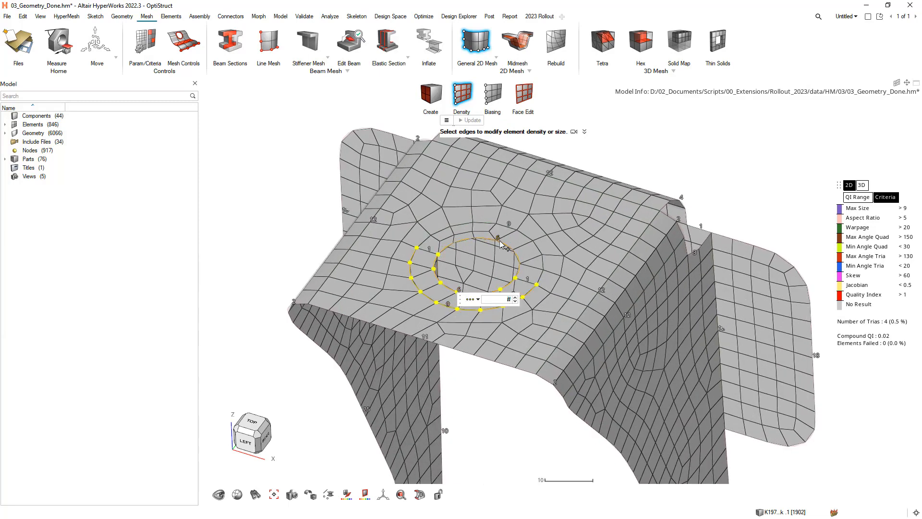
left_click(510, 230)
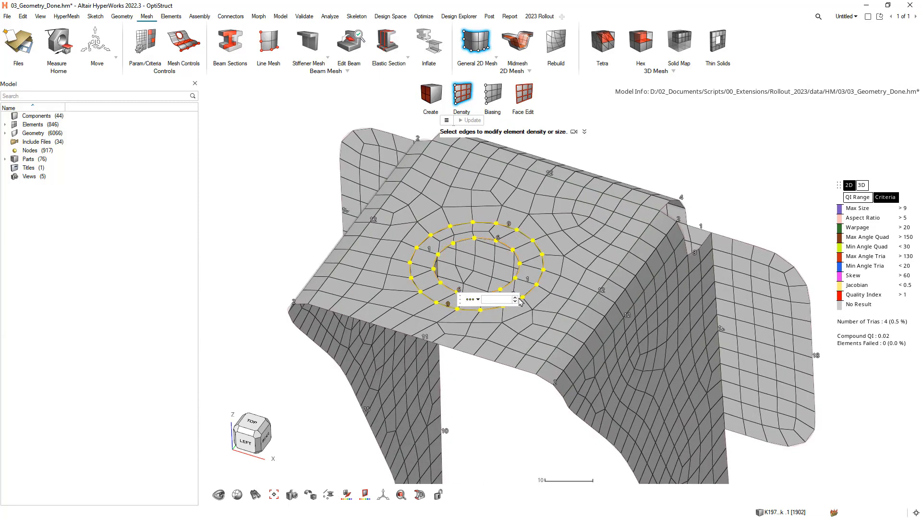
key("Return")
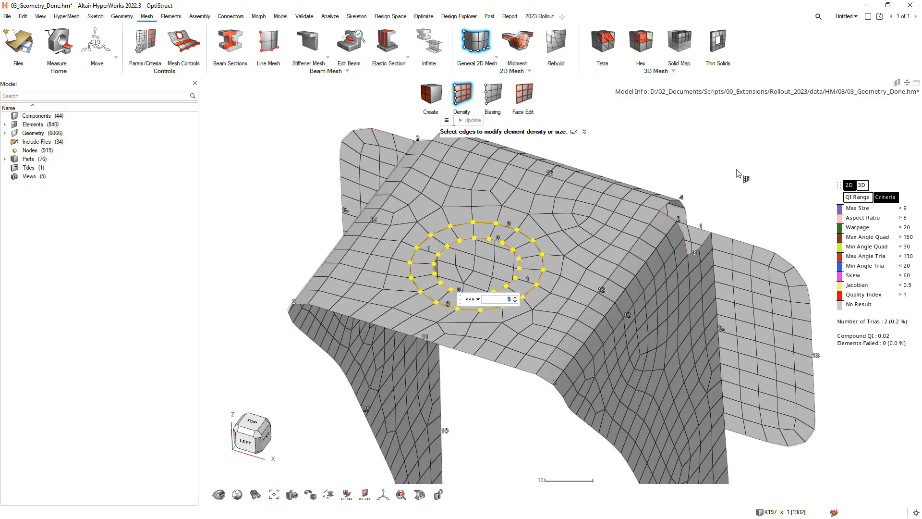
left_click(737, 170)
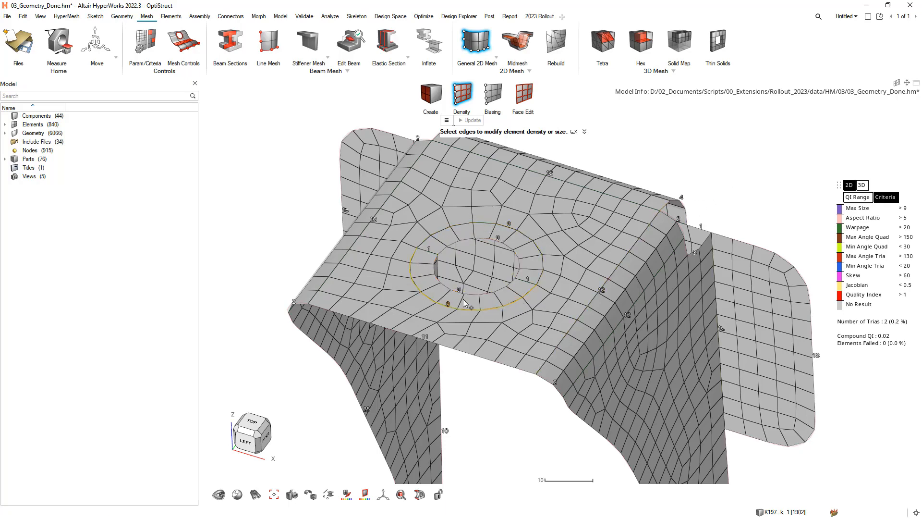
scroll(557, 287, "down", 2)
mouse_move(550, 284)
middle_mouse_down()
mouse_move(553, 253)
mouse_move(554, 277)
middle_mouse_up()
scroll(565, 295, "down", 2)
mouse_move(577, 356)
middle_mouse_down()
mouse_move(545, 351)
mouse_move(578, 351)
middle_mouse_up()
key("Escape")
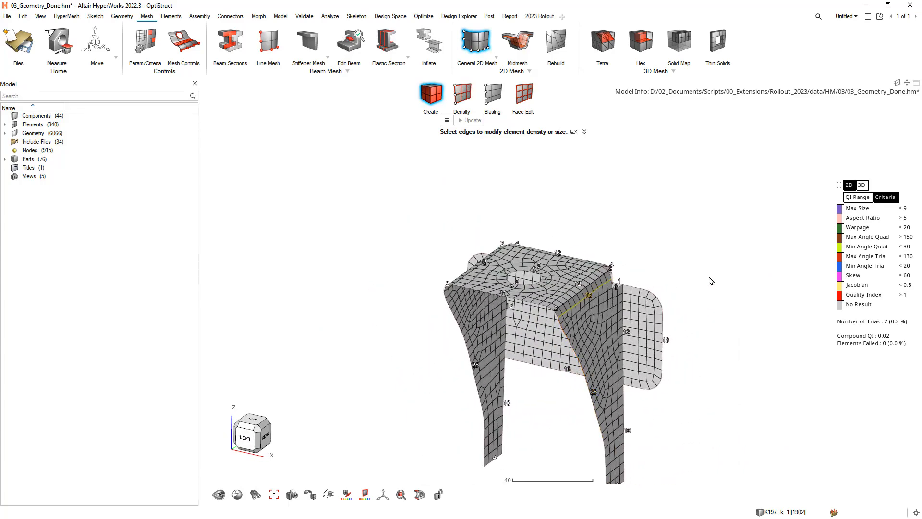
Step: Split one leg's surface interactively with a straight cut across the point where its taper meets the narrow lower section
right_click_drag(675, 244, 645, 219)
scroll(477, 250, "up", 4)
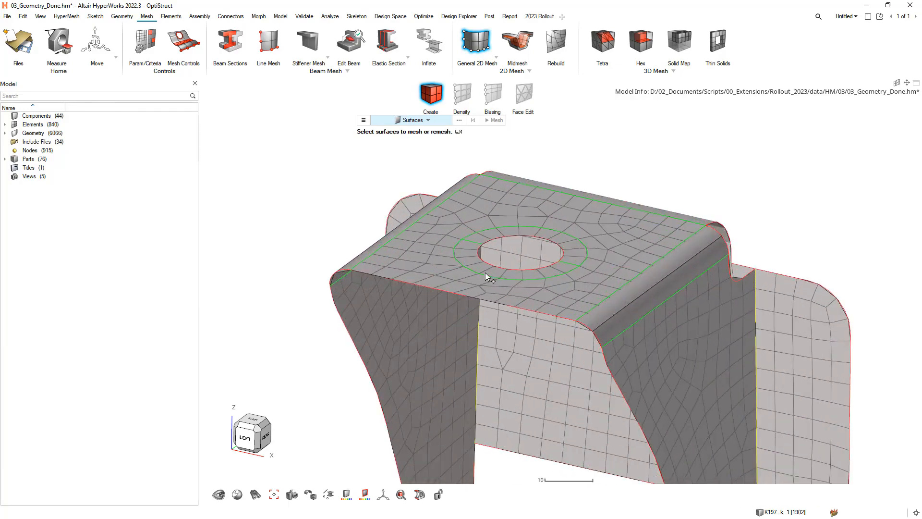
middle_click_drag(479, 273, 512, 293)
scroll(514, 291, "down", 2)
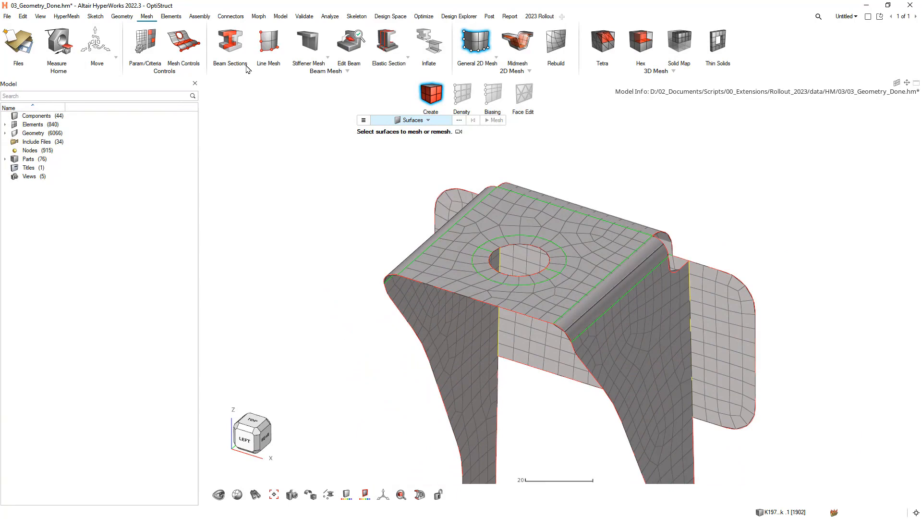
left_click(123, 16)
left_click(615, 42)
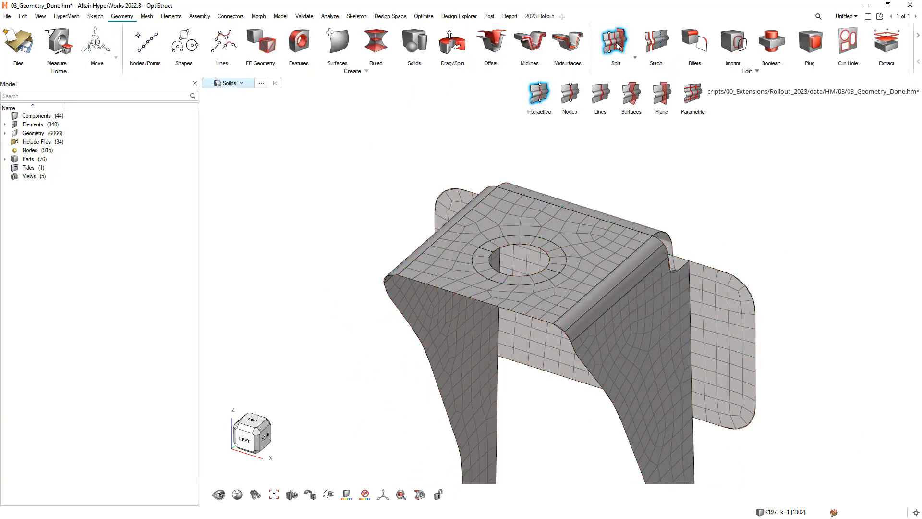
middle_click_drag(511, 171, 499, 159)
right_click_drag(644, 372, 570, 229)
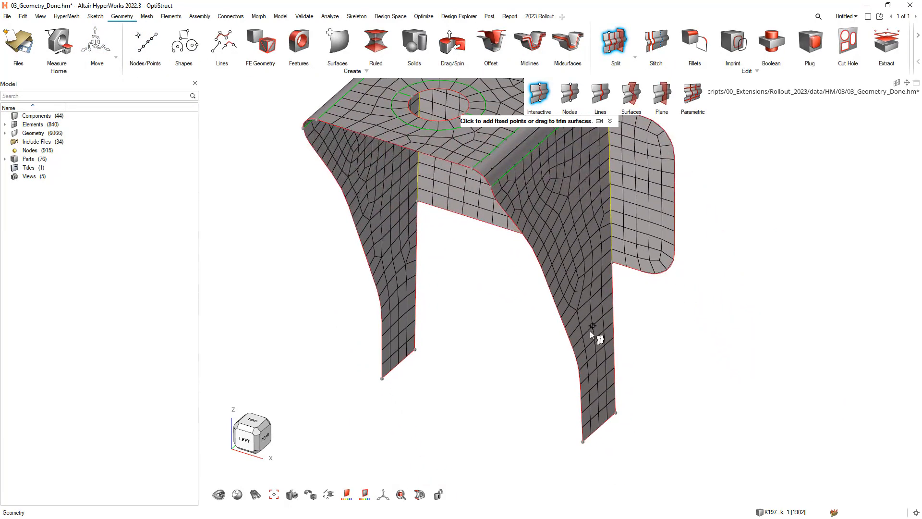
scroll(627, 365, "up", 1)
middle_click_drag(594, 353, 571, 338)
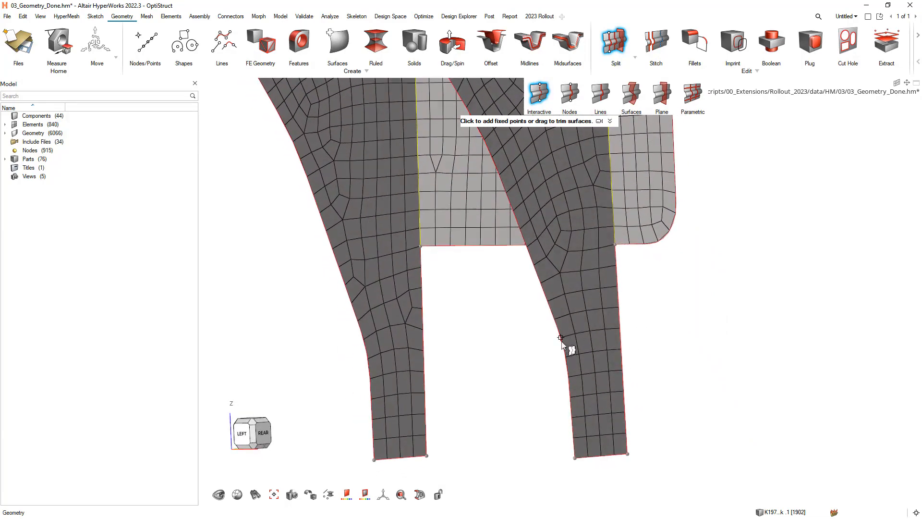
left_click_drag(561, 337, 620, 338)
middle_click_drag(517, 354, 585, 359)
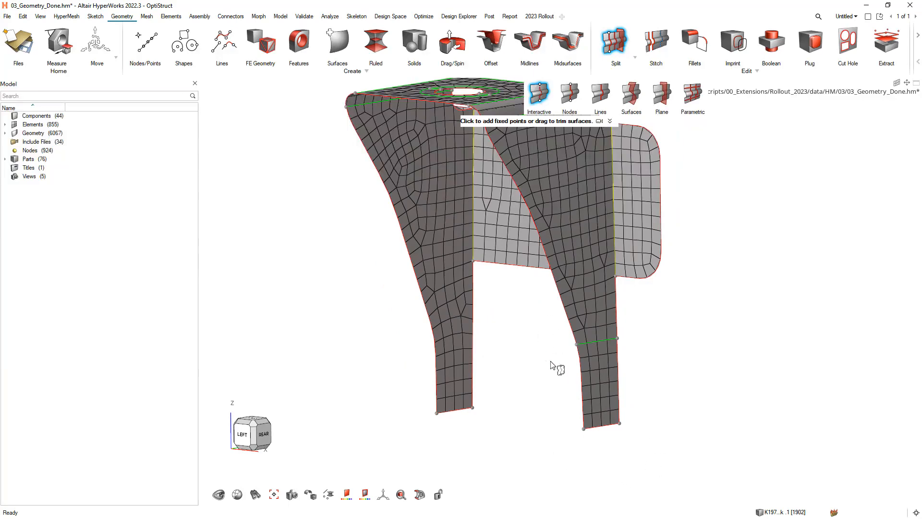
middle_click_drag(533, 365, 655, 337)
Step: Remesh the elements of the bracket's top face around the washer with General 2D Mesh at element size 5
left_click(146, 16)
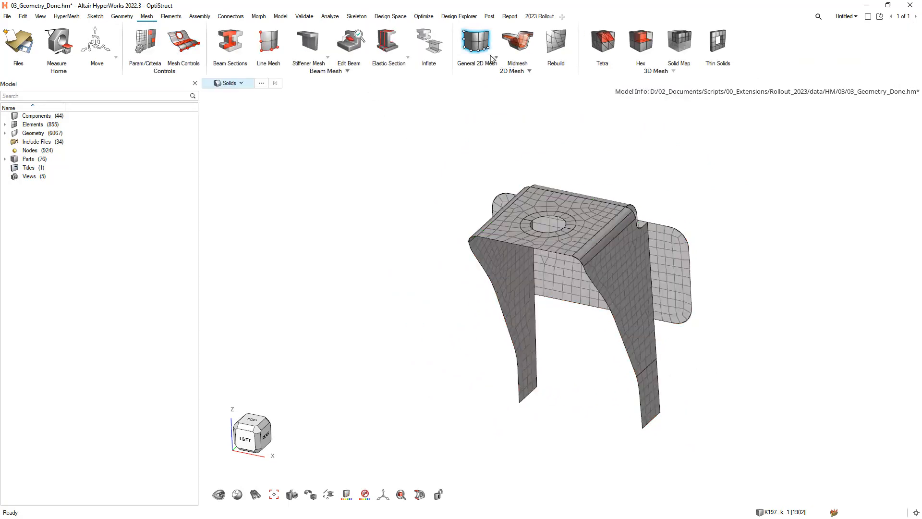
left_click(491, 57)
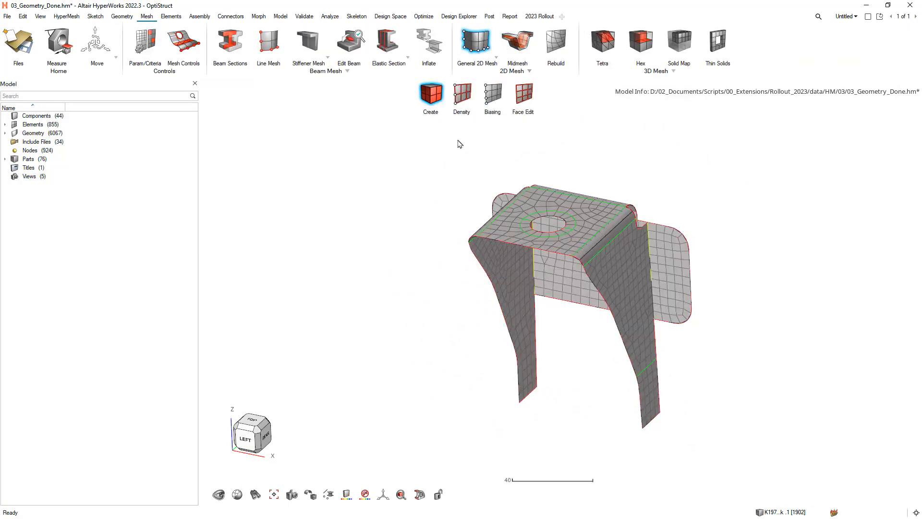
left_click(414, 120)
left_click(395, 150)
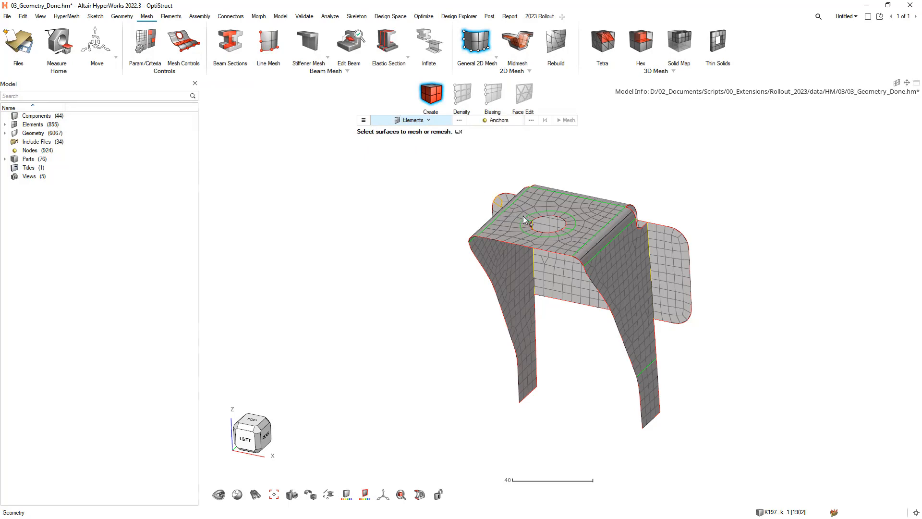
left_click(546, 211)
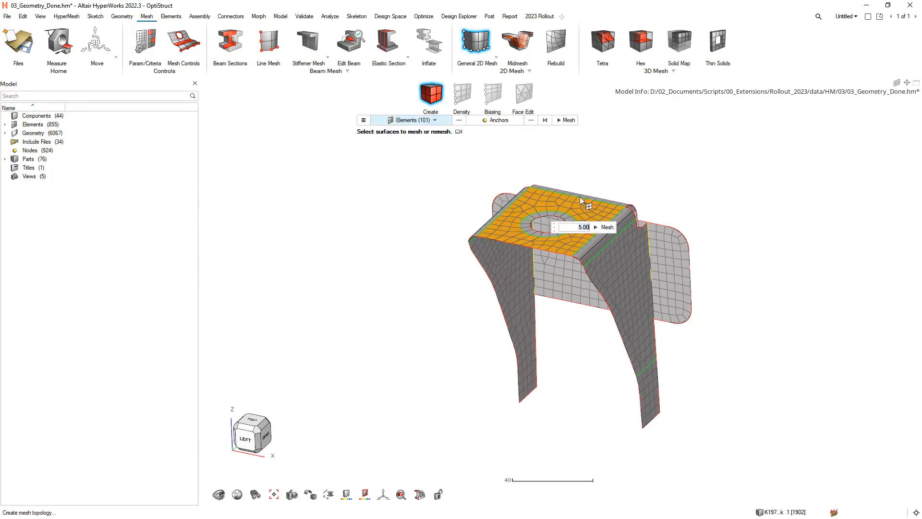
left_click(606, 227)
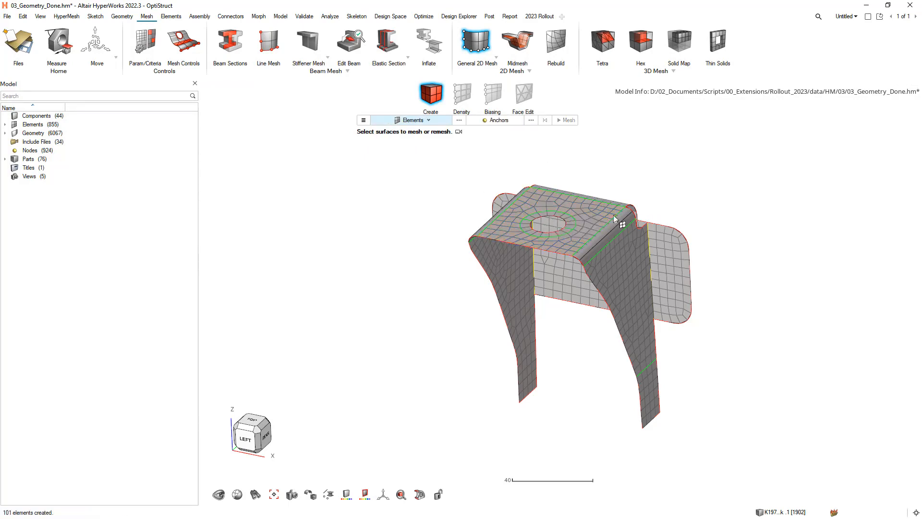
Step: Use Face Edit on the top face's mesh to apply the Mixed element type with Free (unmapped) mapping
double_click(582, 211)
scroll(581, 208, "up", 3)
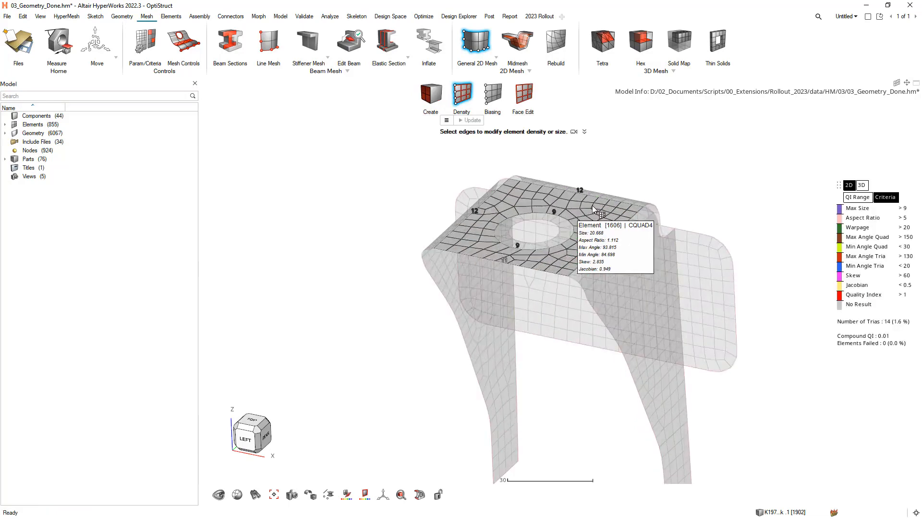
scroll(592, 206, "up", 3)
left_click(524, 96)
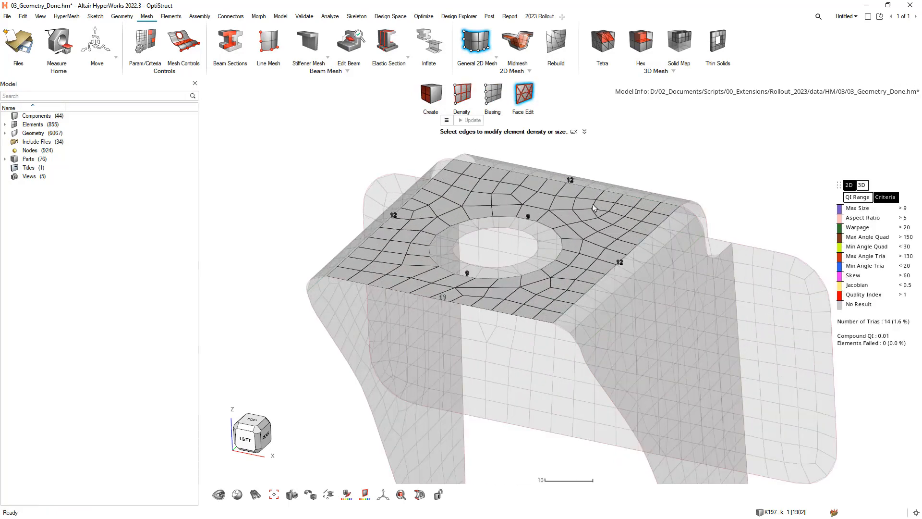
left_click(593, 233)
left_click(653, 238)
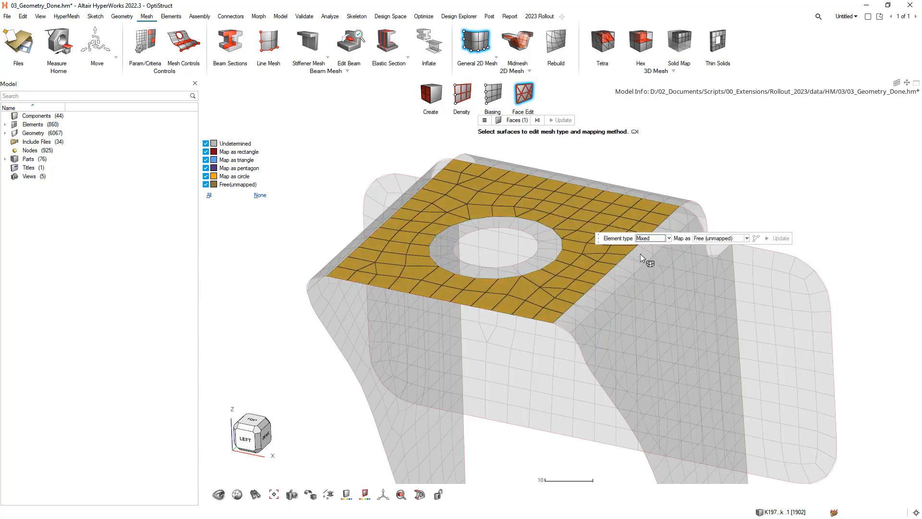
key("Escape")
key("Escape")
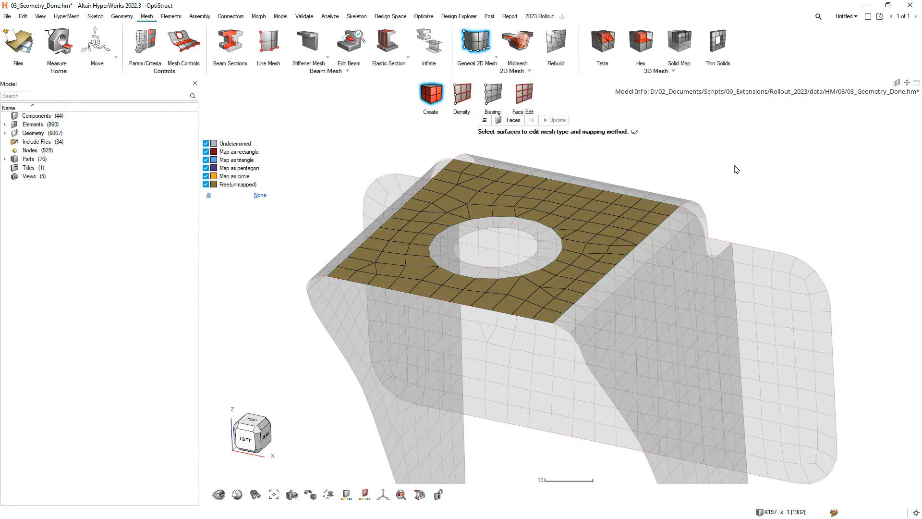
key("Escape")
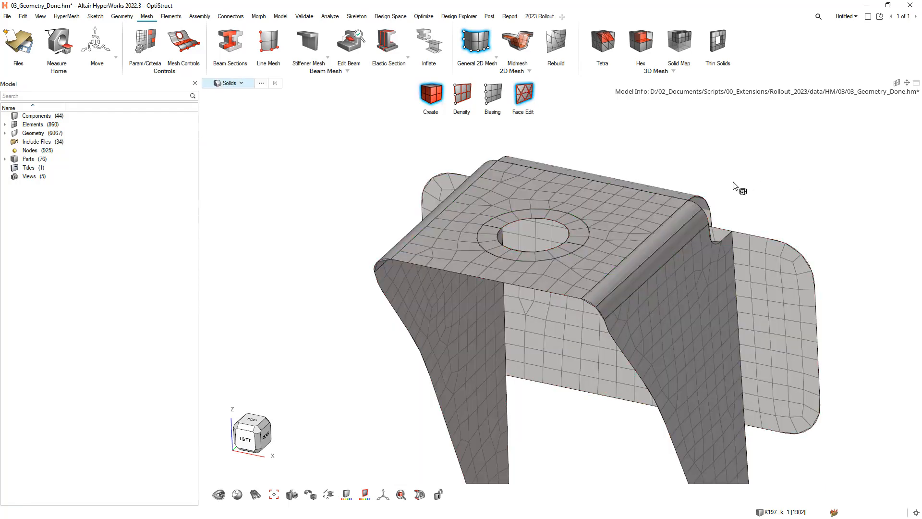
Step: Toggle the display of the mesh elements to inspect the bracket surfaces
scroll(738, 174, "down", 2)
right_click_drag(707, 167, 663, 170)
key("e")
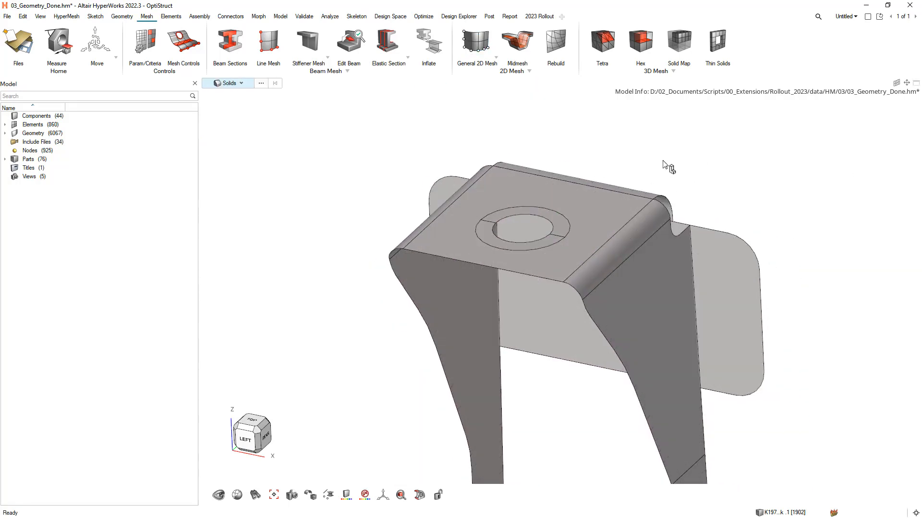
key("e")
right_click_drag(763, 202, 700, 172)
scroll(704, 176, "down", 1)
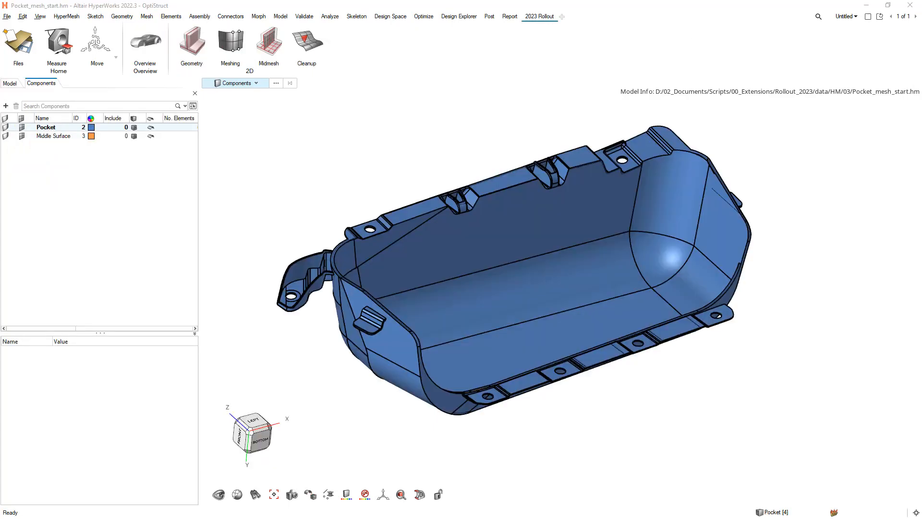
Step: Hide the Pocket component and examine the middle surface's edges with the Split tool active
left_click(392, 266)
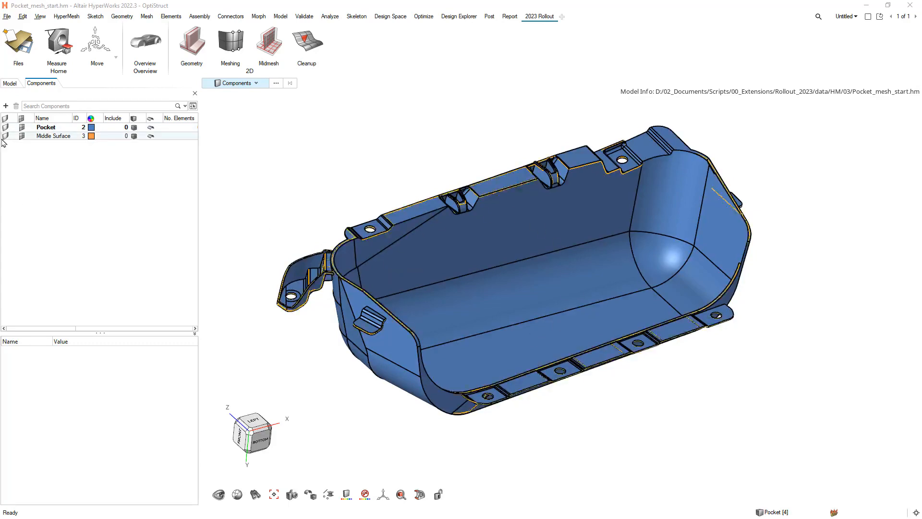
left_click(125, 16)
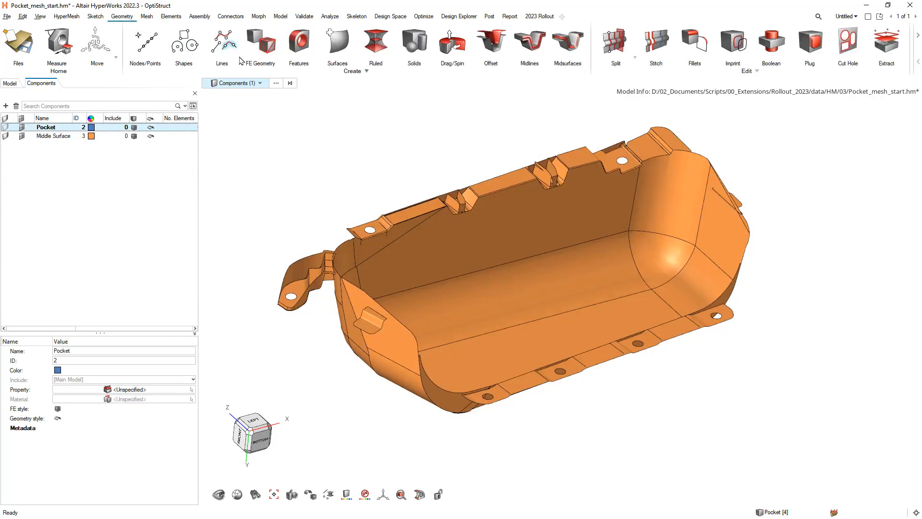
left_click(611, 51)
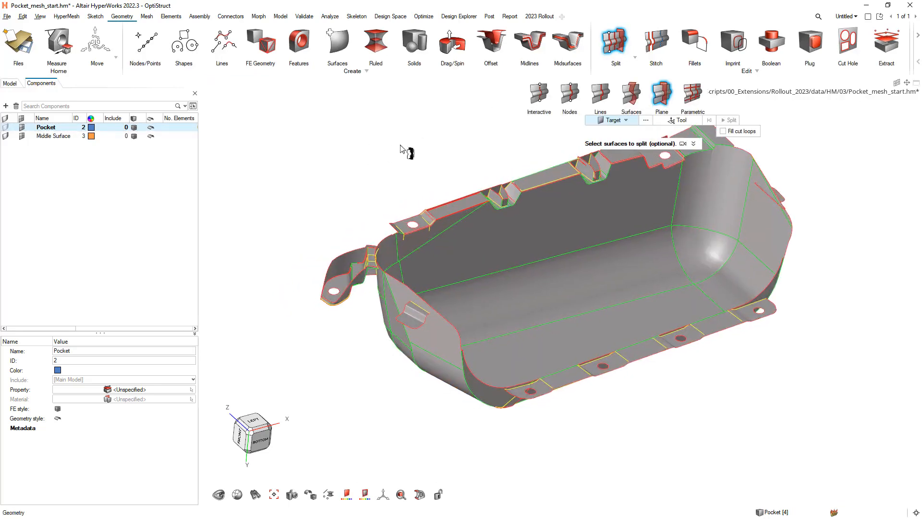
scroll(422, 206, "up", 3)
scroll(482, 251, "up", 3)
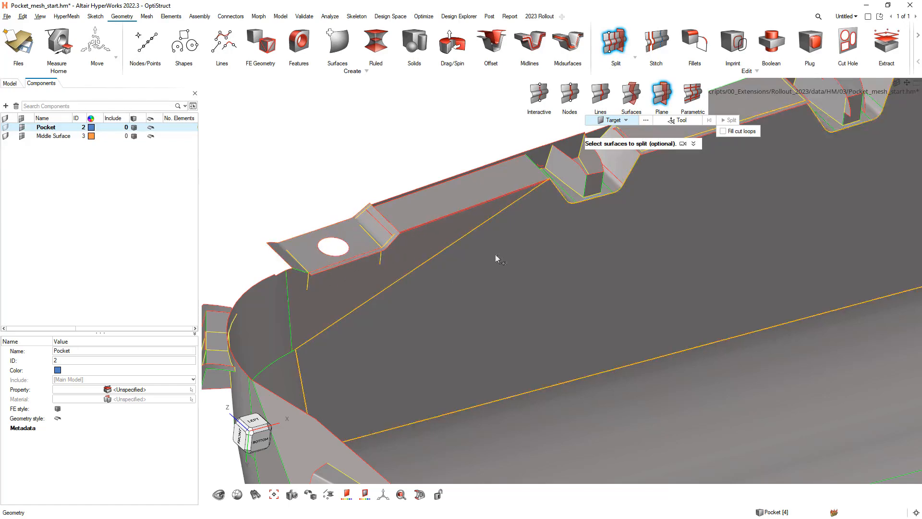
right_click_drag(496, 258, 245, 319, "ctrl")
scroll(461, 258, "down", 6)
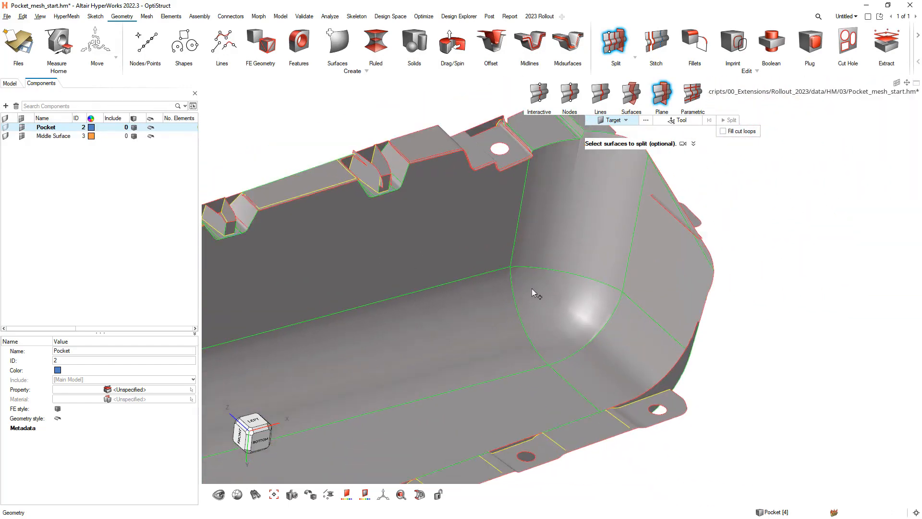
right_click_drag(505, 320, 647, 243, "ctrl")
scroll(531, 274, "down", 5)
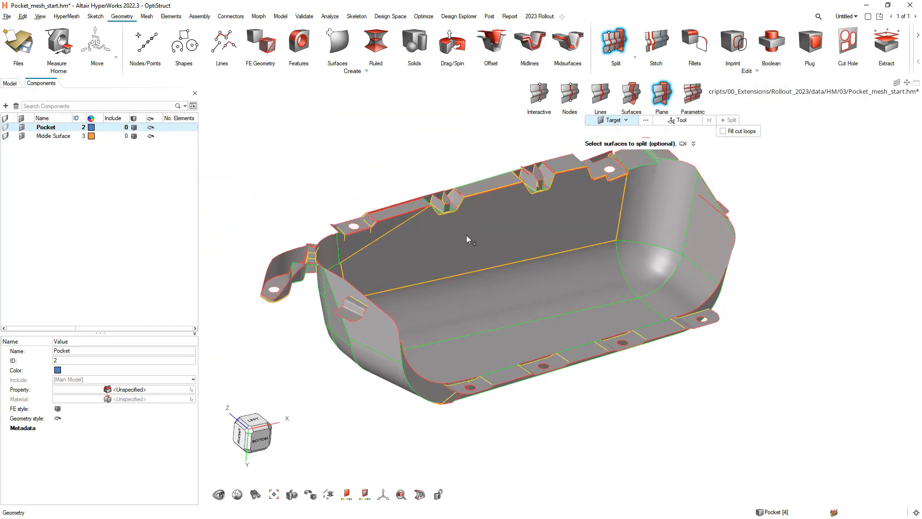
key("Escape")
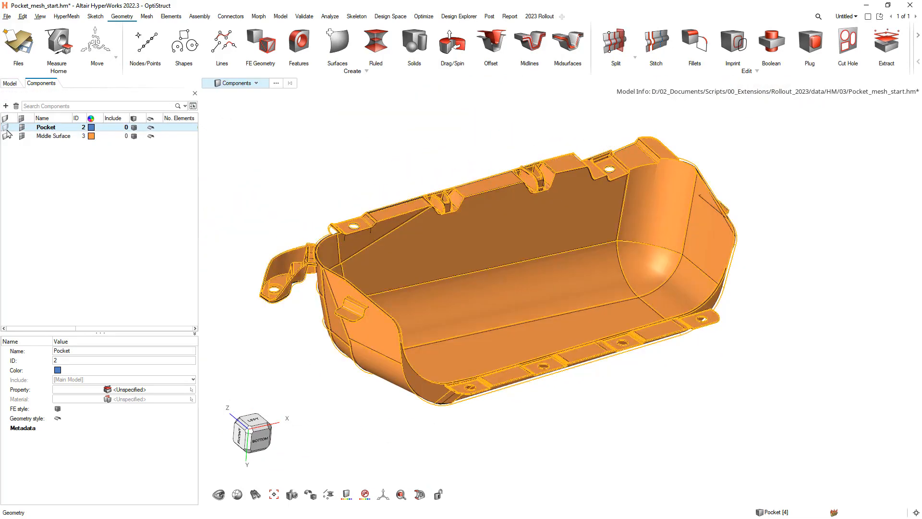
Step: Delete the Middle Surface component and generate an automatic midmesh of the Pocket component with element size 5
left_click(51, 137)
key("Delete")
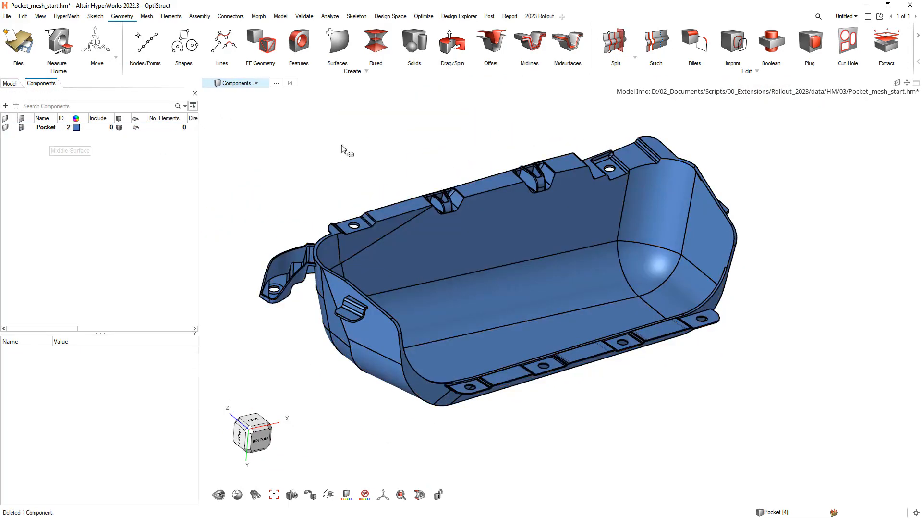
left_click(146, 16)
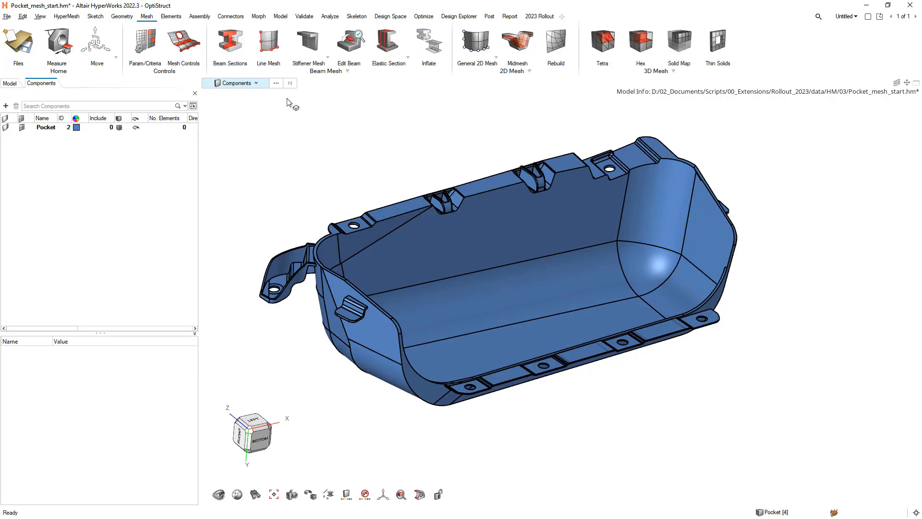
left_click(515, 49)
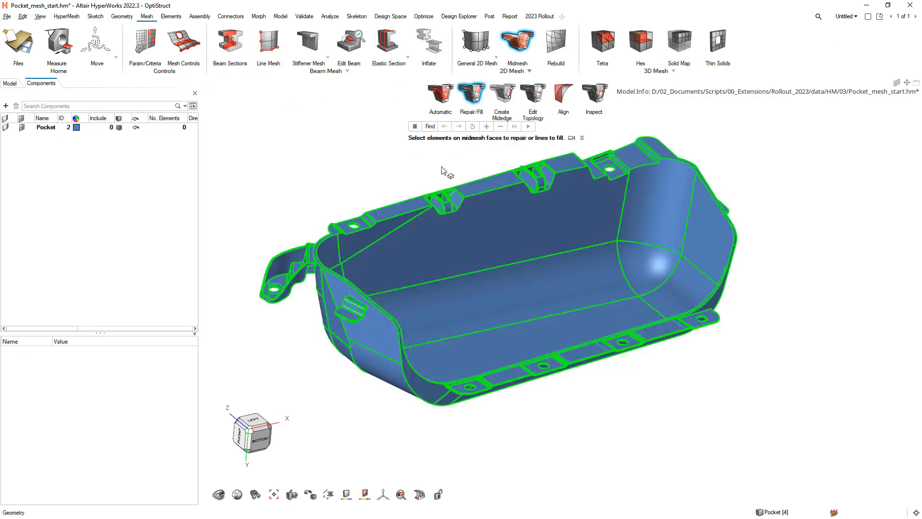
left_click(441, 94)
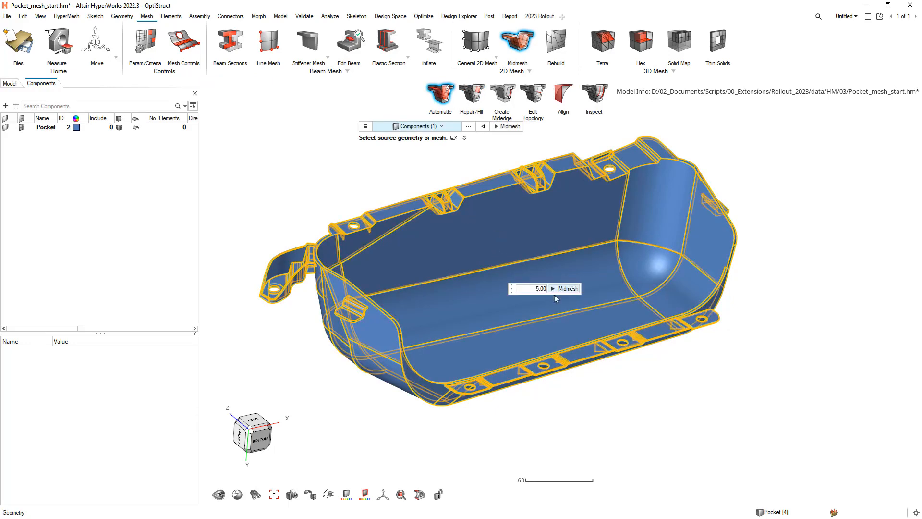
middle_click(571, 294)
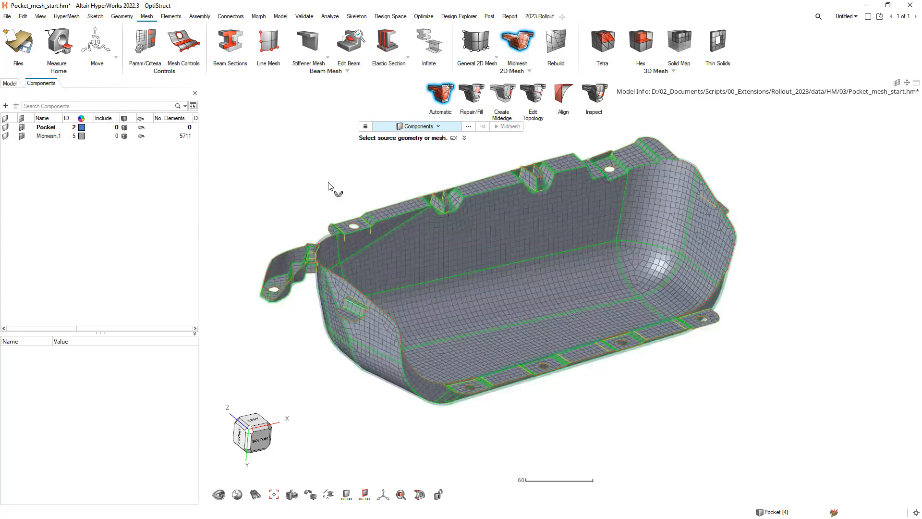
Step: Examine the generated midmesh along the rim clips, inner walls, rounded corners and mounting flange tabs
right_click_drag(341, 188, 390, 191)
scroll(472, 232, "up", 4)
right_click_drag(482, 237, 468, 212)
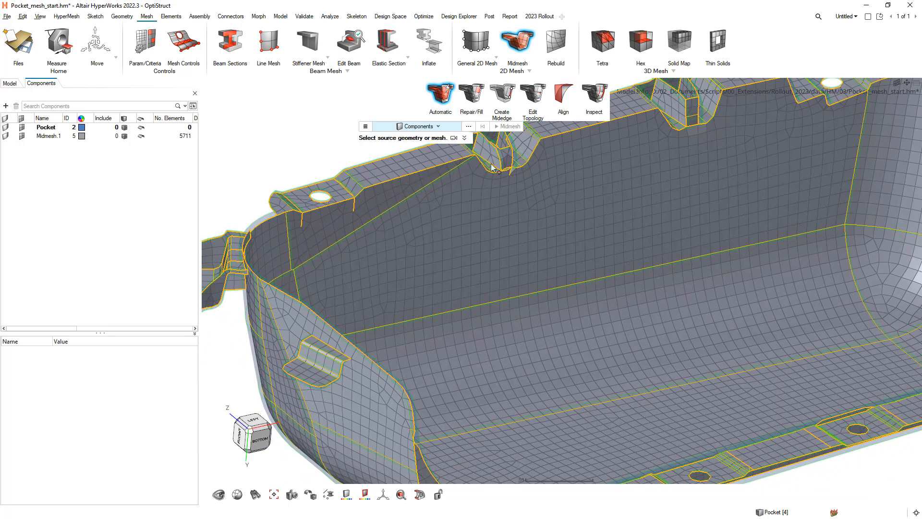
right_click_drag(683, 190, 468, 265)
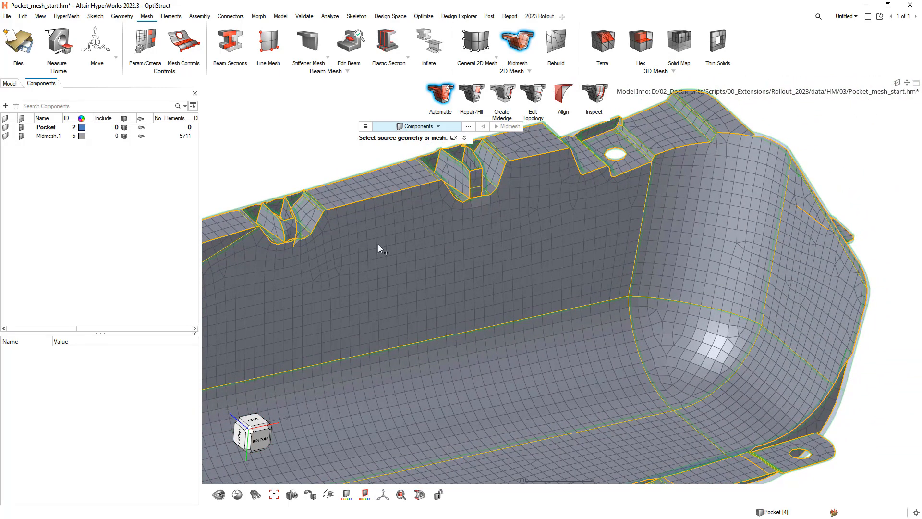
right_click_drag(378, 244, 602, 230)
scroll(520, 211, "up", 2)
right_click_drag(538, 305, 543, 346)
scroll(560, 172, "down", 3)
middle_click_drag(544, 346, 240, 343)
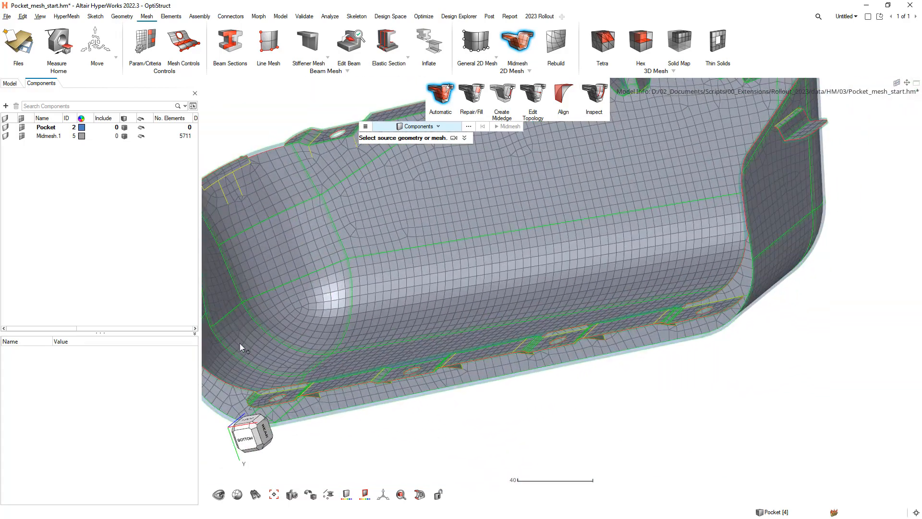
mouse_move(370, 292)
middle_mouse_down()
mouse_move(420, 313)
mouse_move(385, 306)
middle_mouse_up()
right_click_drag(385, 330, 500, 288)
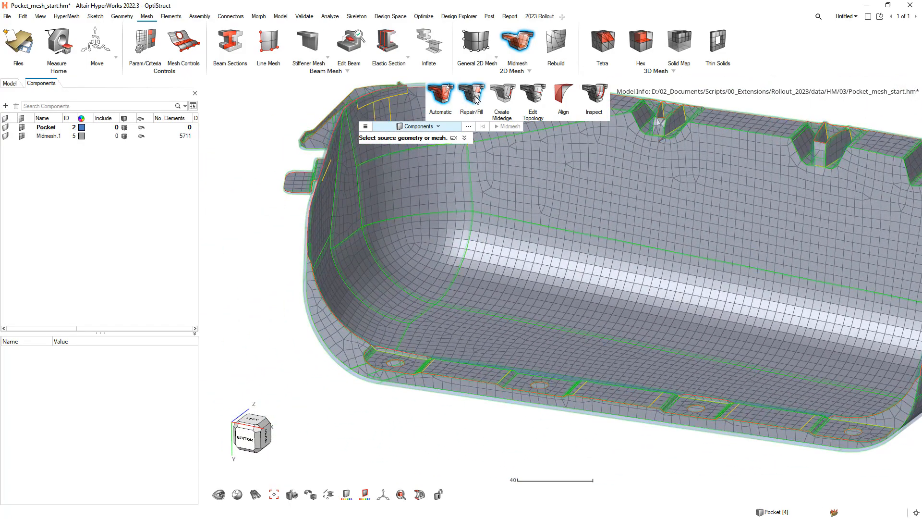
Step: Use Midmesh Repair/Fill to remove the stray strip of elements along the inner edge of the flange's end tab
left_click(472, 93)
scroll(384, 358, "up", 8)
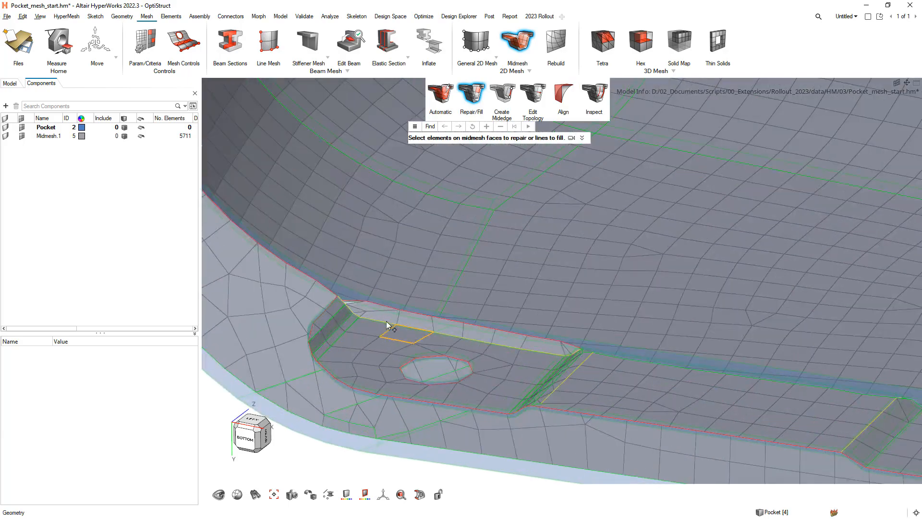
middle_click_drag(368, 344, 382, 322)
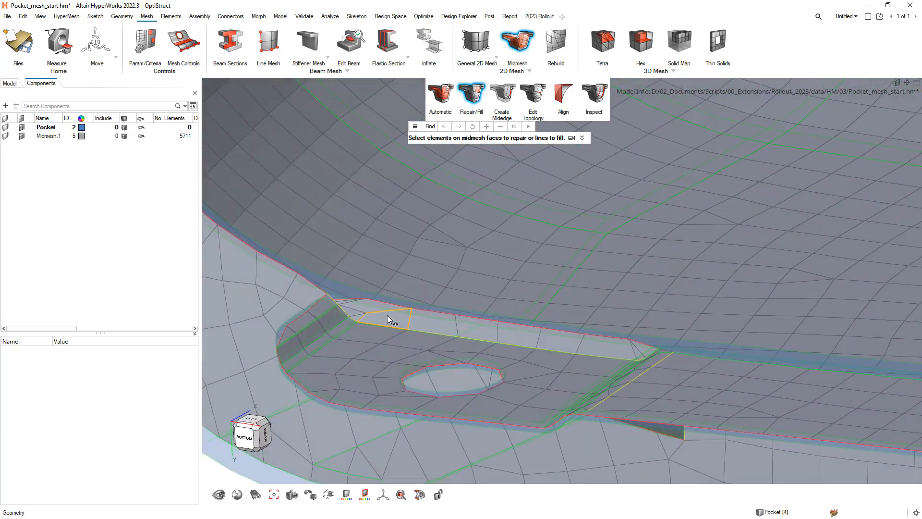
left_click(385, 321)
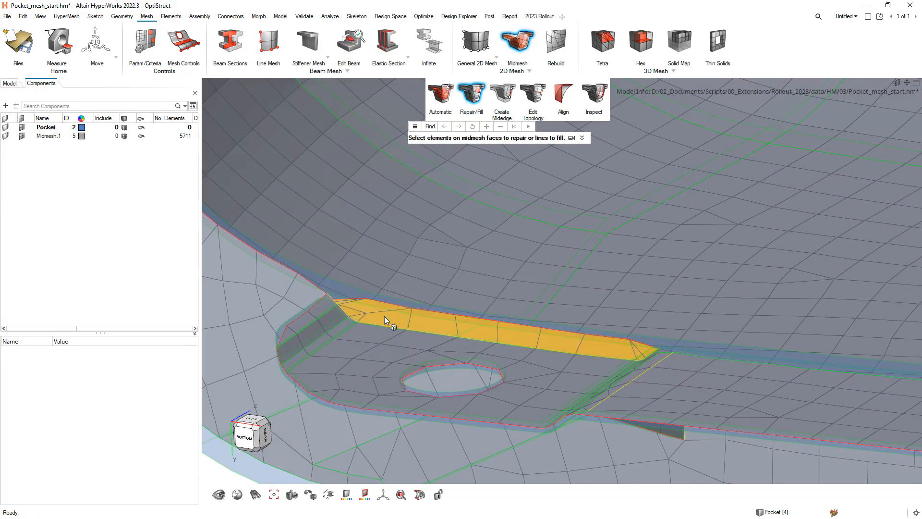
middle_click(431, 355)
Step: Remove the leftover triangular elements at the inner corner of the flange's end tab
middle_click_drag(371, 317, 367, 252)
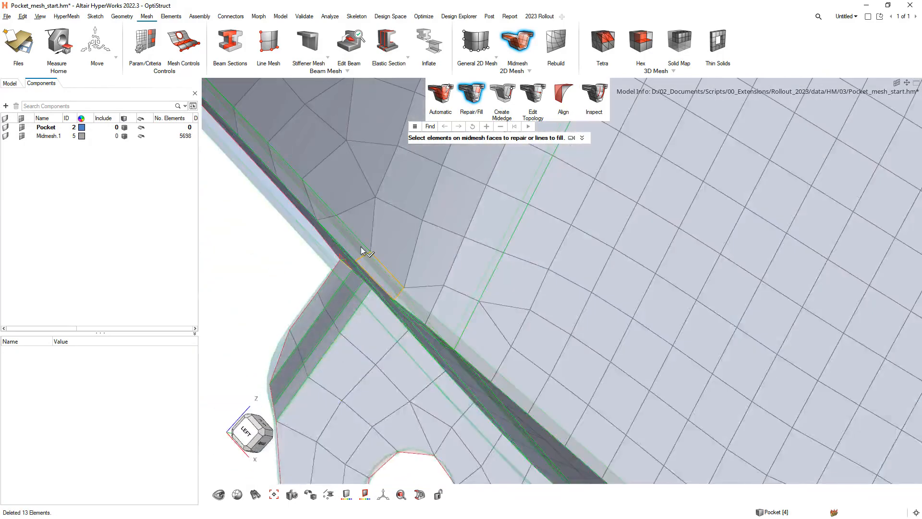
scroll(344, 267, "up", 8)
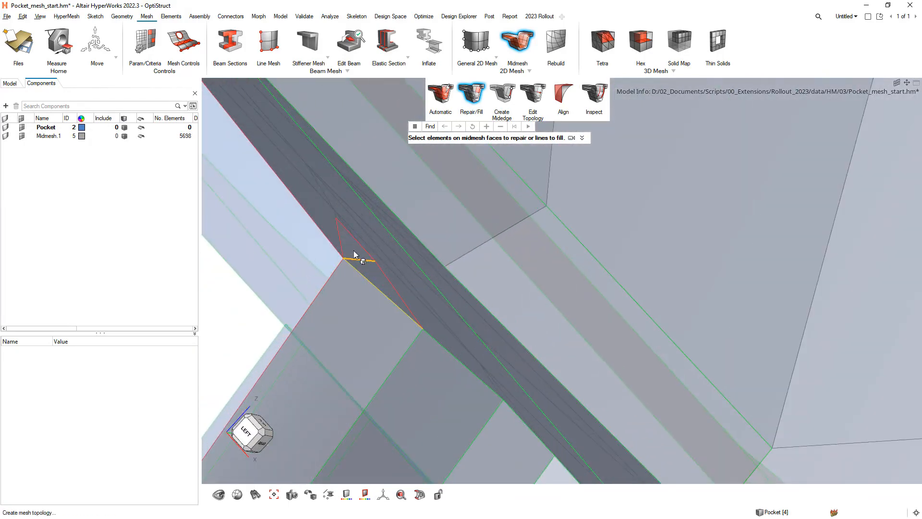
scroll(356, 250, "up", 2)
left_click(343, 241)
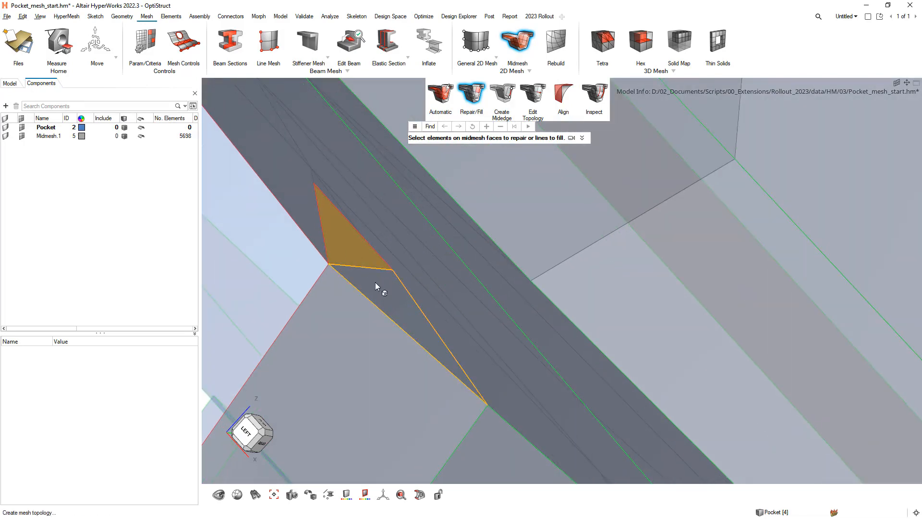
scroll(438, 339, "down", 8)
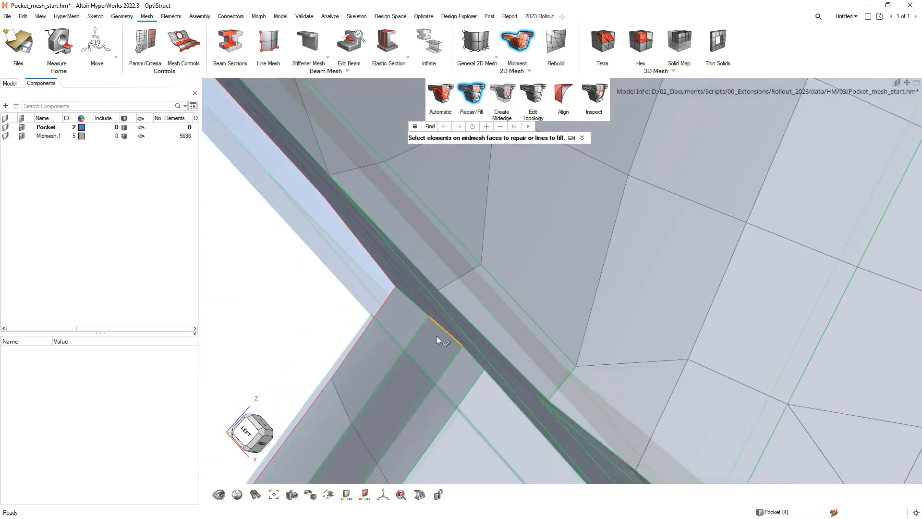
Step: Remove the stray element strip and its leftover triangle along the inner edge of another holed tab on the same flange
middle_click_drag(459, 356, 511, 305)
scroll(505, 330, "down", 4)
right_click_drag(506, 330, 403, 255)
scroll(461, 298, "down", 2)
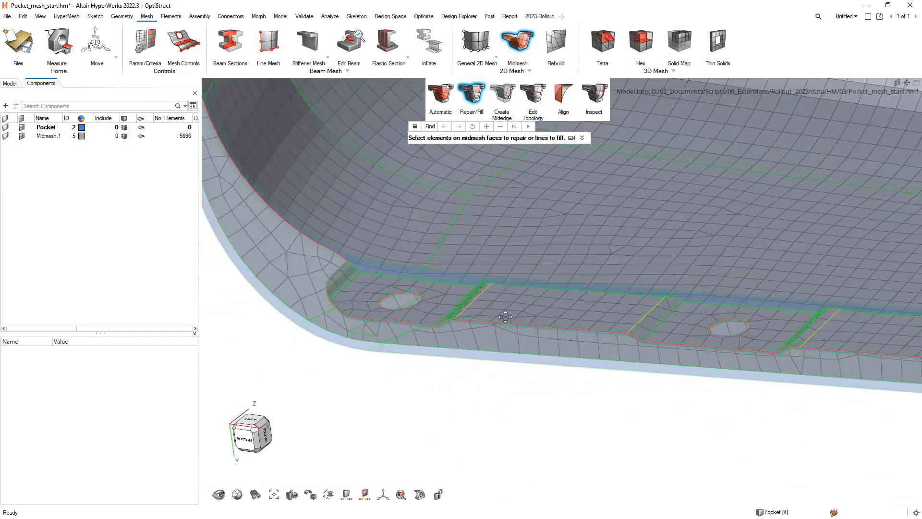
right_click_drag(562, 321, 409, 314)
right_click_drag(783, 363, 412, 343)
scroll(664, 318, "up", 5)
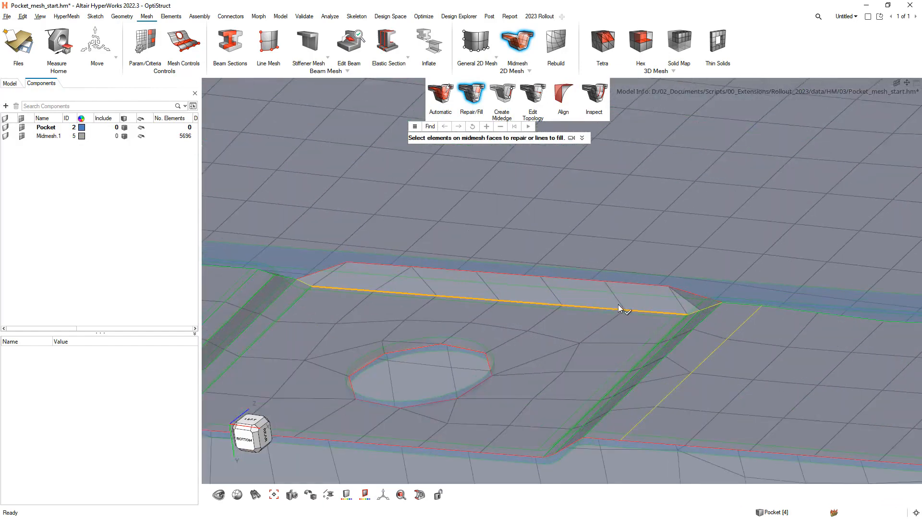
left_click(651, 301)
middle_click(670, 313)
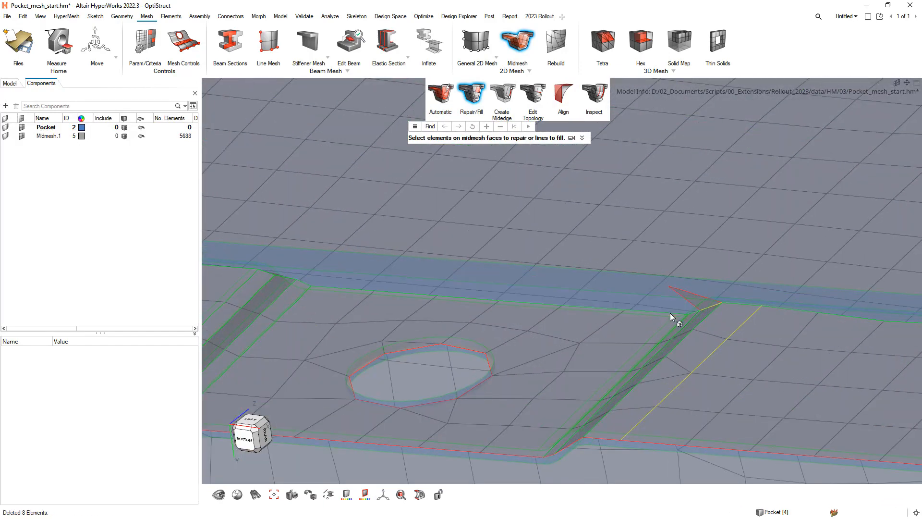
left_click(698, 298)
key("Delete")
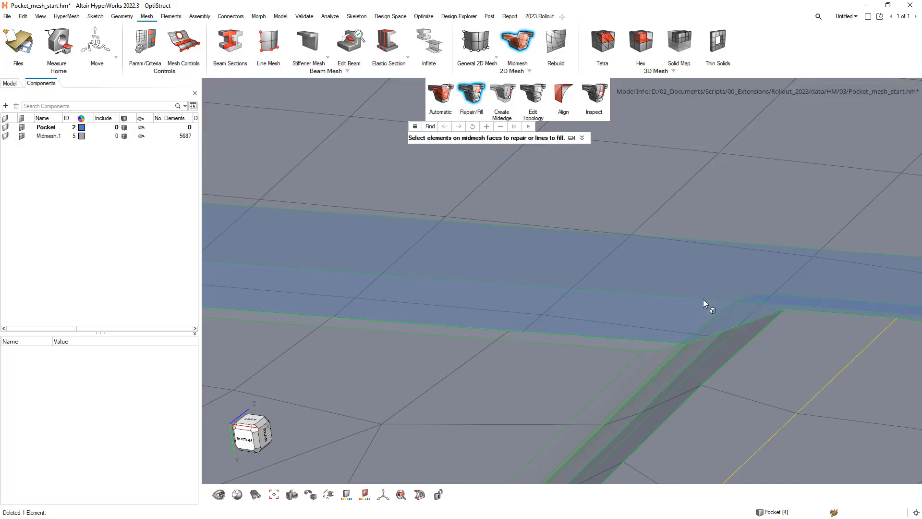
Step: Split the flat midmesh face beside the holed tab with a plane through the sloped face's outer corner, with its normal about (-0.99, 0, -0.1)
scroll(541, 309, "down", 8)
right_click_drag(397, 352, 436, 344)
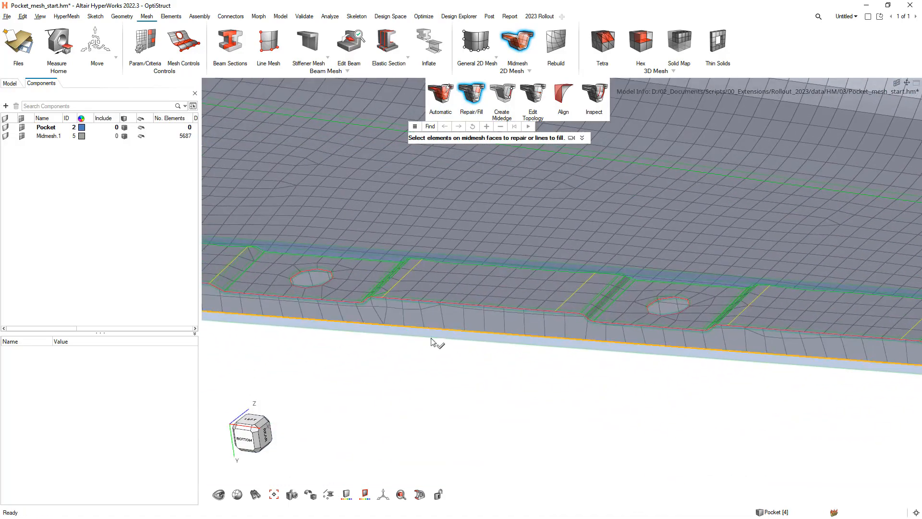
mouse_move(404, 326)
middle_mouse_down()
mouse_move(412, 358)
mouse_move(536, 347)
mouse_move(641, 323)
mouse_move(573, 335)
mouse_move(633, 290)
mouse_move(552, 364)
mouse_move(508, 299)
mouse_move(654, 283)
mouse_move(617, 287)
middle_mouse_up()
scroll(552, 362, "up", 4)
scroll(552, 351, "up", 3)
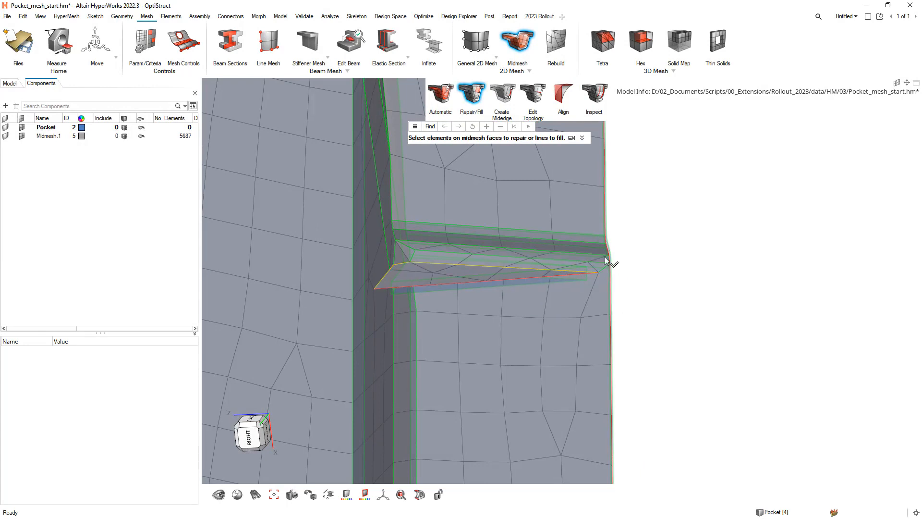
scroll(611, 264, "up", 2)
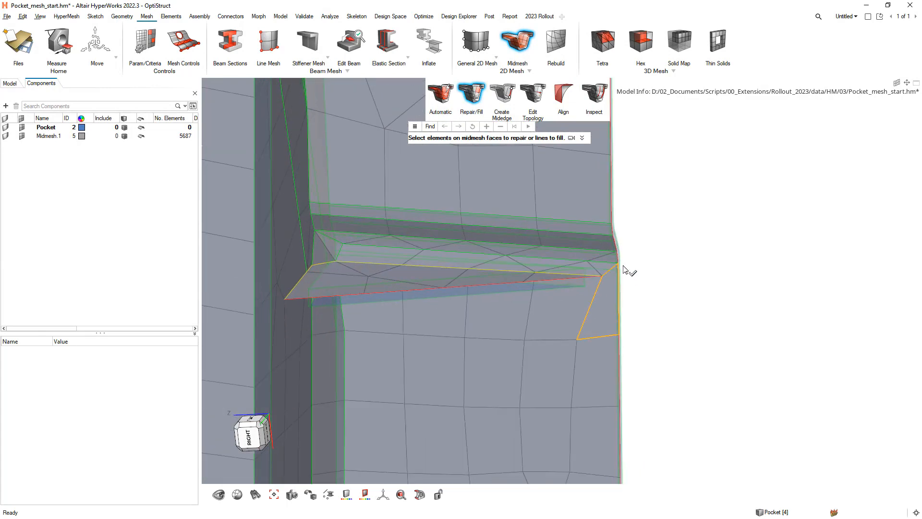
left_click(114, 15)
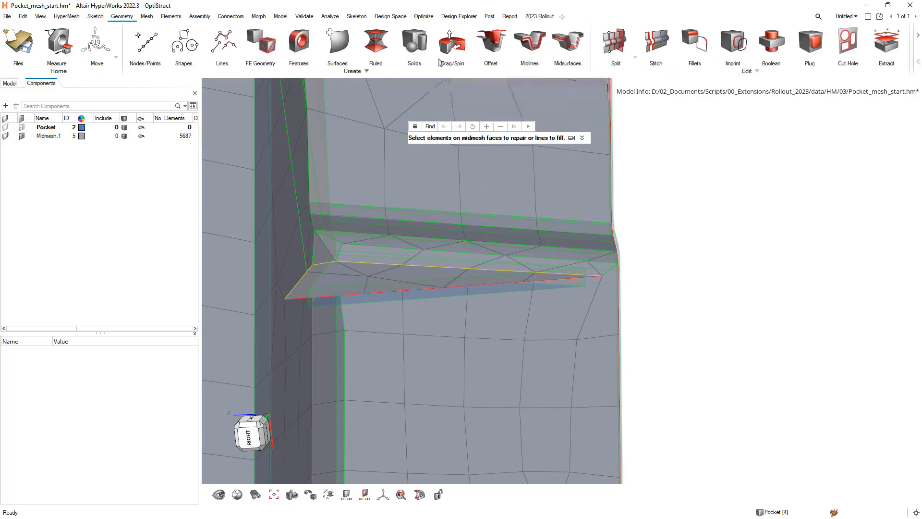
left_click(620, 39)
scroll(652, 298, "up", 3)
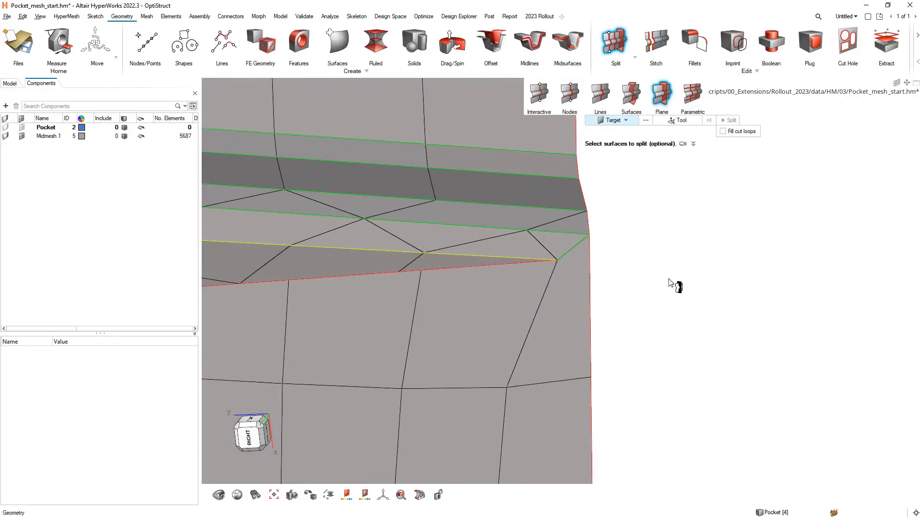
left_click(560, 248)
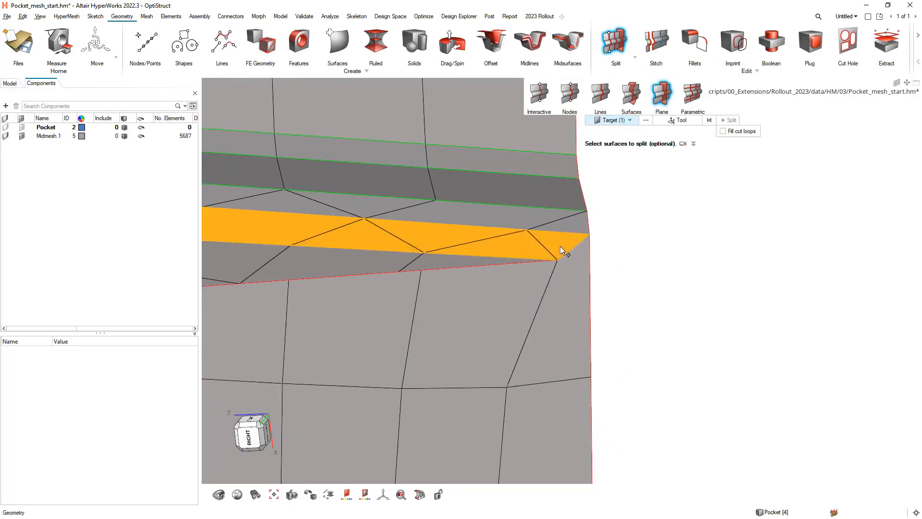
left_click(577, 263)
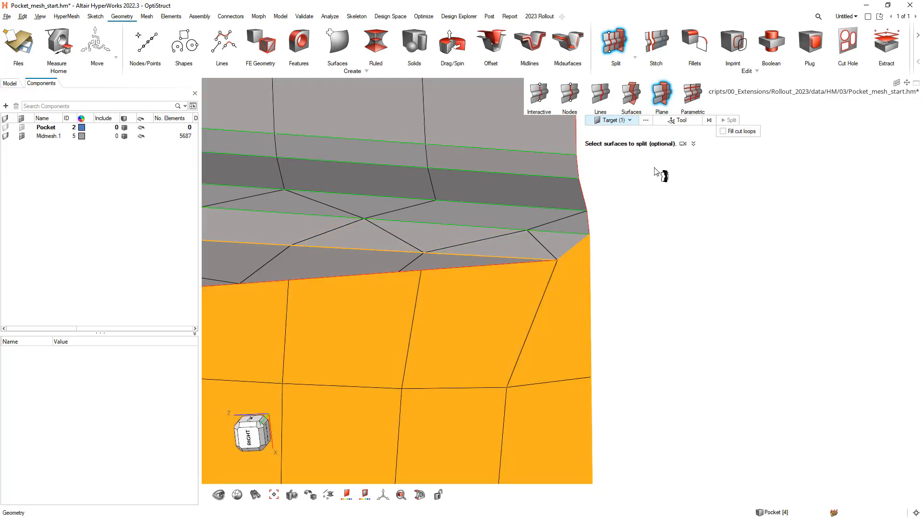
left_click(677, 126)
left_click(557, 260)
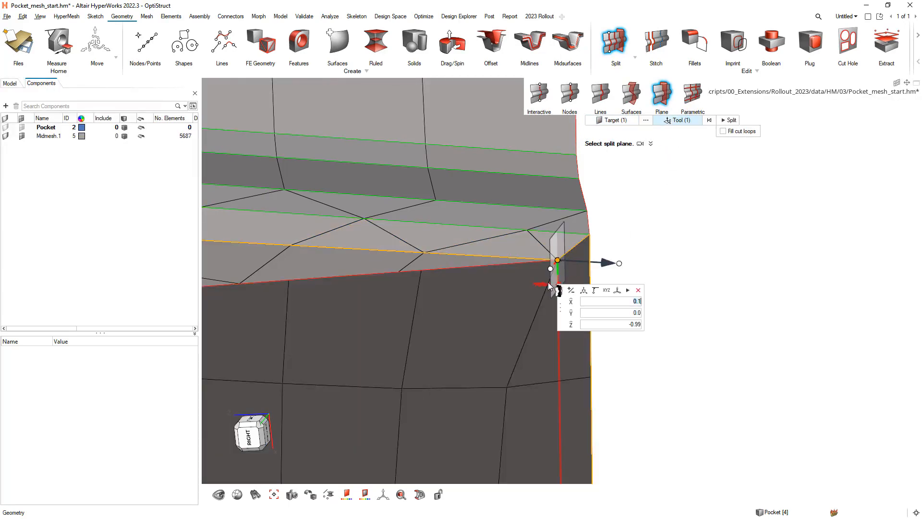
left_click_drag(561, 306, 629, 326)
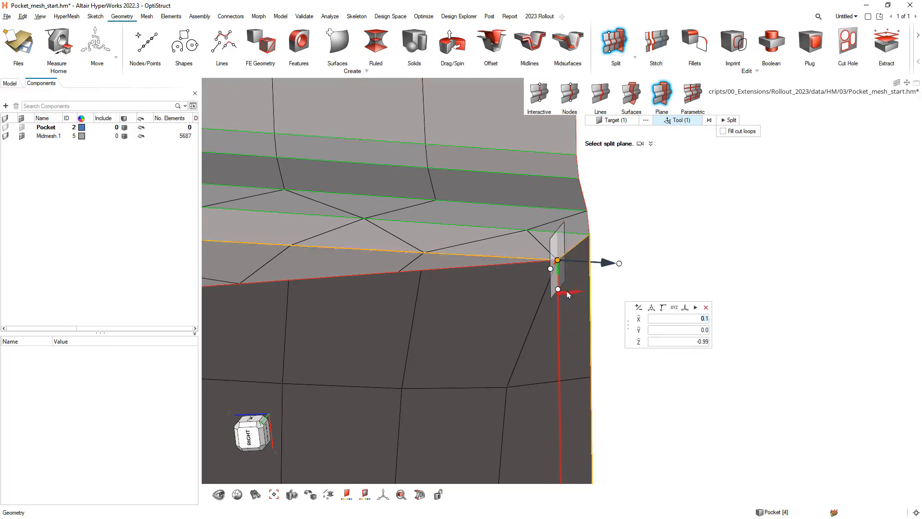
left_click_drag(558, 289, 598, 267)
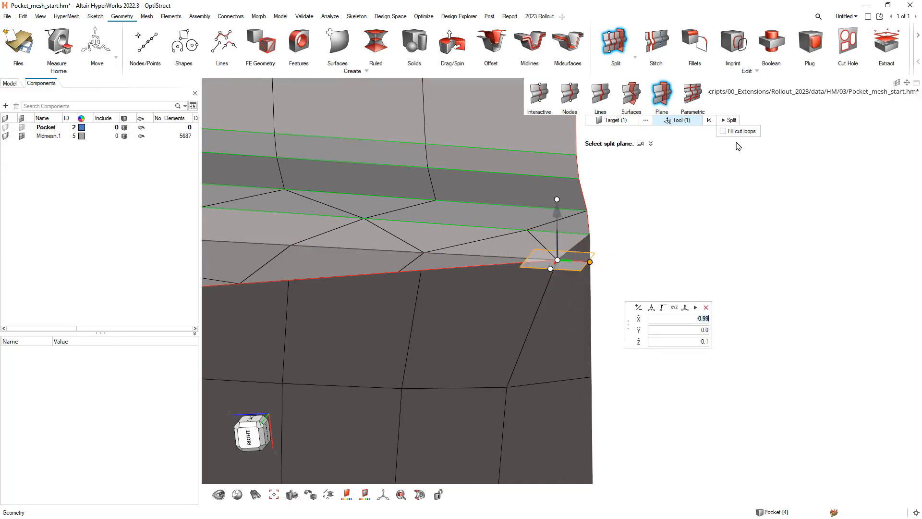
left_click(731, 120)
scroll(569, 262, "up", 2)
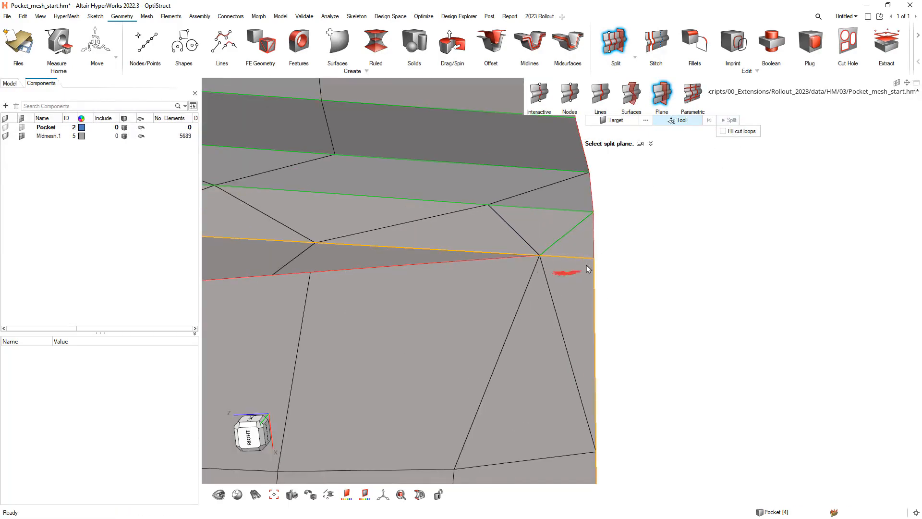
scroll(572, 259, "down", 3)
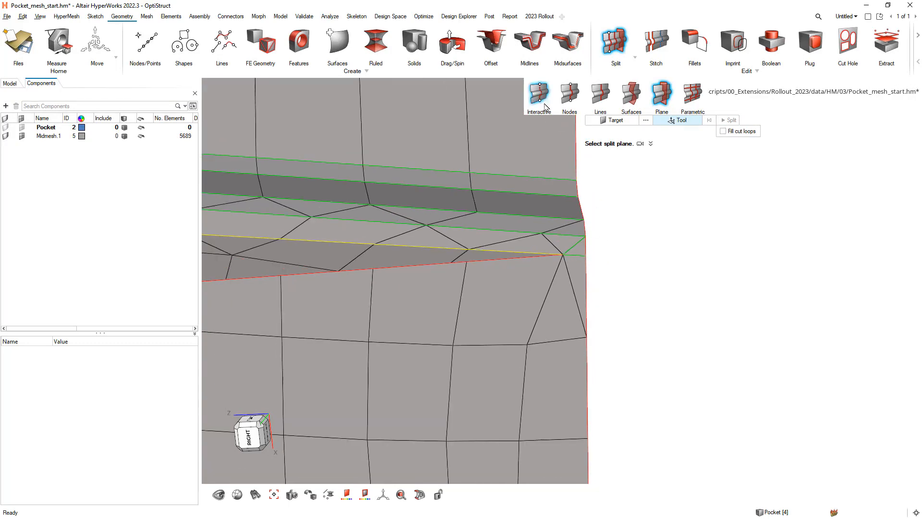
Step: Use the interactive Split to remove the diagonal edge at the tab's outer corner and the inner edge along the adjoining ramp strip
left_click(527, 115)
scroll(569, 245, "up", 2)
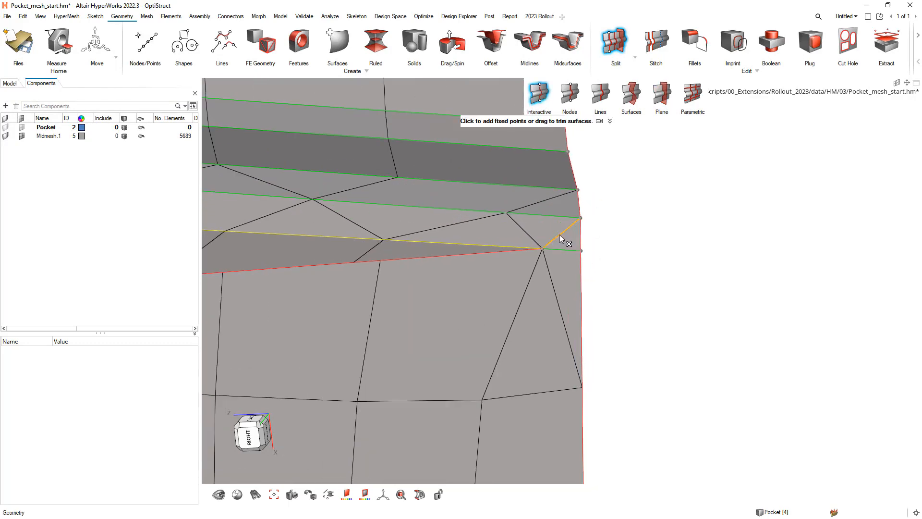
scroll(495, 226, "down", 3)
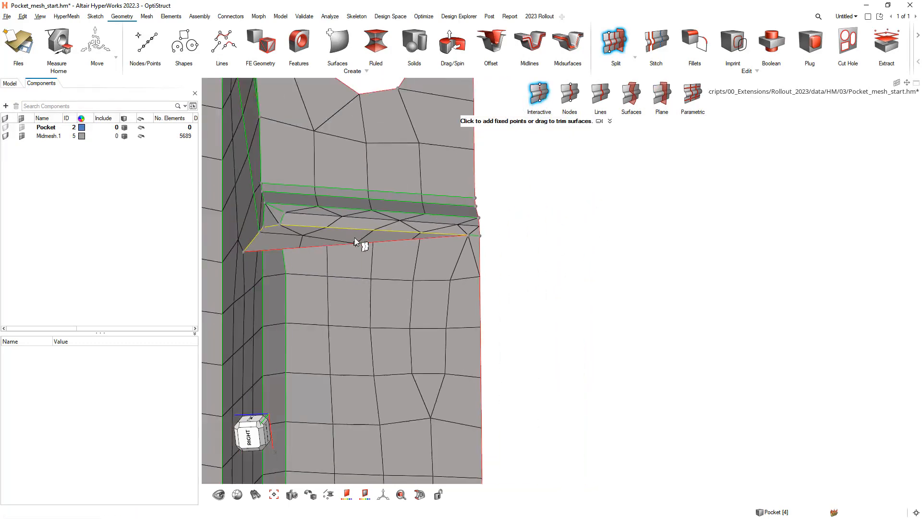
scroll(431, 253, "up", 2)
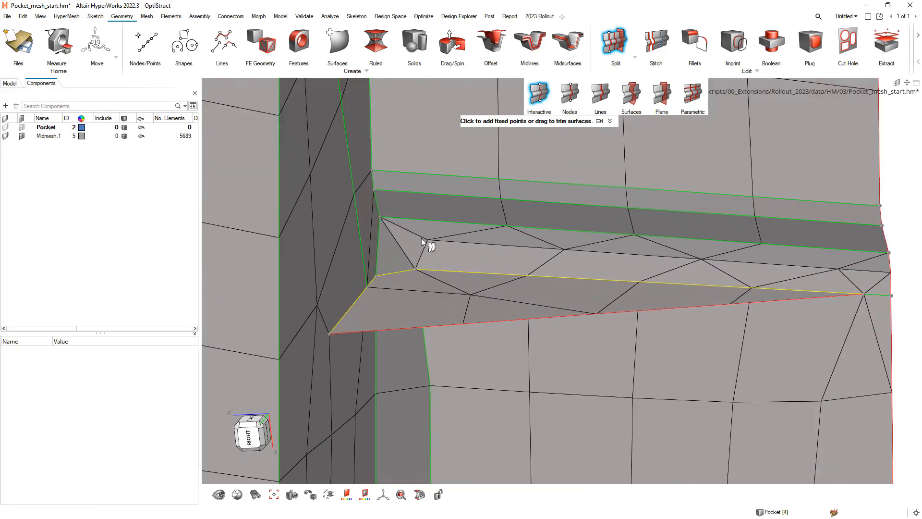
scroll(454, 261, "down", 4)
middle_click_drag(459, 260, 443, 252)
key("Escape")
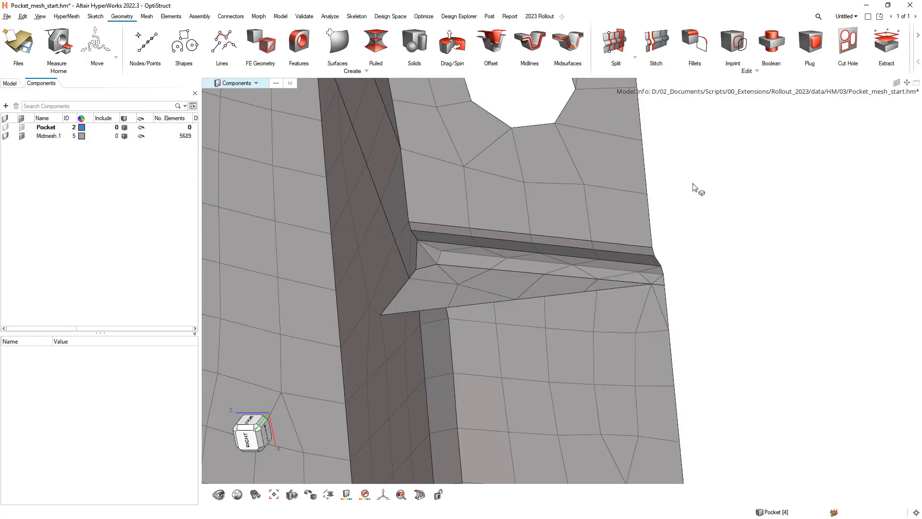
Step: Use Midmesh Repair/Fill to remove the faulty sloped face between the tab's ramp and the flat flange face
key("ctrl")
left_click(655, 183)
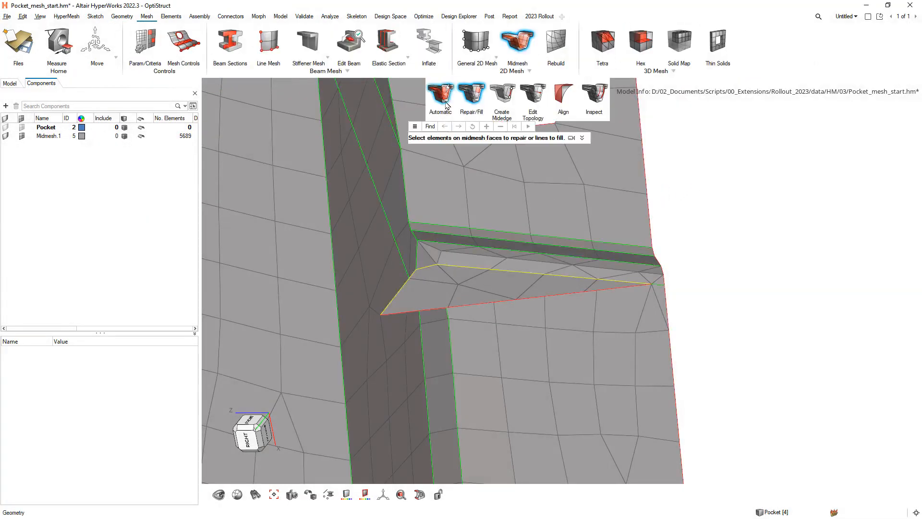
left_click(446, 281)
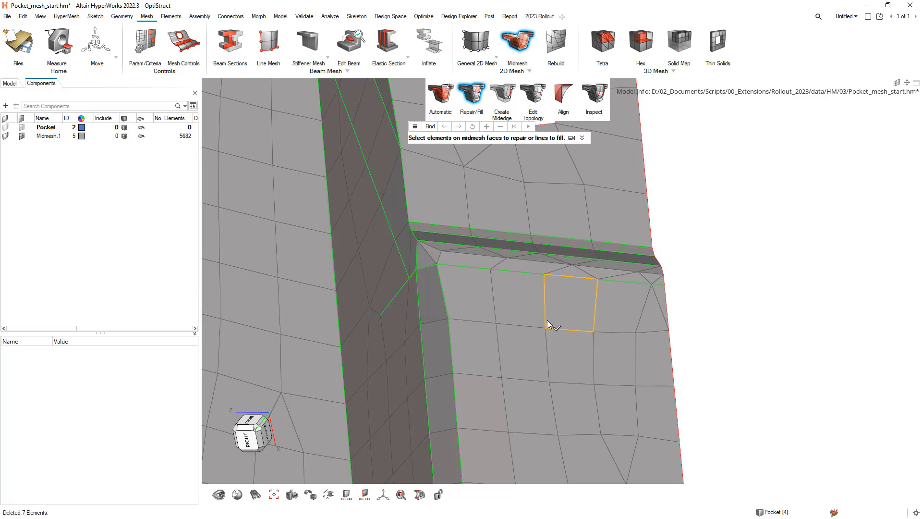
Step: Create a midedge from the inner wall corner node to the split node on the outer edge, and fill the enclosed face
left_click(508, 96)
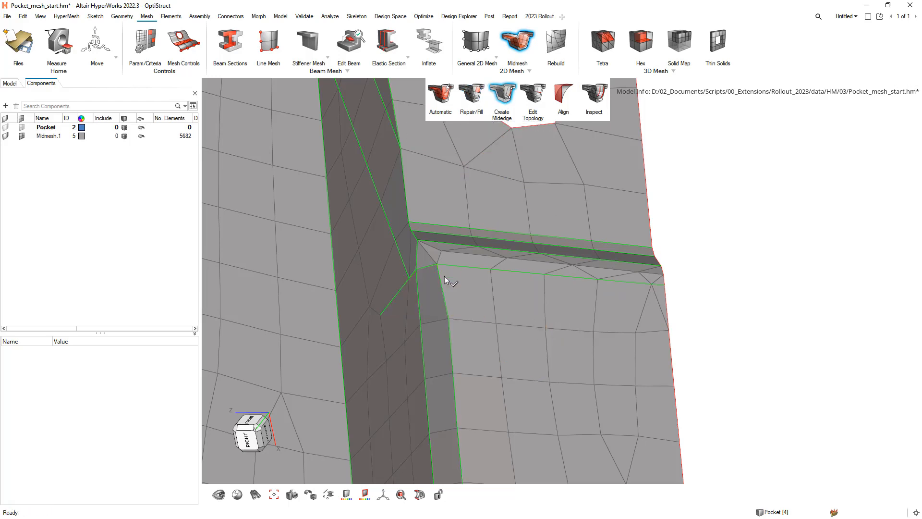
left_click(381, 315)
middle_click(667, 287)
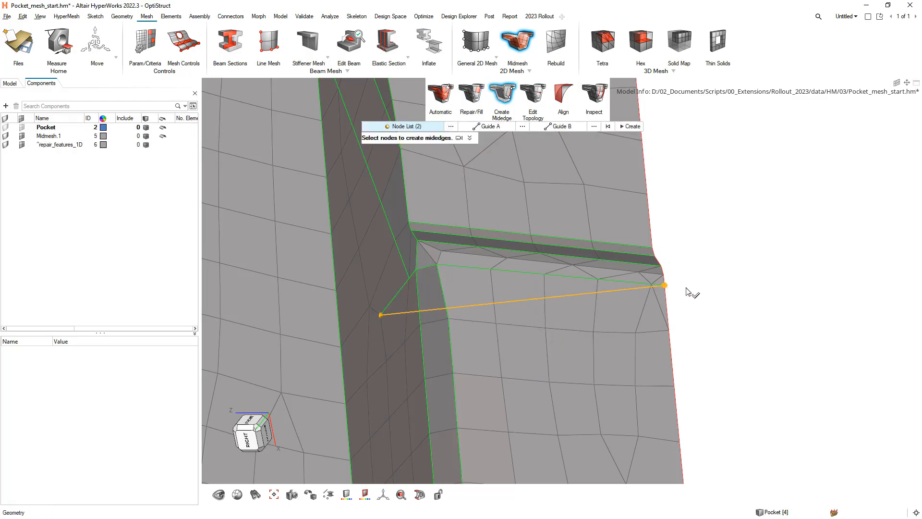
middle_click_drag(598, 308, 595, 311)
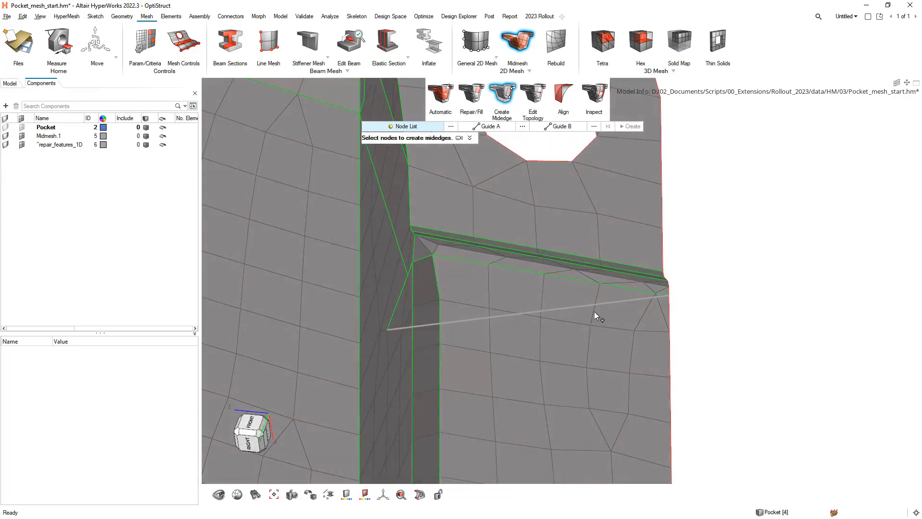
left_click(465, 99)
left_click(478, 319)
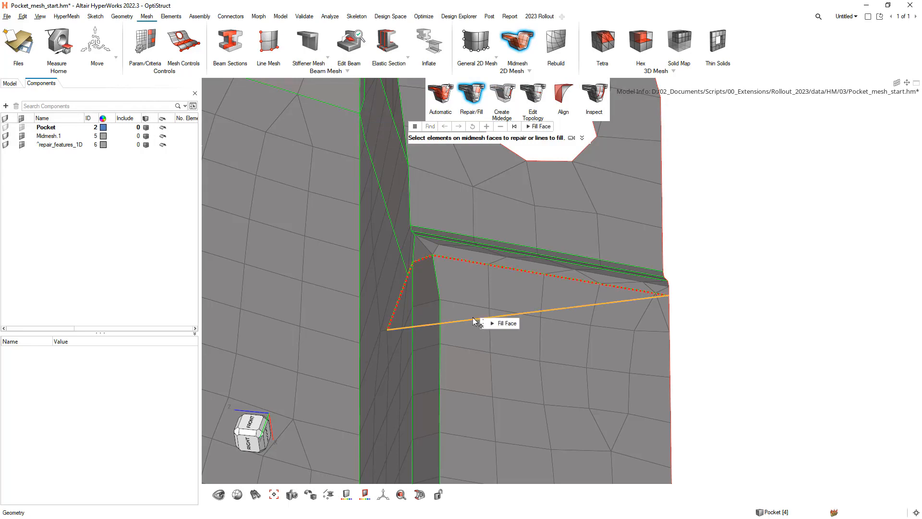
left_click(507, 323)
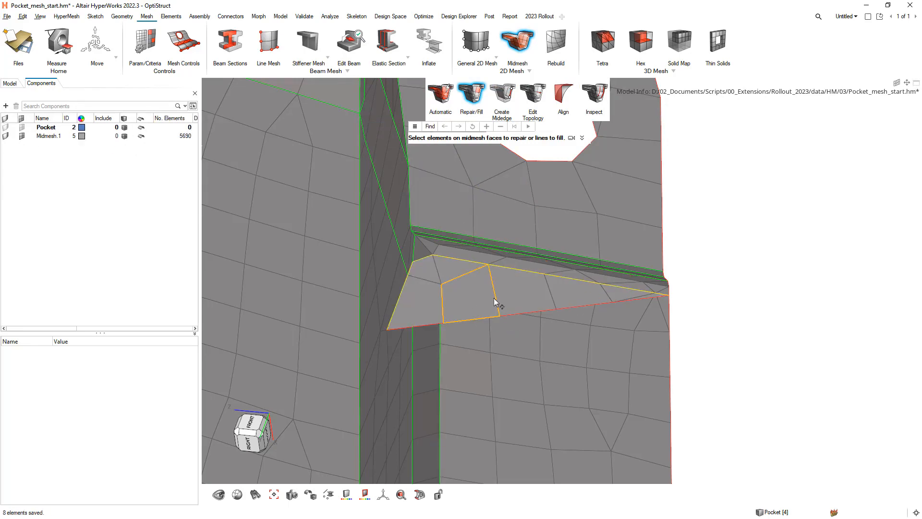
Step: Run Repair Face on the filled face together with the surrounding ramp, tab and flange faces
left_click_drag(438, 212, 702, 353)
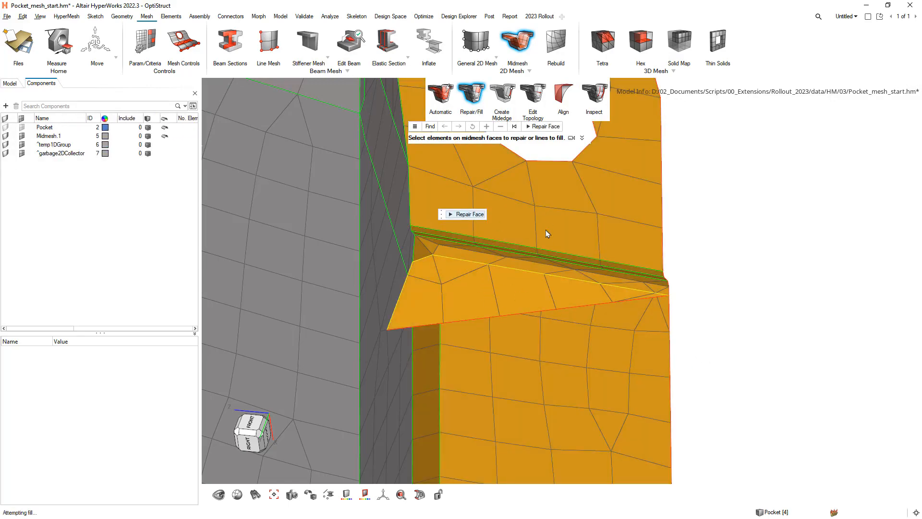
left_click(728, 315)
middle_click_drag(596, 268, 571, 355)
scroll(607, 240, "up", 1)
middle_click_drag(608, 240, 630, 230)
scroll(629, 231, "down", 4)
right_click_drag(699, 299, 663, 367)
scroll(662, 362, "down", 3)
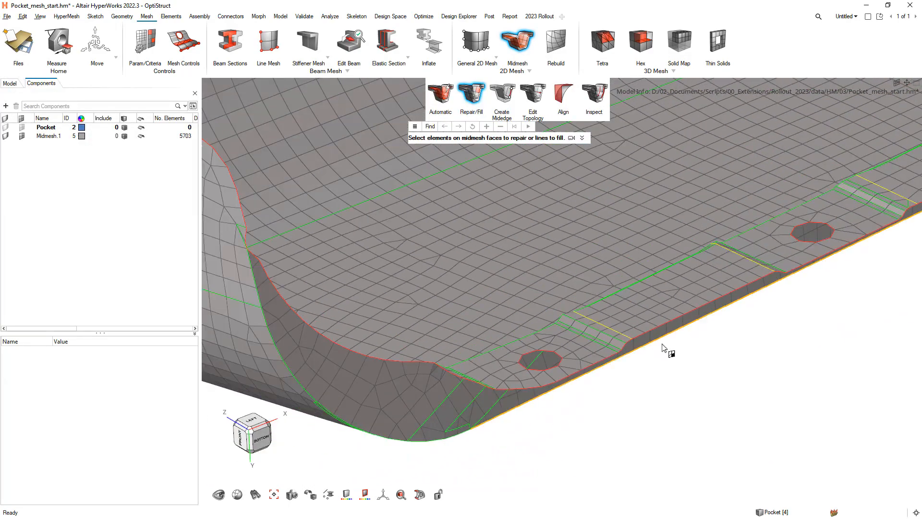
Step: Show the Pocket geometry over the midmesh at a rim clip and colour the model by topology
key("Escape")
middle_click_drag(696, 356, 660, 351)
right_click_drag(659, 349, 609, 494)
scroll(541, 117, "up", 5)
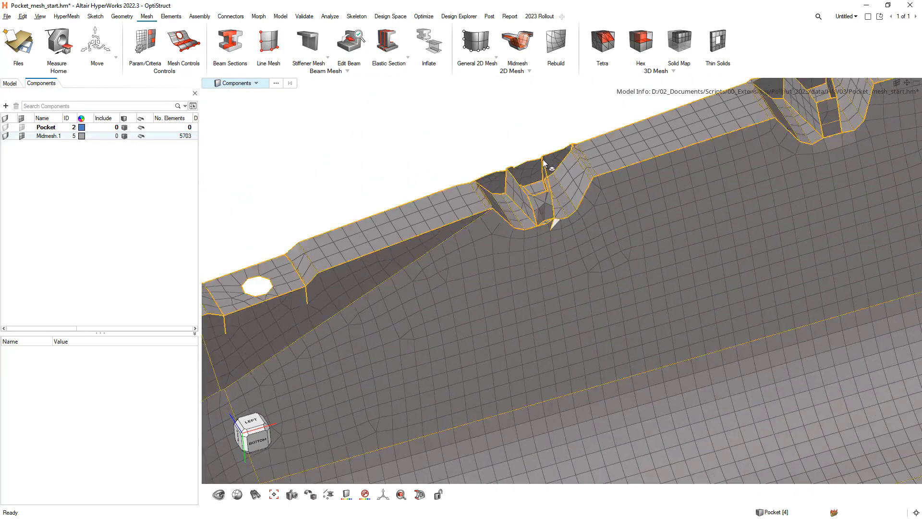
left_click(46, 127)
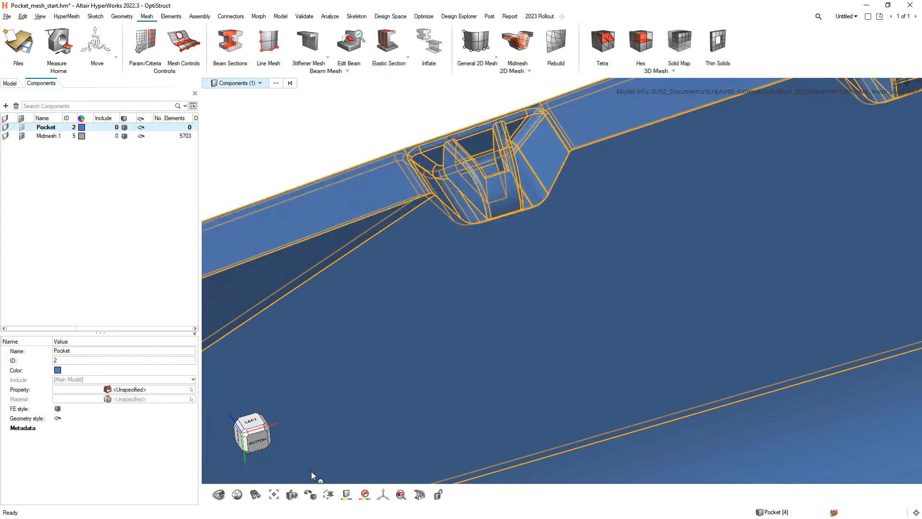
left_click(354, 495)
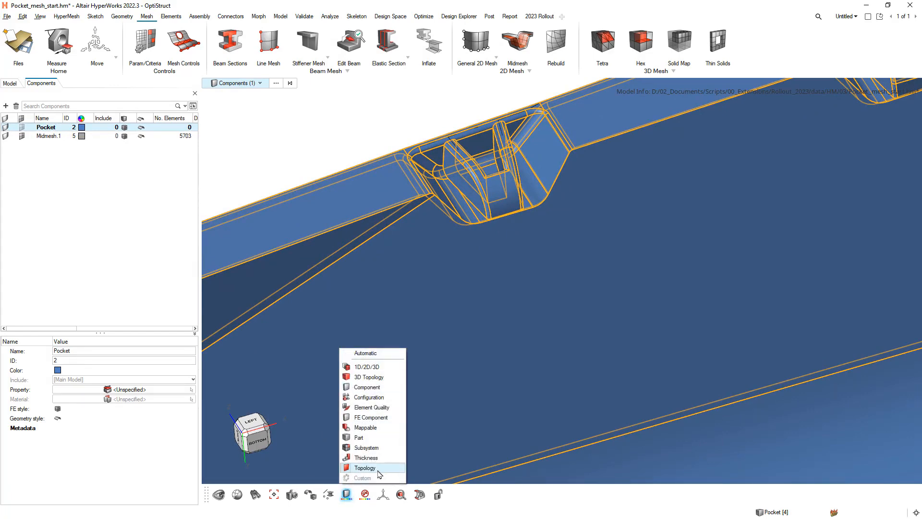
left_click(378, 470)
right_click_drag(337, 128, 380, 147)
left_click(383, 128)
Step: Align the midmesh elements of the rim clip's inner end wall, including the sliver element, using the wall's two opposite Pocket surfaces as Guide A and Guide B
right_click(372, 139, "ctrl")
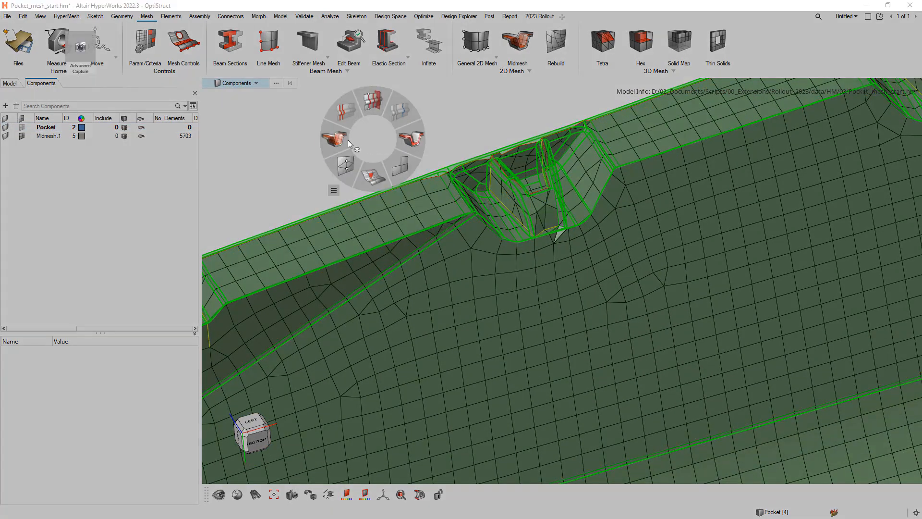
left_click(348, 140)
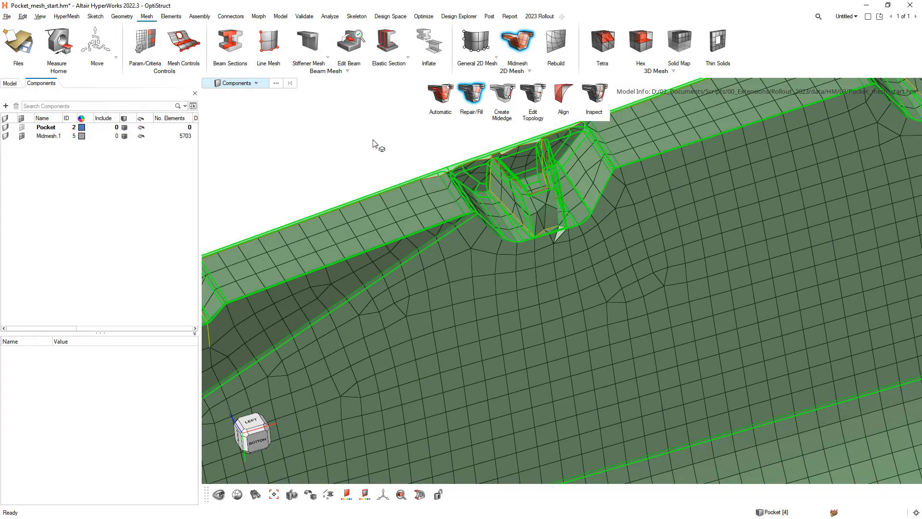
left_click(563, 95)
scroll(546, 222, "up", 5)
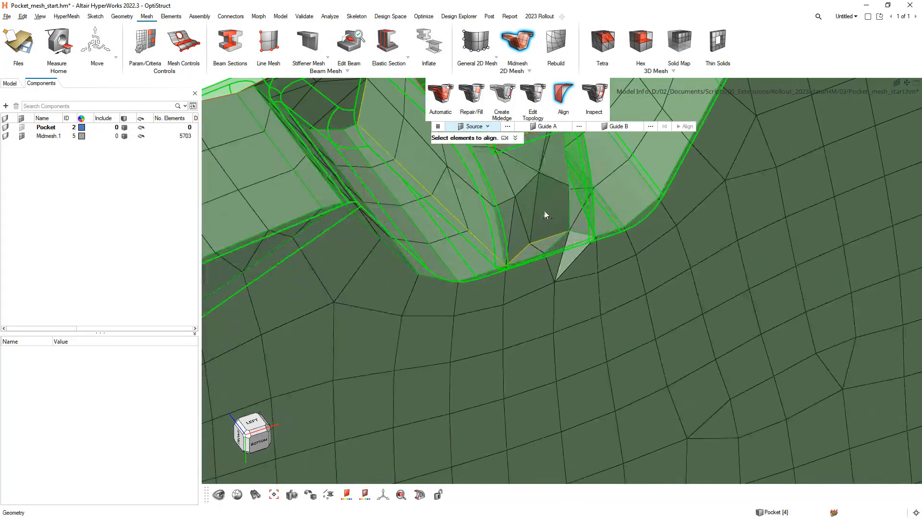
left_click(547, 197)
scroll(542, 267, "up", 4)
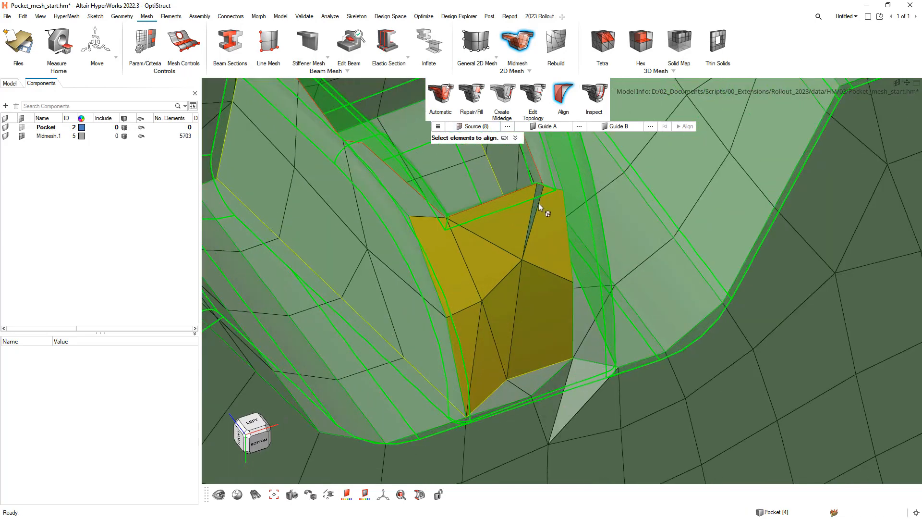
left_click(536, 207)
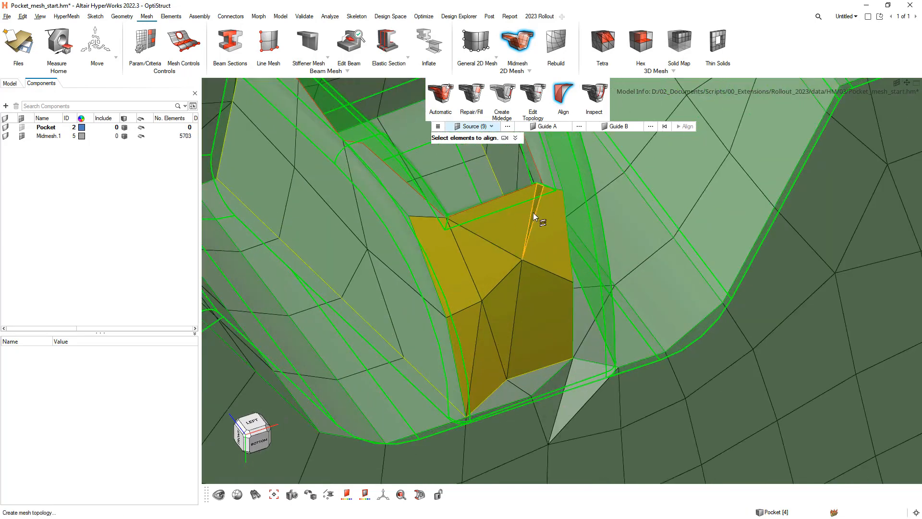
left_click(537, 130)
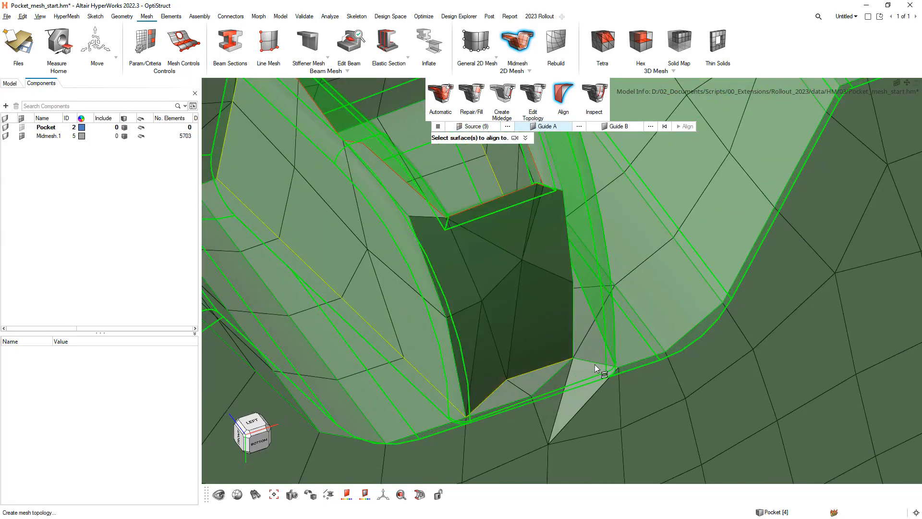
left_click(592, 355)
left_click(623, 127)
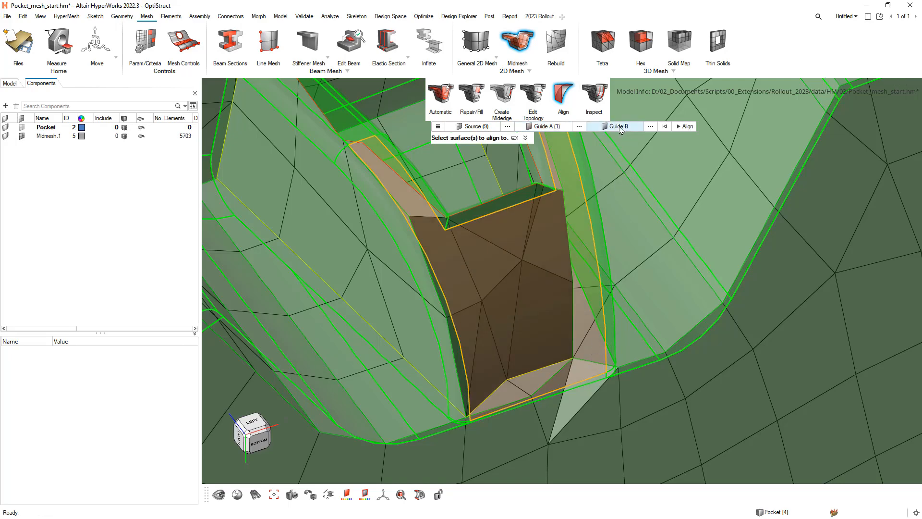
middle_click_drag(497, 330, 519, 388)
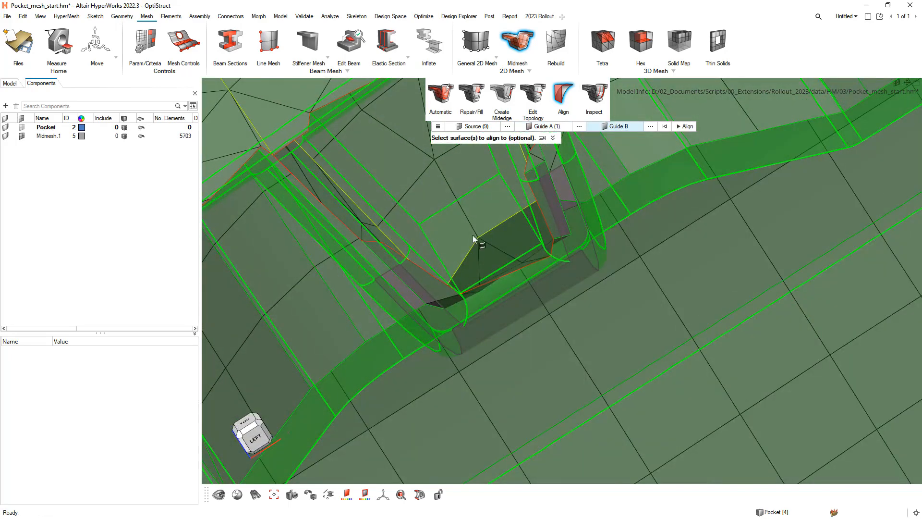
left_click(475, 209)
left_click(685, 127)
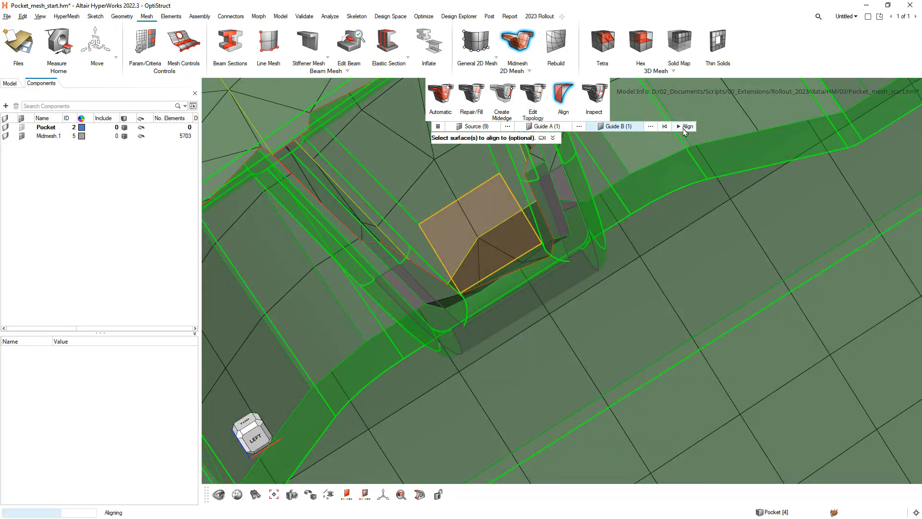
middle_click_drag(527, 295, 548, 331)
scroll(548, 324, "up", 3)
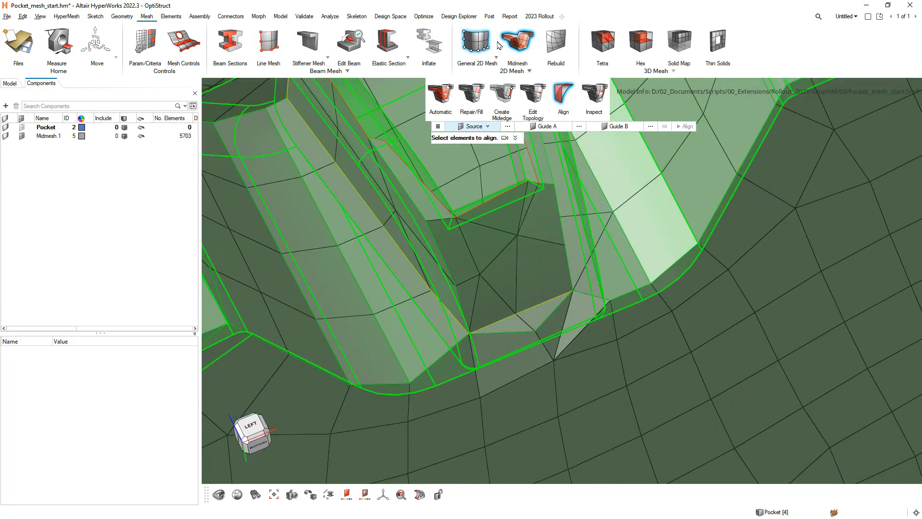
left_click(122, 16)
left_click(614, 41)
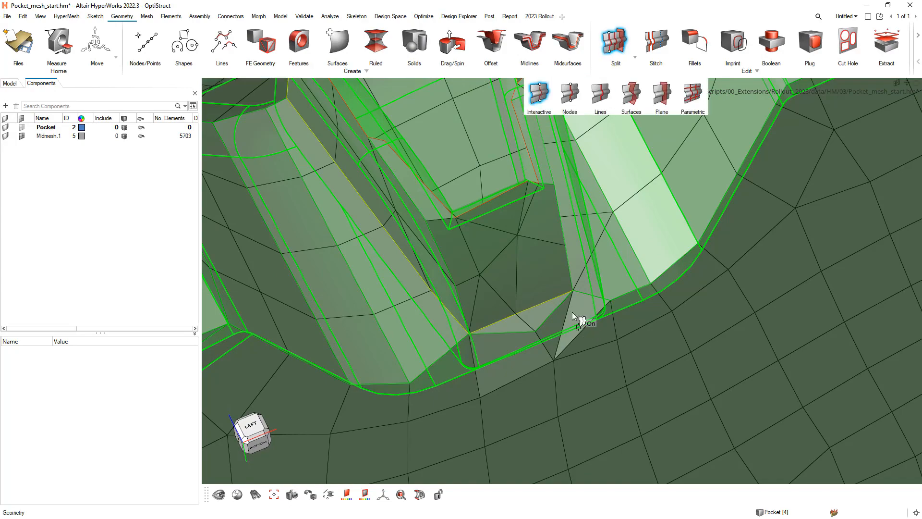
middle_click_drag(539, 332, 550, 312)
scroll(552, 223, "up", 3)
right_click_drag(553, 223, 554, 287)
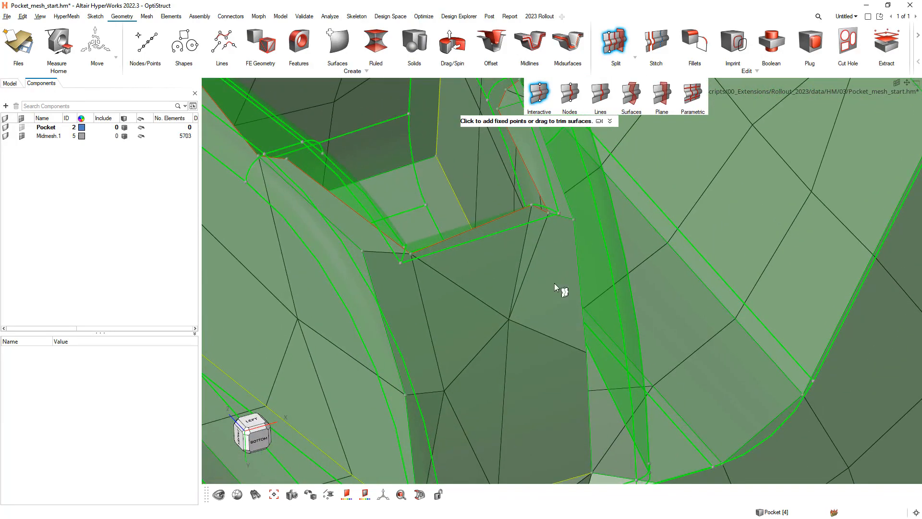
scroll(532, 289, "down", 2)
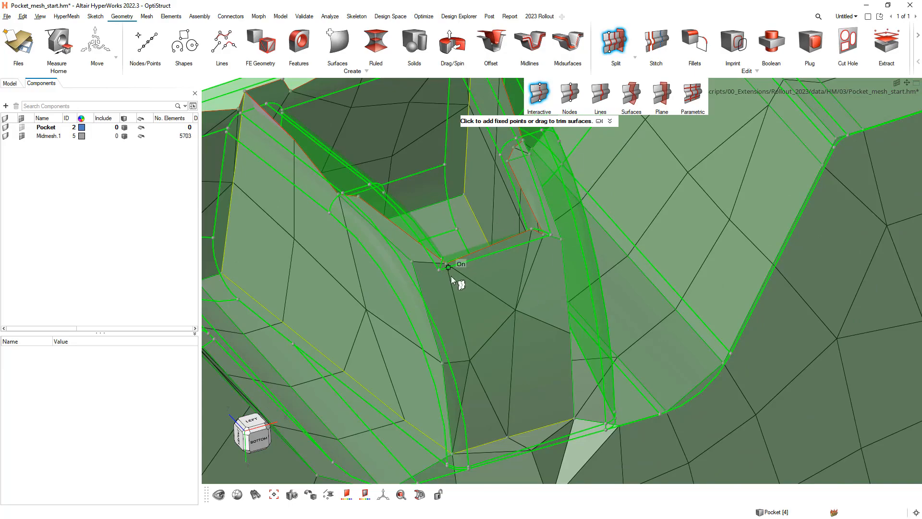
mouse_move(452, 278)
middle_mouse_down()
mouse_move(497, 298)
mouse_move(459, 290)
middle_mouse_up()
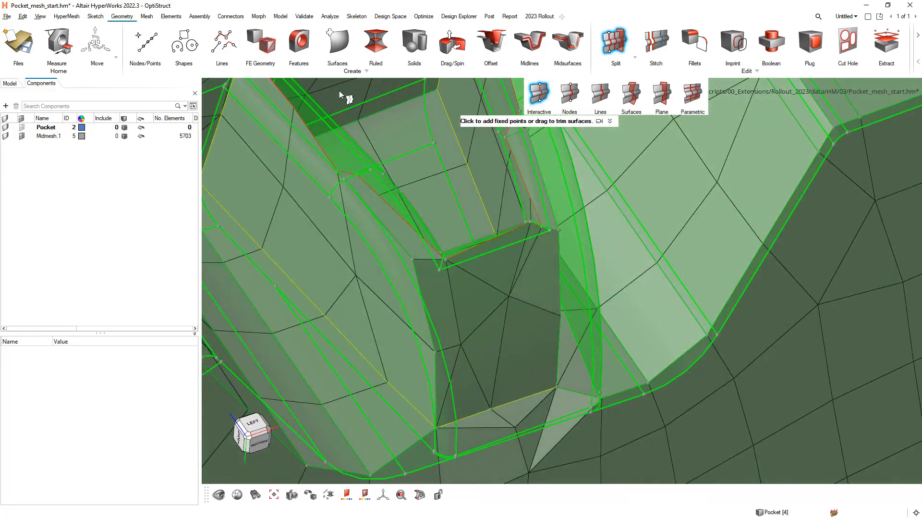
Step: Run Midmesh Repair Face on the large side wall face together with the small sloped faces at the foot of the clip
left_click(547, 186, "ctrl+shift")
left_click(505, 187)
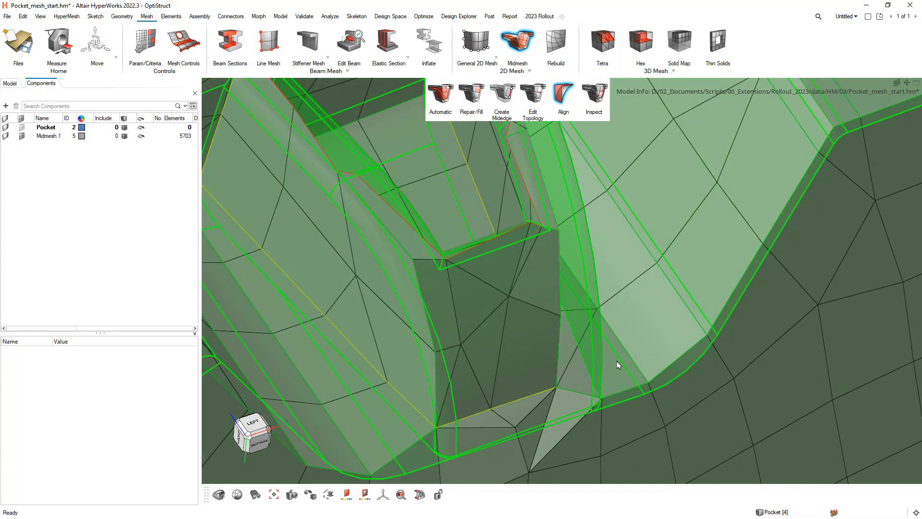
right_click_drag(631, 304, 625, 289)
left_click(474, 110)
scroll(543, 230, "down", 2)
right_click_drag(591, 351, 608, 221)
left_click(574, 319)
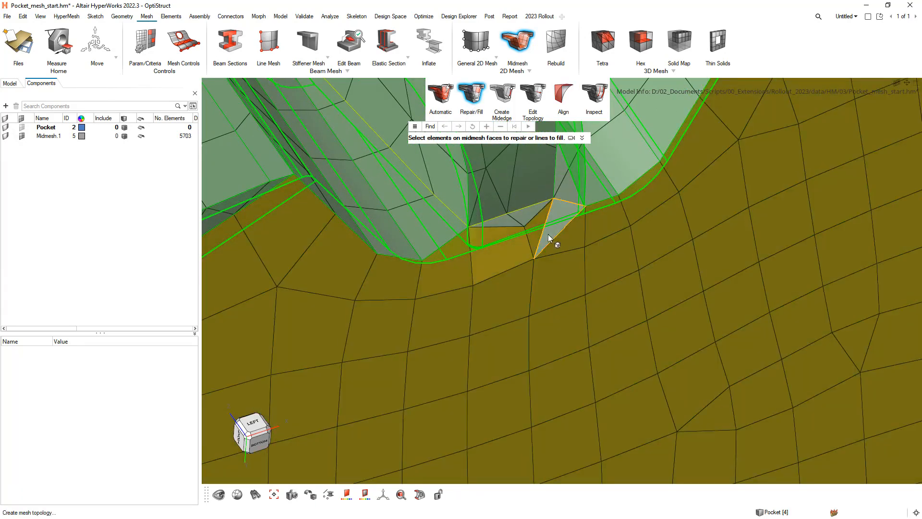
left_click(507, 223)
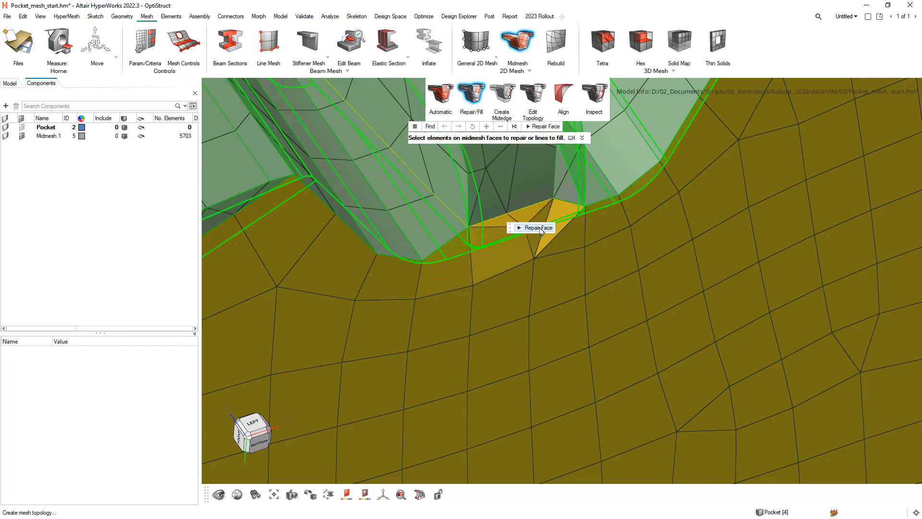
scroll(581, 300, "down", 5)
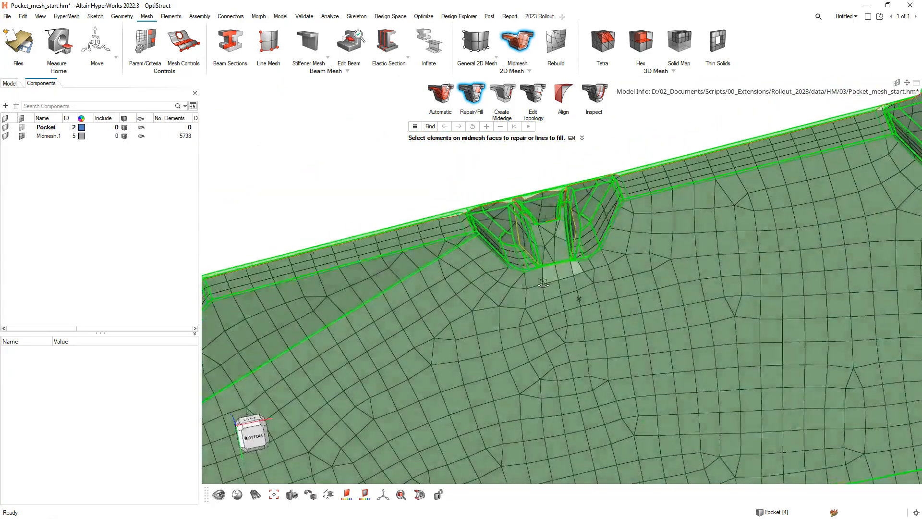
Step: Use Edit Topology to imprint the outer arc line around the hole of the corner bracket onto the midmesh
middle_click_drag(543, 283, 580, 297)
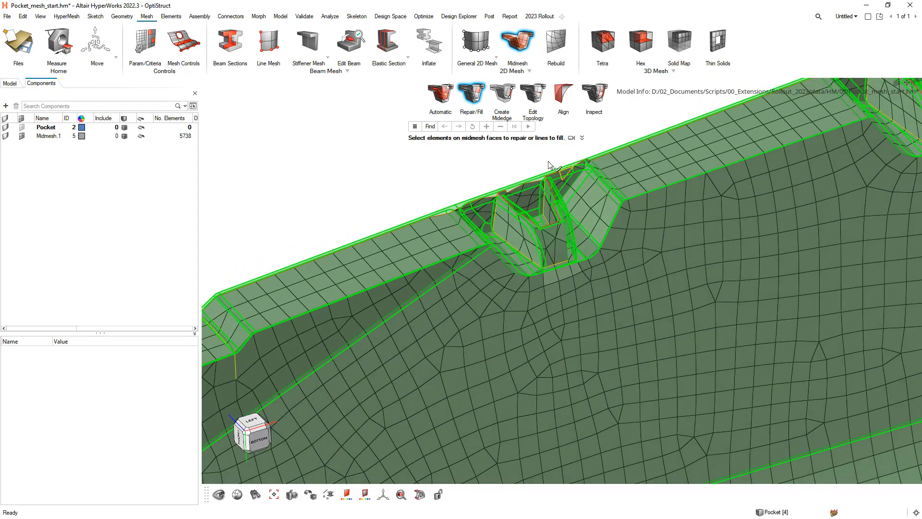
scroll(549, 287, "down", 3)
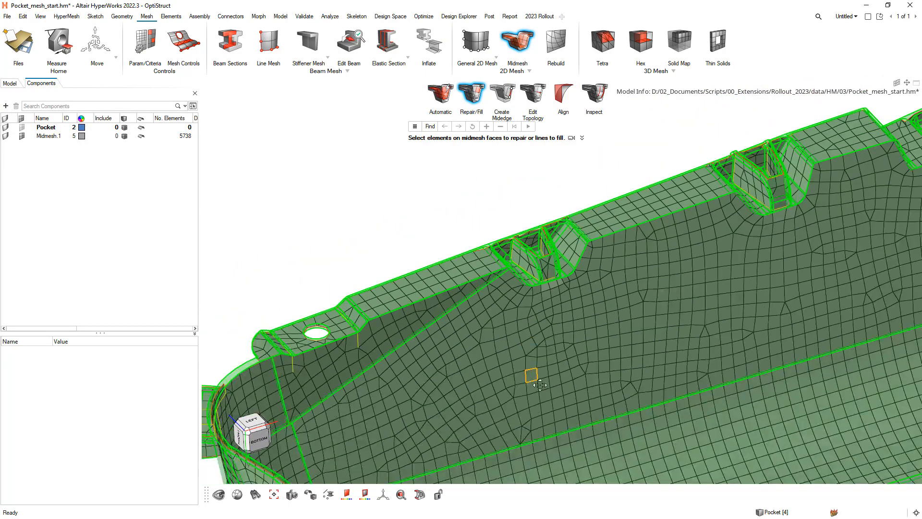
right_click_drag(531, 375, 612, 286)
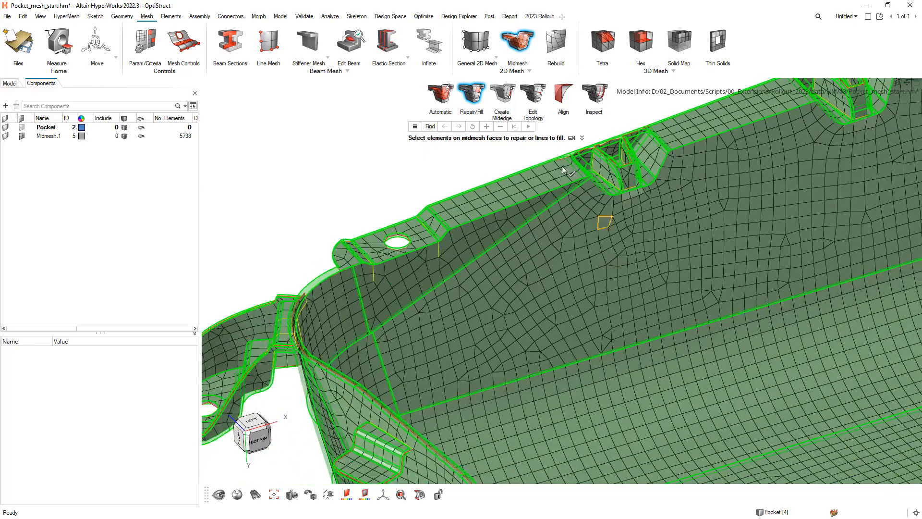
left_click(533, 94)
right_click_drag(549, 347, 795, 246)
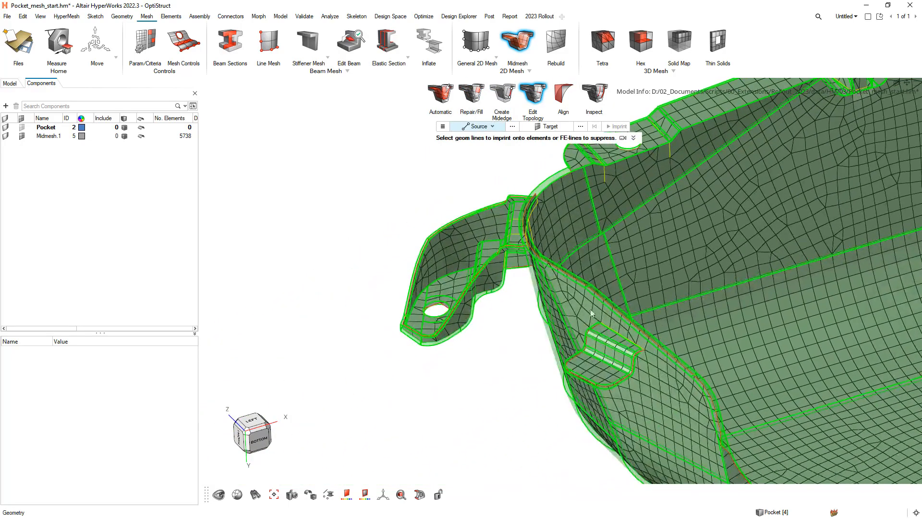
middle_click_drag(436, 317, 446, 284)
scroll(434, 292, "up", 4)
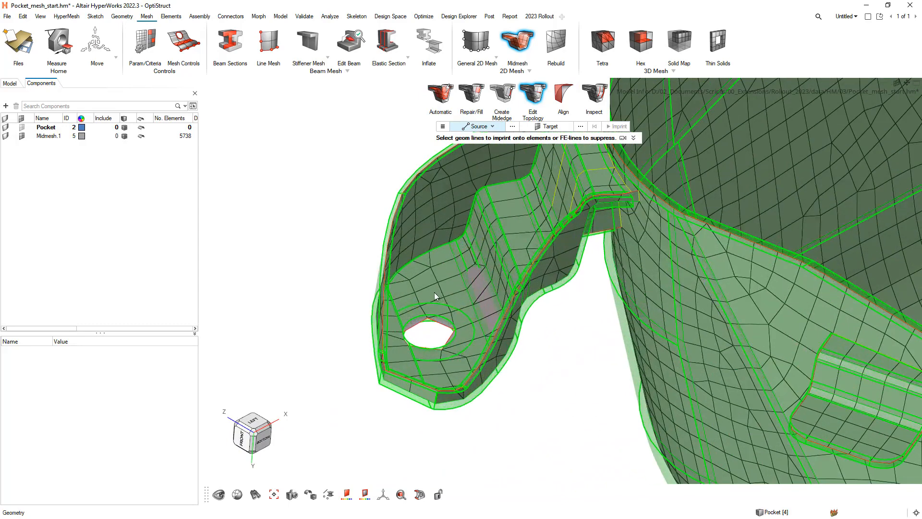
scroll(434, 292, "up", 3)
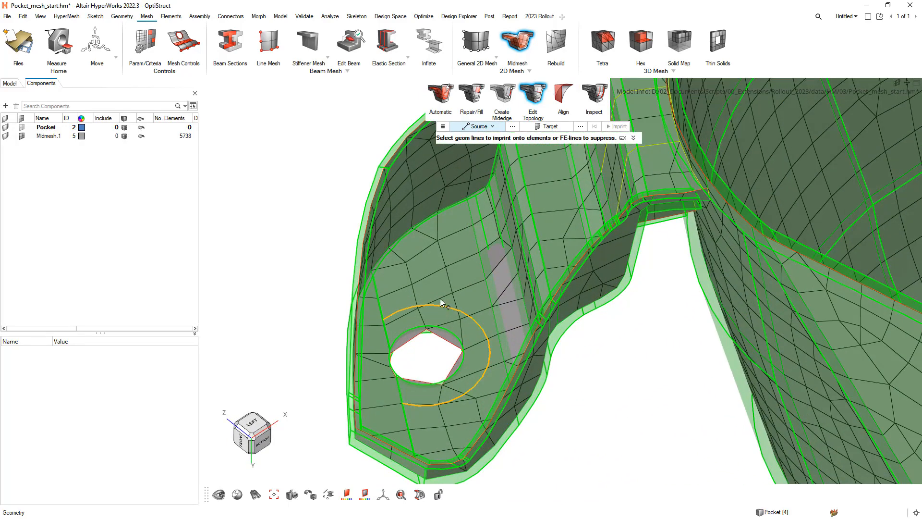
right_click_drag(465, 303, 496, 285)
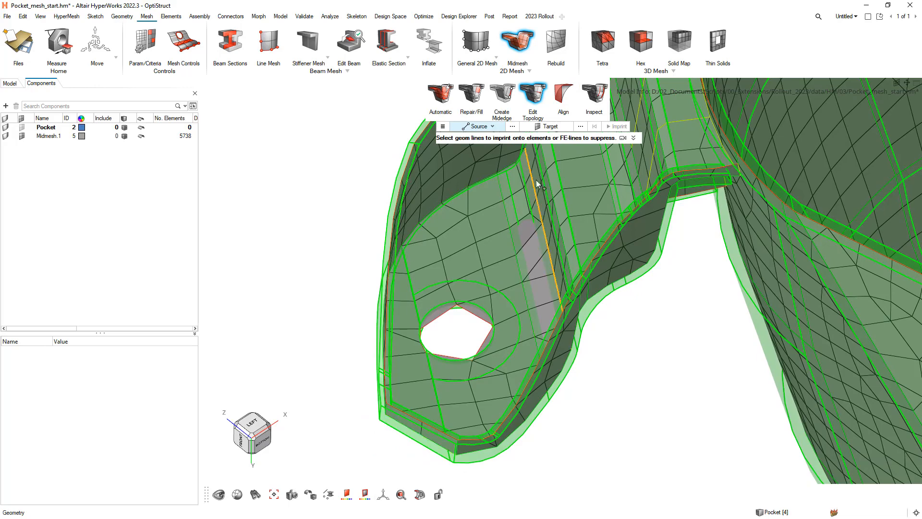
left_click(471, 285)
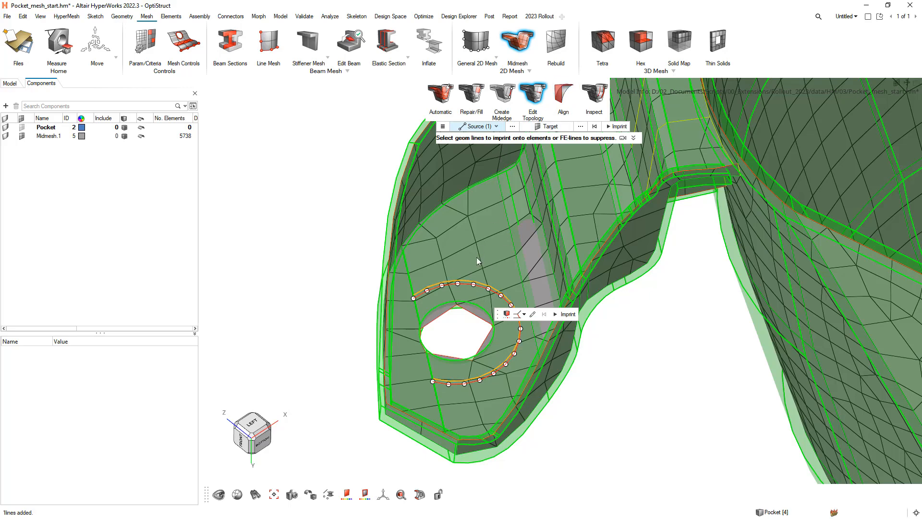
left_click(564, 314)
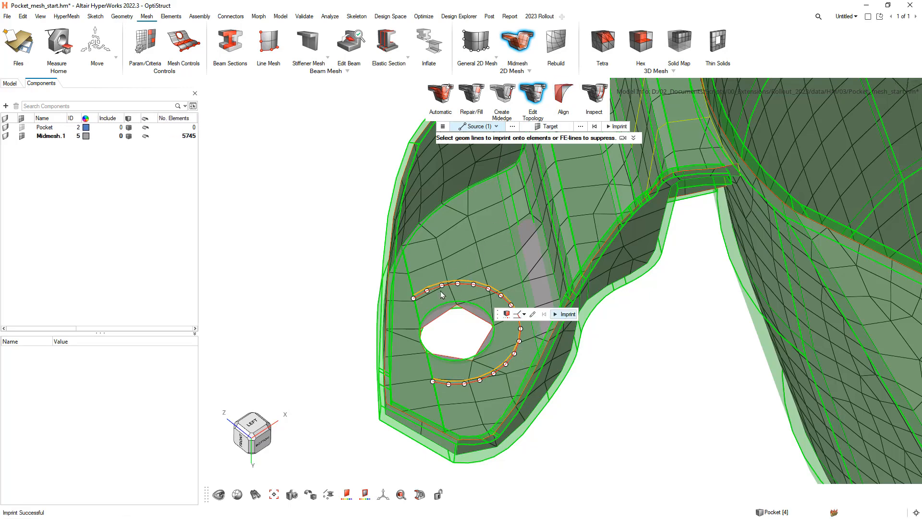
middle_click_drag(513, 356, 506, 328)
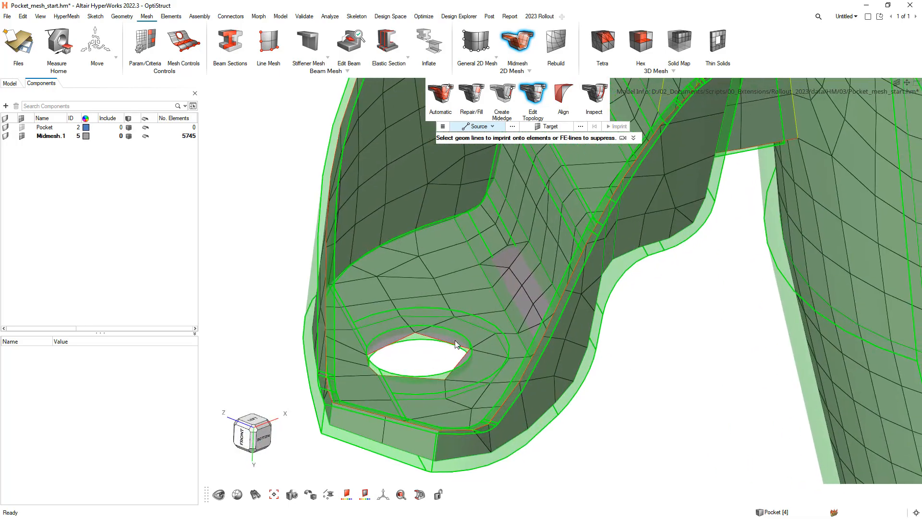
key("Escape")
Step: Start Midmesh Inspect and choose the Pocket solid as the source geometry
middle_click_drag(469, 308, 506, 300)
scroll(505, 301, "down", 3)
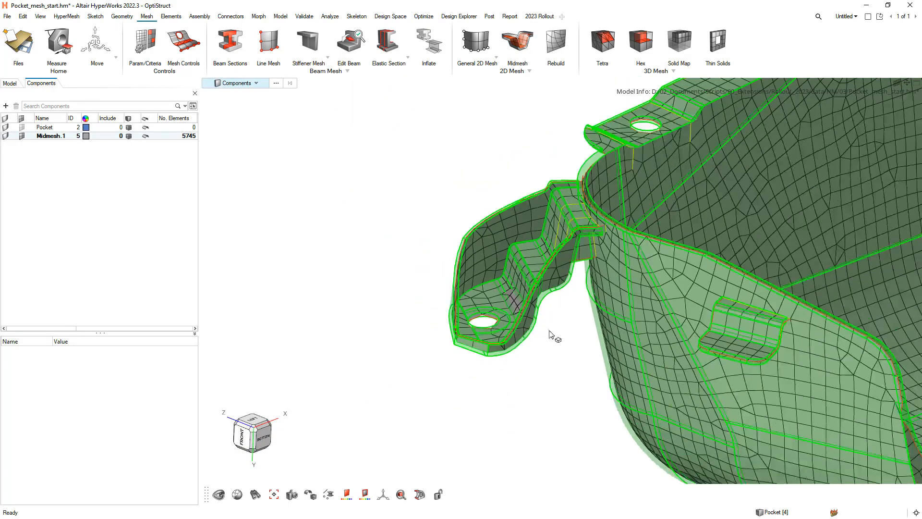
right_click_drag(552, 335, 404, 302)
scroll(444, 330, "down", 2)
right_click_drag(446, 343, 373, 331)
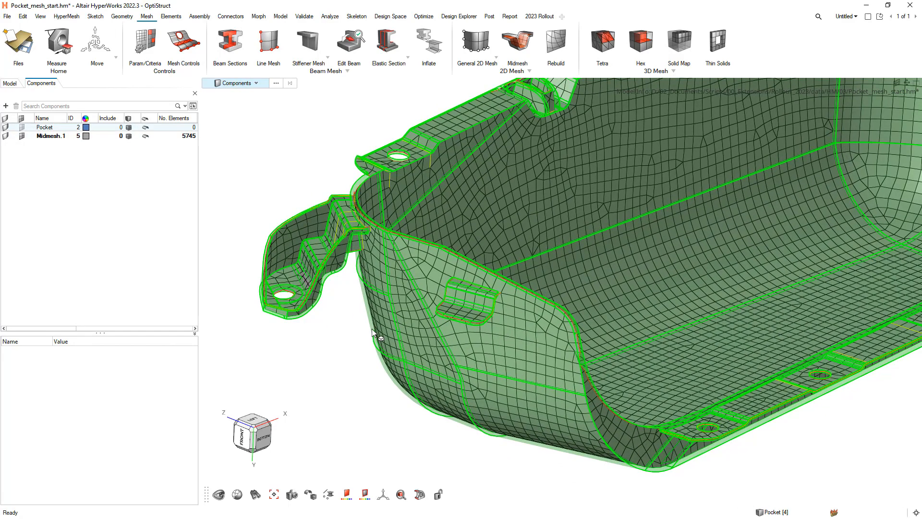
scroll(515, 210, "down", 3)
right_click_drag(514, 210, 447, 247)
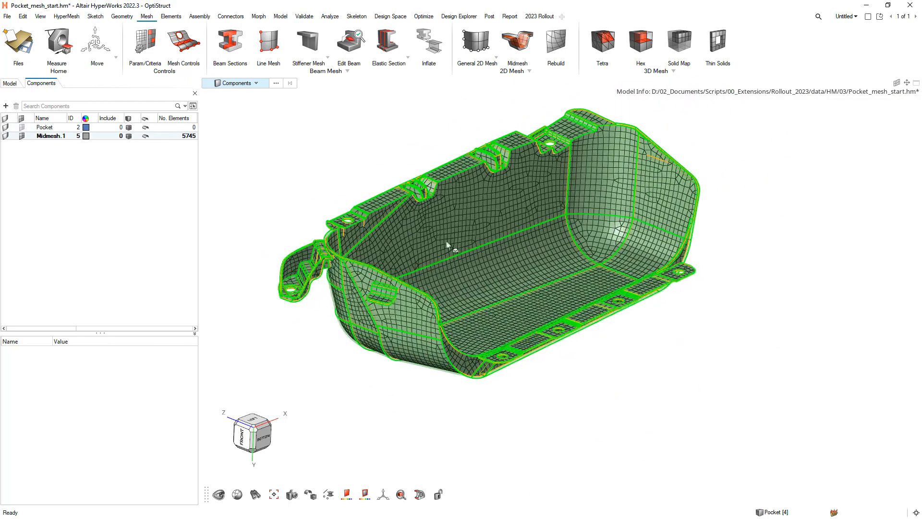
right_click(419, 144, "alt")
left_click(383, 144)
left_click(596, 100)
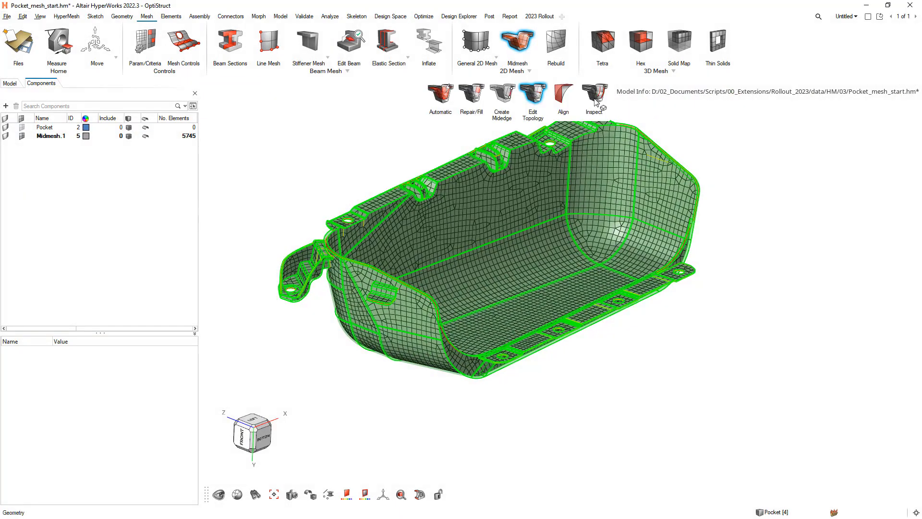
scroll(363, 210, "up", 5)
left_click(353, 214)
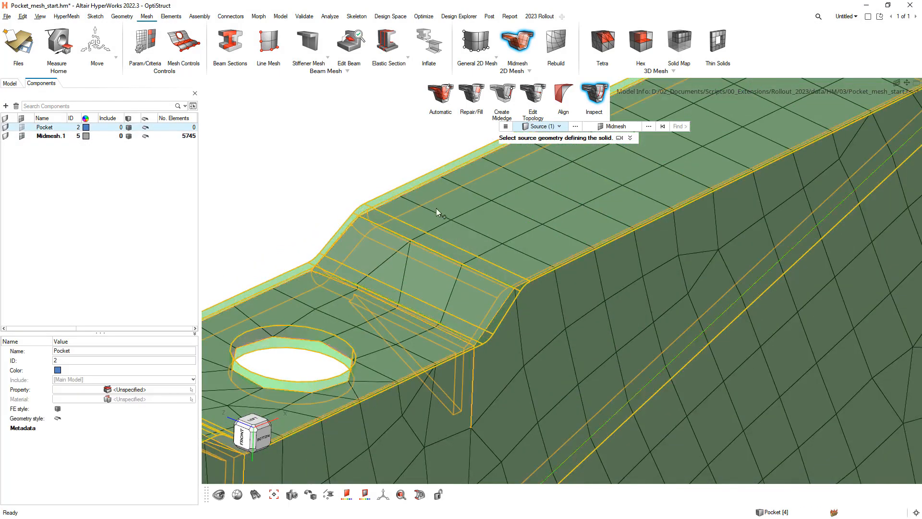
Step: Select all elements of the Midmesh.1 component as the midmesh and find its problems against the Pocket solid
scroll(440, 210, "down", 4)
left_click(628, 129)
right_click_drag(424, 175, 442, 163)
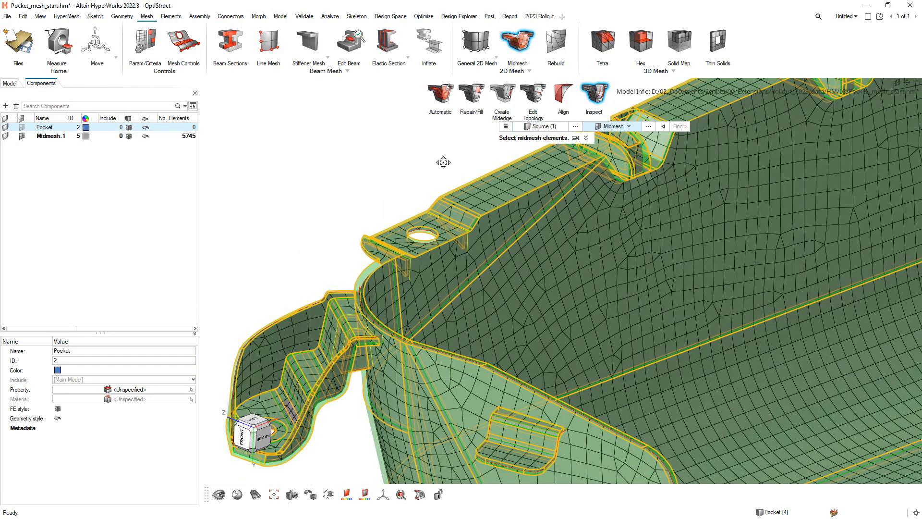
left_click(649, 126)
left_click(553, 183)
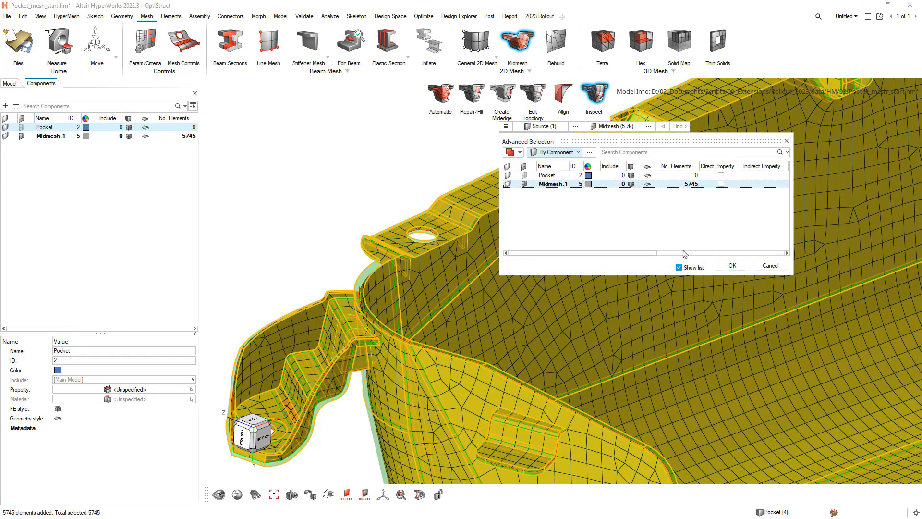
left_click(731, 265)
left_click(685, 126)
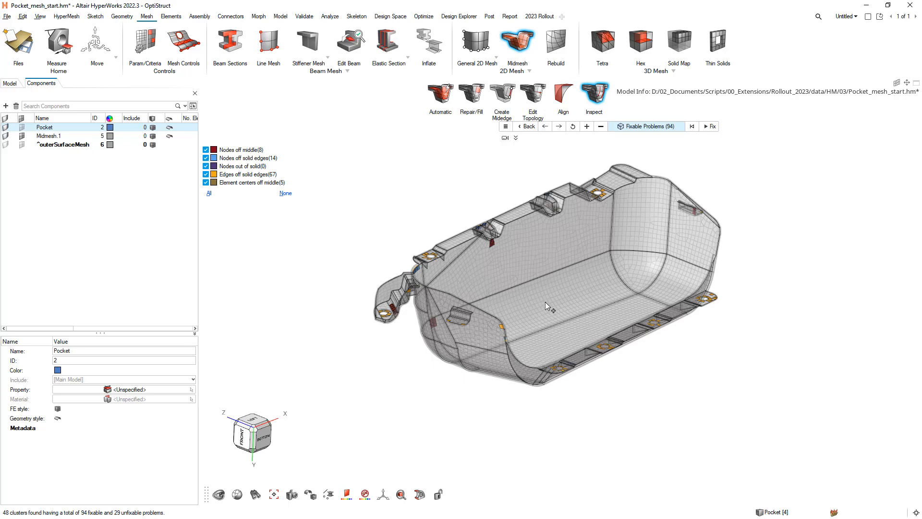
Step: Isolate the Nodes off middle problems and fix them, two individually on the inner wall and the rest all together
middle_click_drag(546, 303, 442, 297)
left_click(291, 149)
scroll(443, 292, "up", 5)
scroll(456, 292, "up", 5)
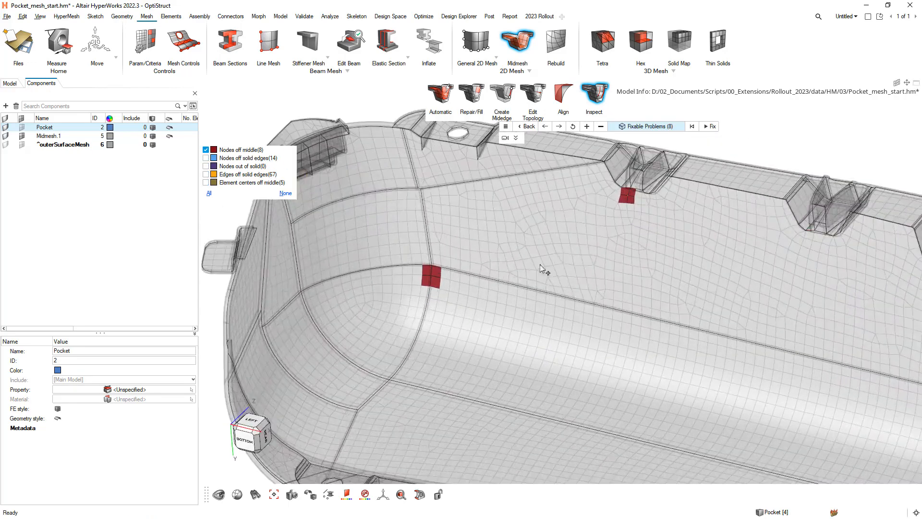
left_click(428, 257)
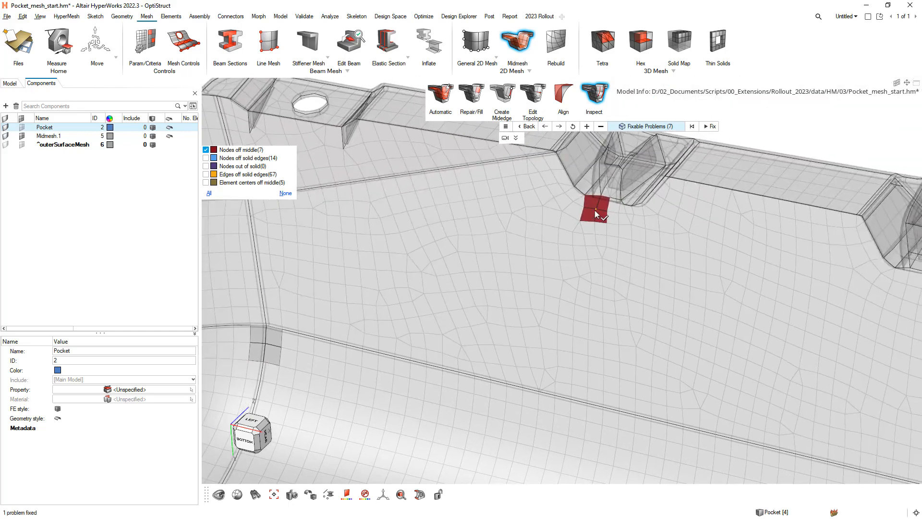
left_click(596, 215)
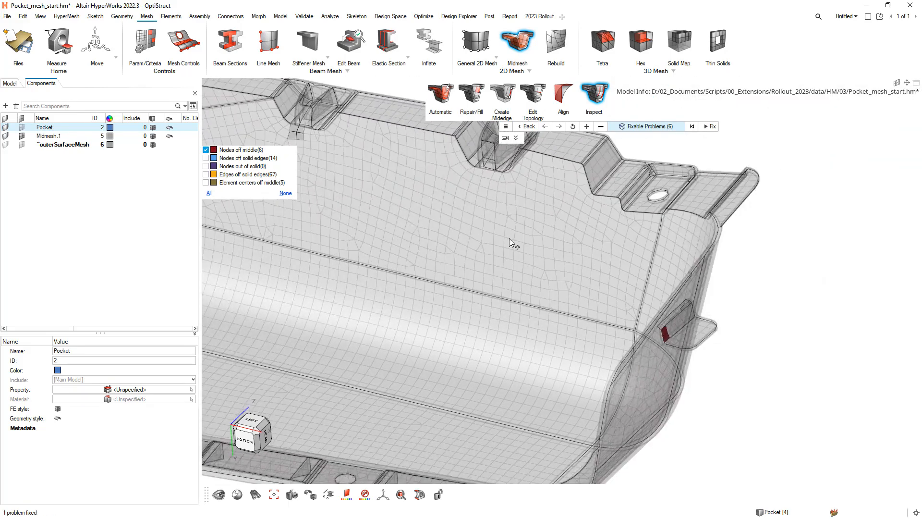
left_click(711, 128)
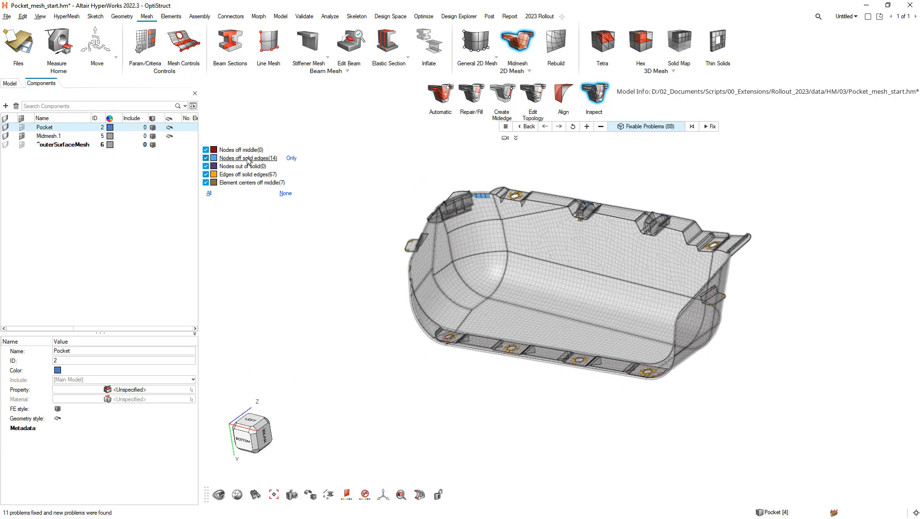
Step: Isolate the Nodes off solid edges problems and fix those on the rim clip's ribs and upper edge one by one
left_click(291, 158)
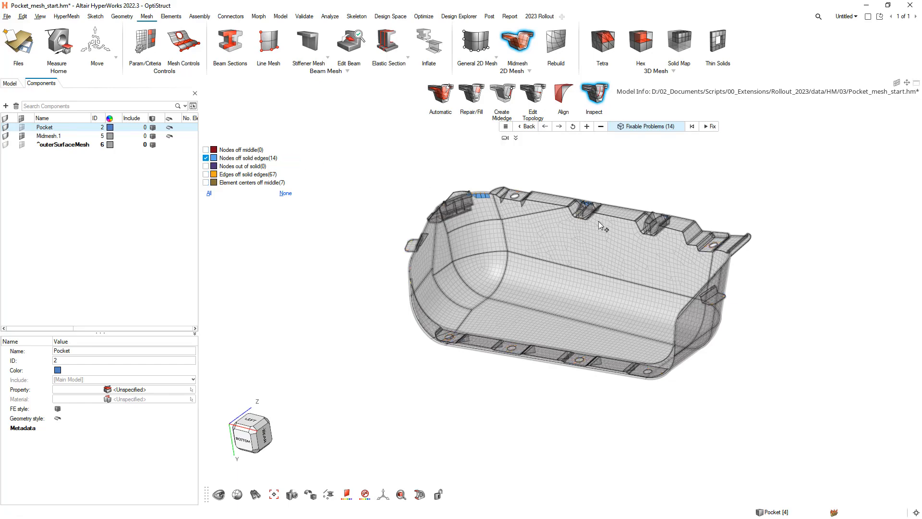
middle_click_drag(493, 209, 464, 177)
scroll(483, 189, "up", 3)
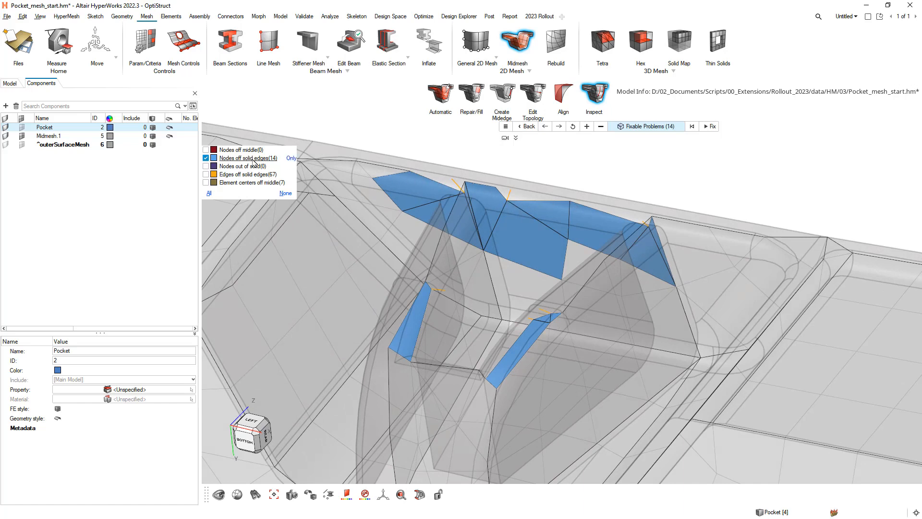
left_click(462, 191)
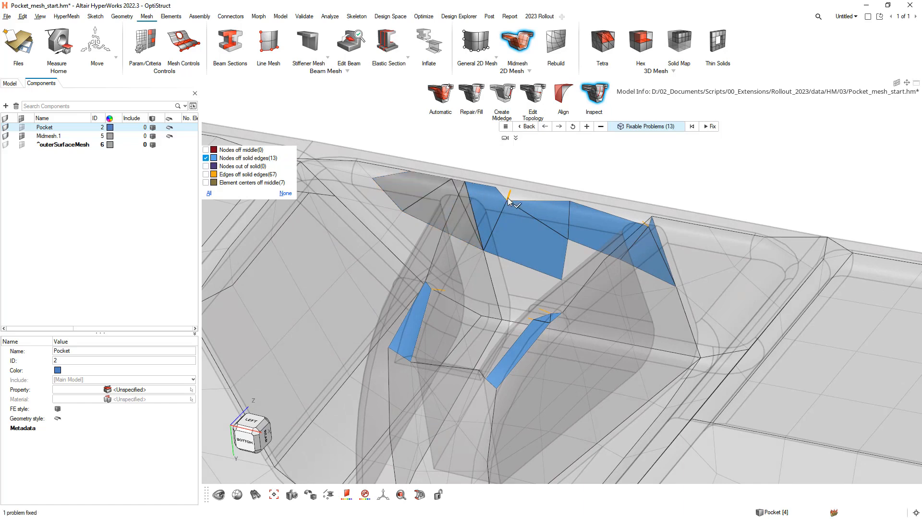
left_click(509, 201)
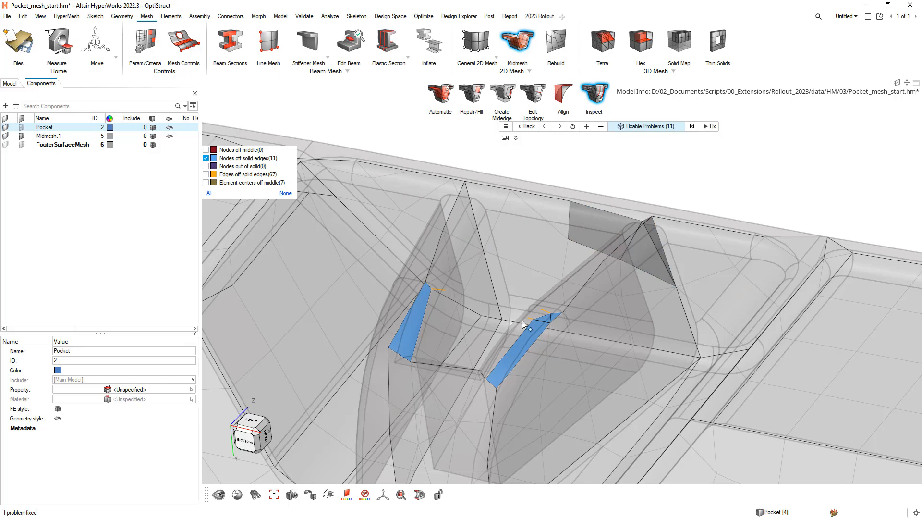
left_click(539, 324)
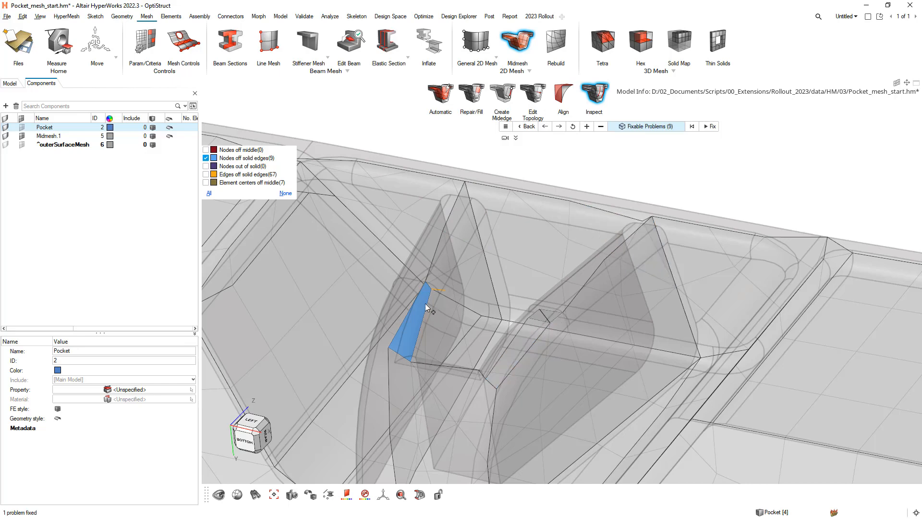
left_click(436, 293)
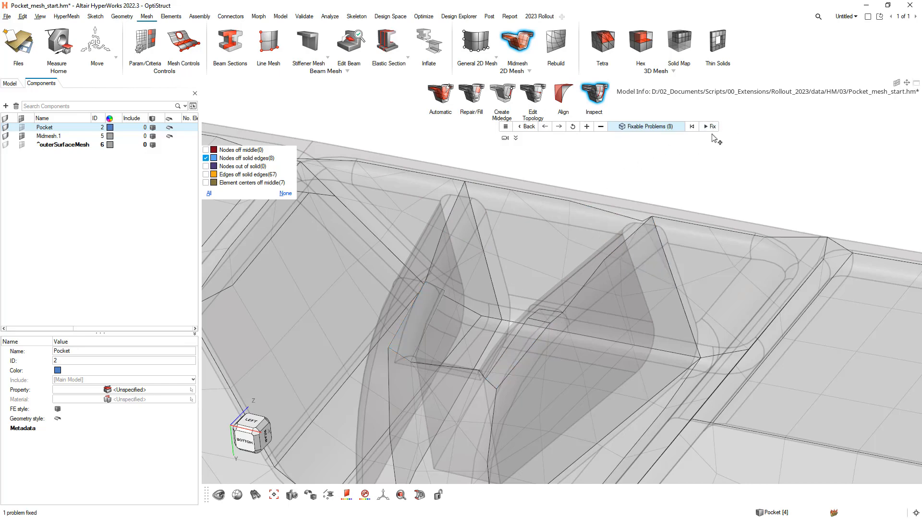
scroll(702, 216, "down", 8)
right_click_drag(687, 249, 662, 216)
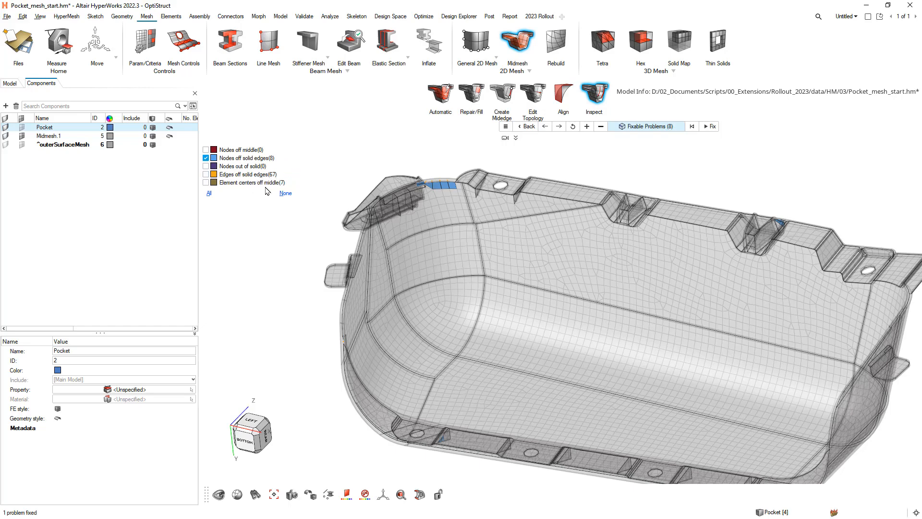
Step: Isolate the Edges off solid edges problems, examine them around the flange holes and tabs, and close the midmesh inspection
left_click(291, 174)
scroll(531, 370, "up", 5)
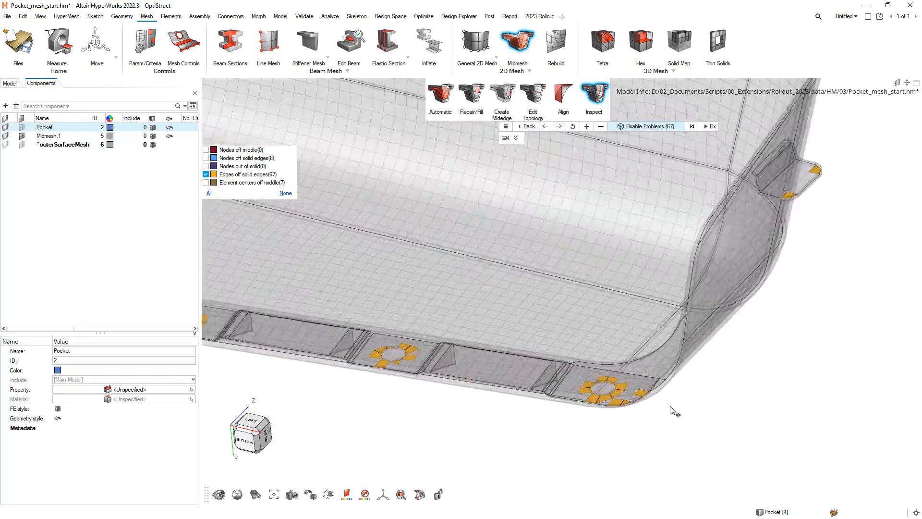
scroll(578, 396, "down", 3)
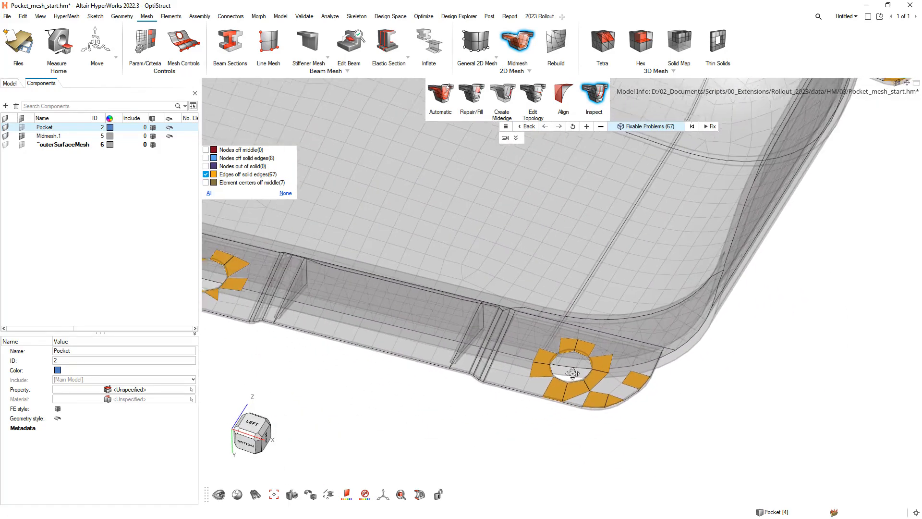
right_click_drag(580, 382, 368, 436)
right_click_drag(519, 315, 472, 465)
scroll(607, 401, "down", 6)
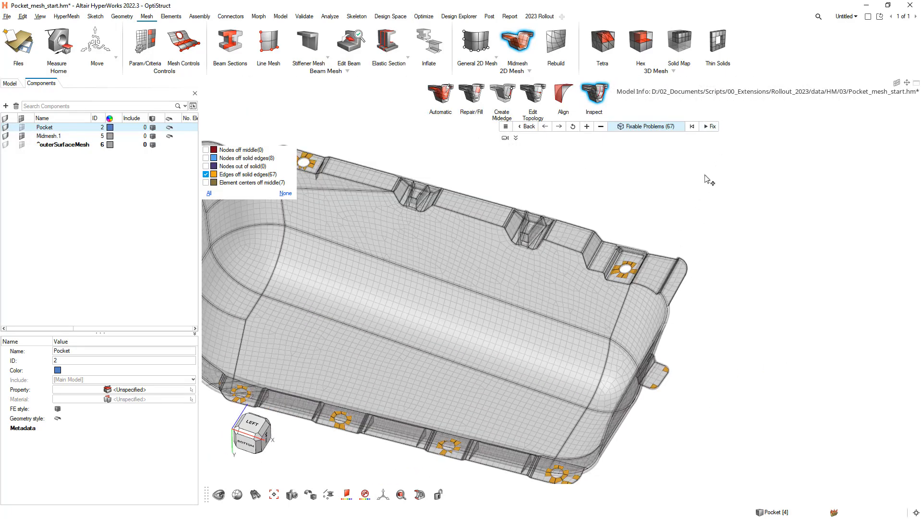
middle_click_drag(471, 258, 507, 278)
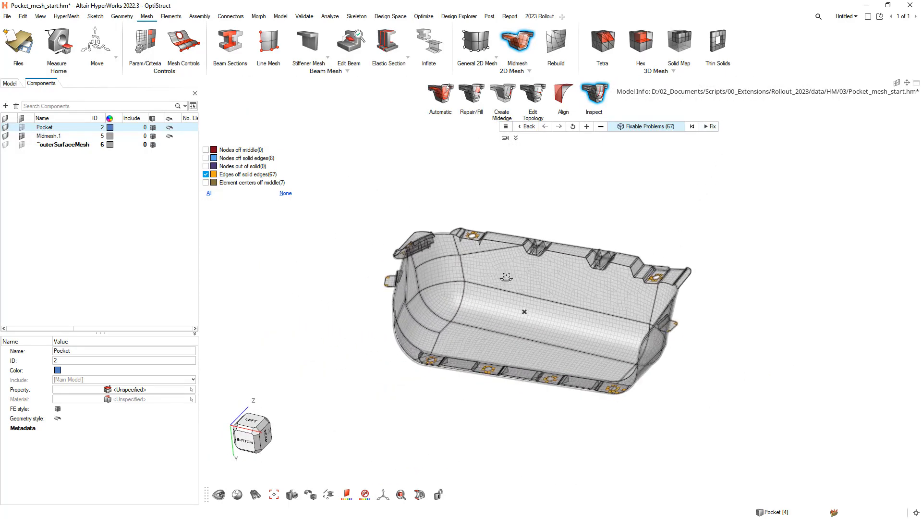
key("Escape")
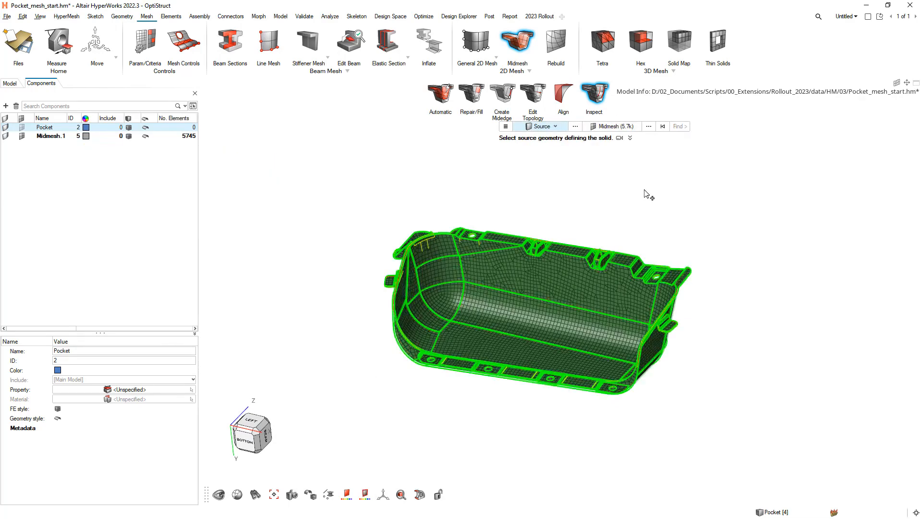
key("Escape")
mouse_move(732, 227)
right_mouse_down()
mouse_move(711, 211)
mouse_move(627, 204)
right_mouse_up()
key("Escape")
Step: Hide the Pocket geometry to examine the midmesh on its own, and restore the geometry display
key("m")
key("m")
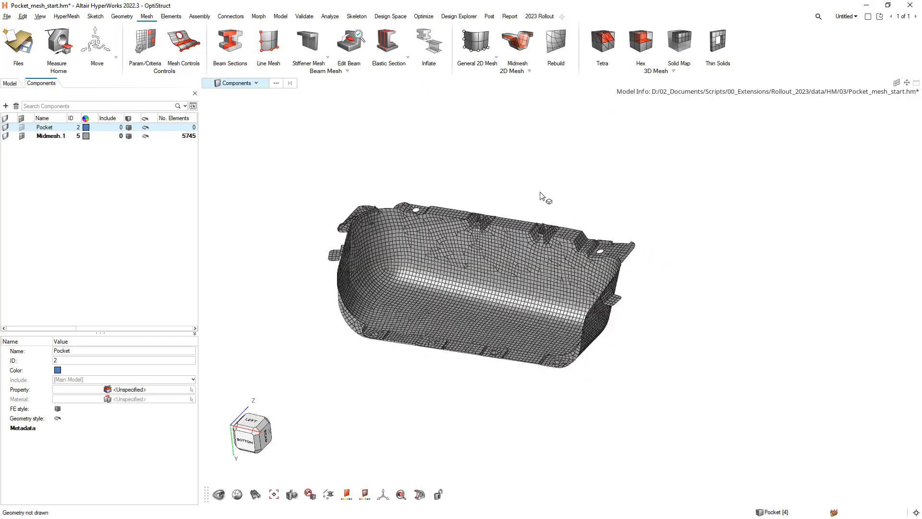
right_click_drag(546, 188, 576, 182)
scroll(436, 323, "up", 3)
mouse_move(436, 323)
middle_mouse_down()
mouse_move(478, 343)
mouse_move(446, 314)
mouse_move(513, 274)
middle_mouse_up()
key("m")
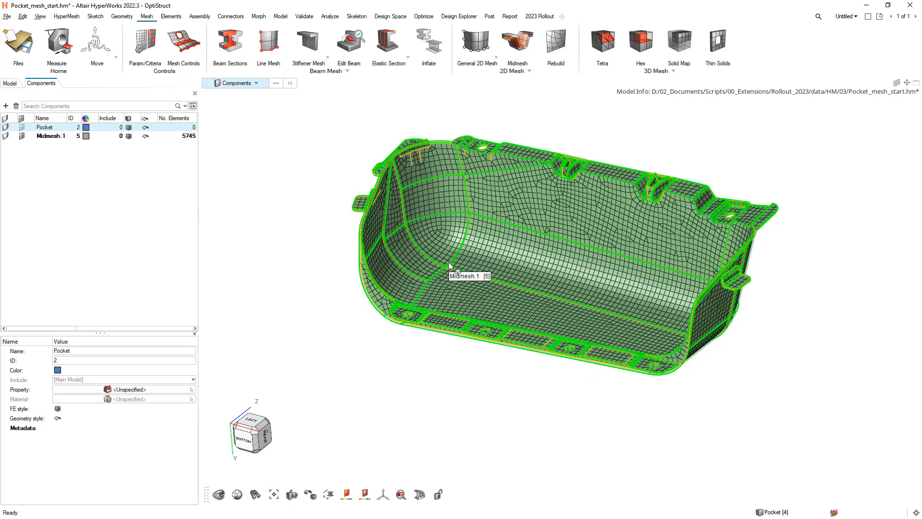
Step: Start Map Thickness with the Pocket solid as source and all Midmesh.1 elements as target
left_click(170, 17)
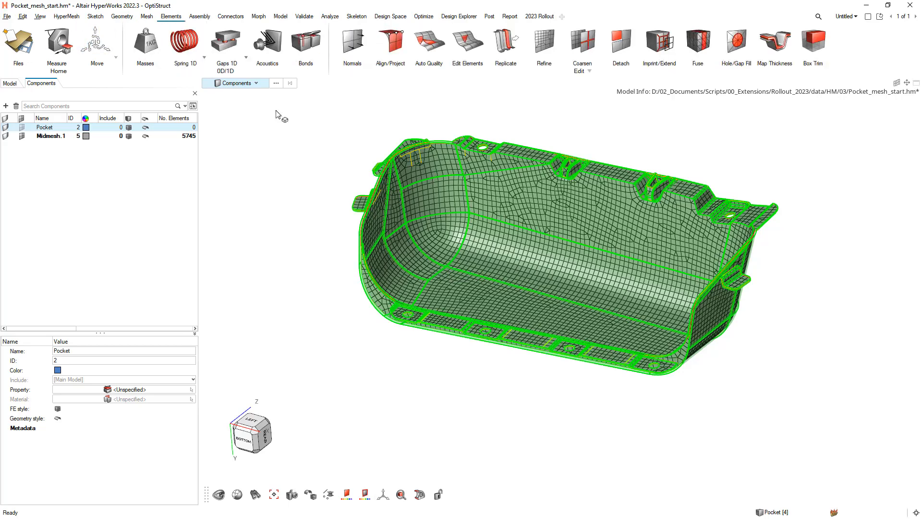
right_click_drag(644, 124, 576, 147, "ctrl")
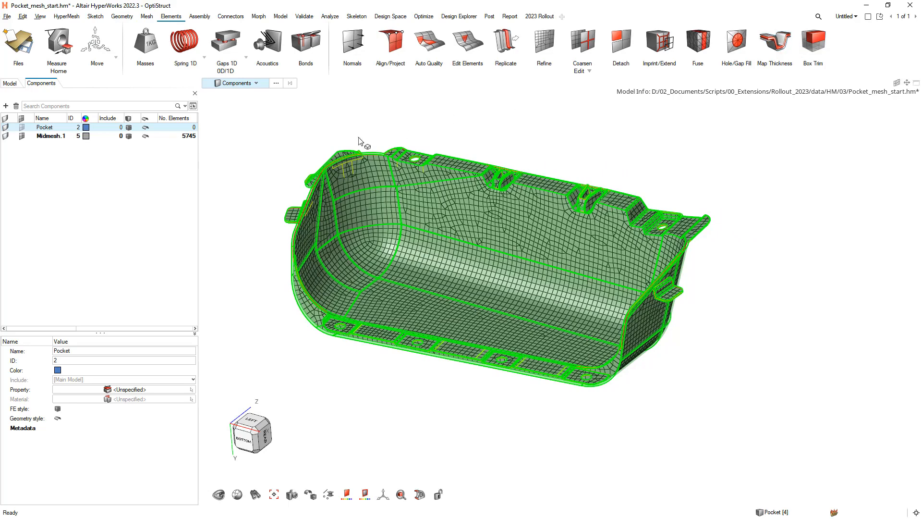
left_click(775, 41)
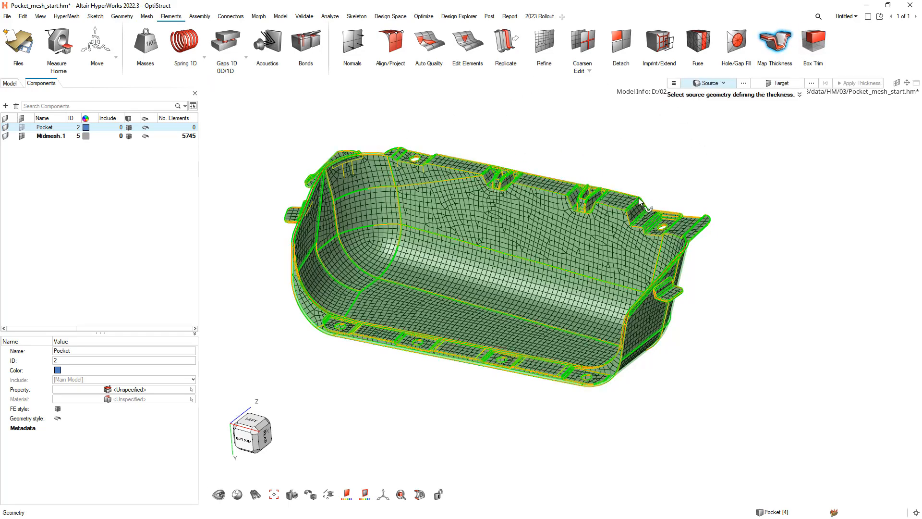
scroll(647, 202, "up", 5)
scroll(648, 200, "up", 2)
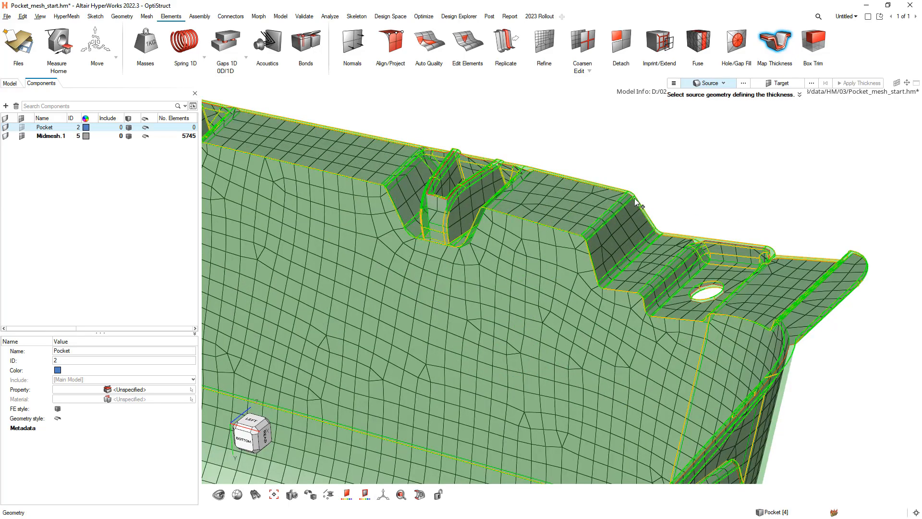
left_click(634, 198)
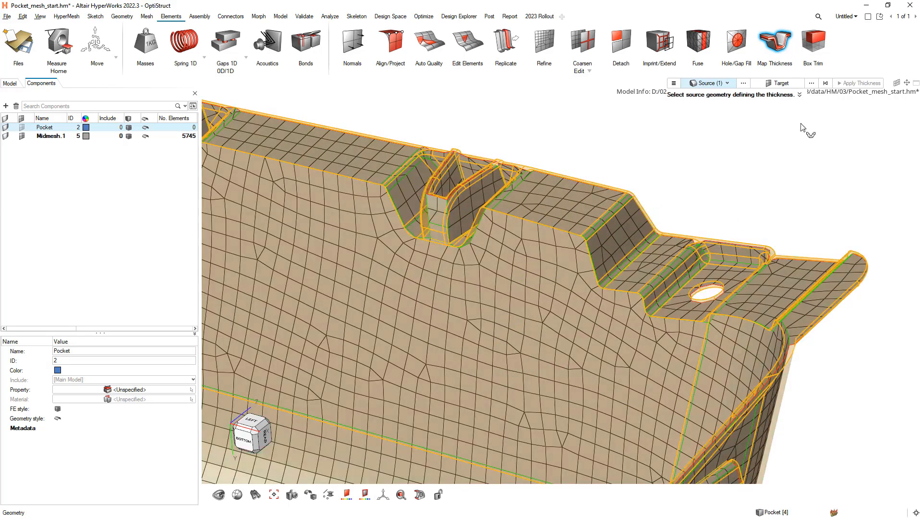
left_click(792, 83)
key("space")
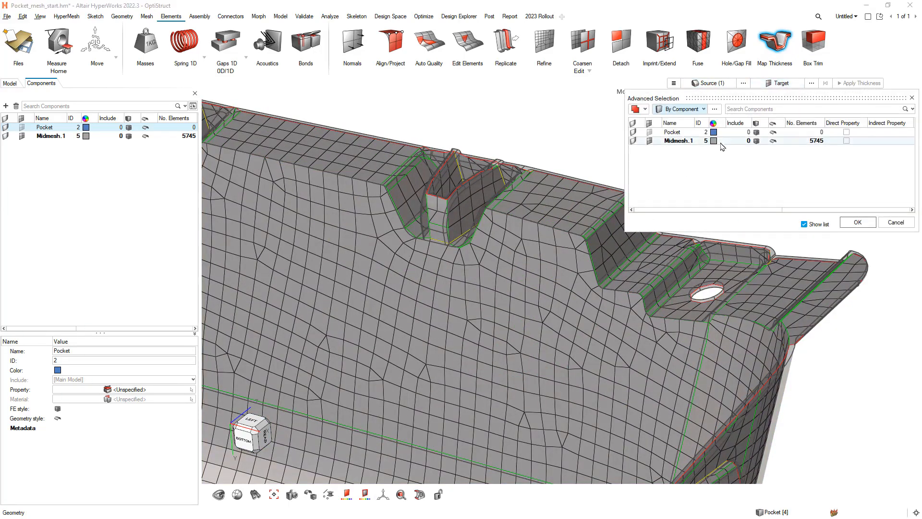
left_click(723, 140)
left_click(858, 222)
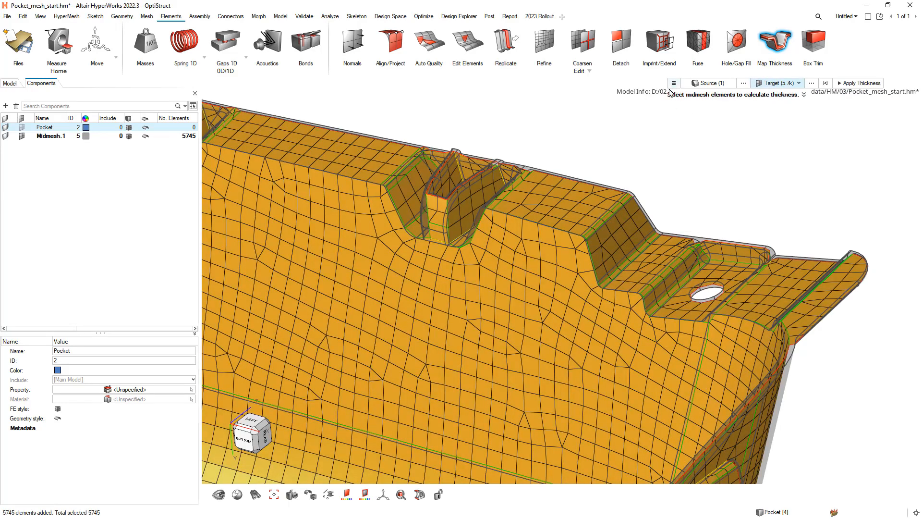
Step: Set the thickness output to Nodal thickness on elements, apply the thickness to the midmesh and close Map Thickness
left_click(674, 83)
left_click(778, 108)
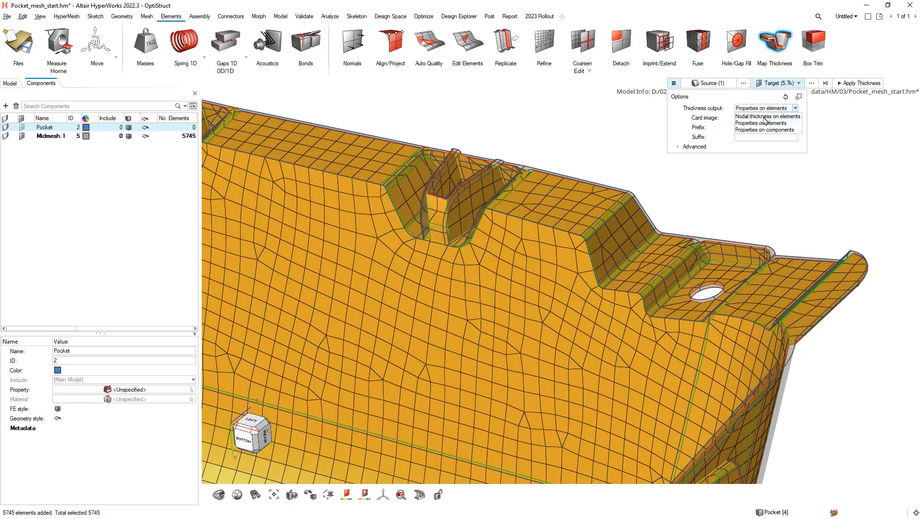
left_click(765, 117)
left_click(858, 87)
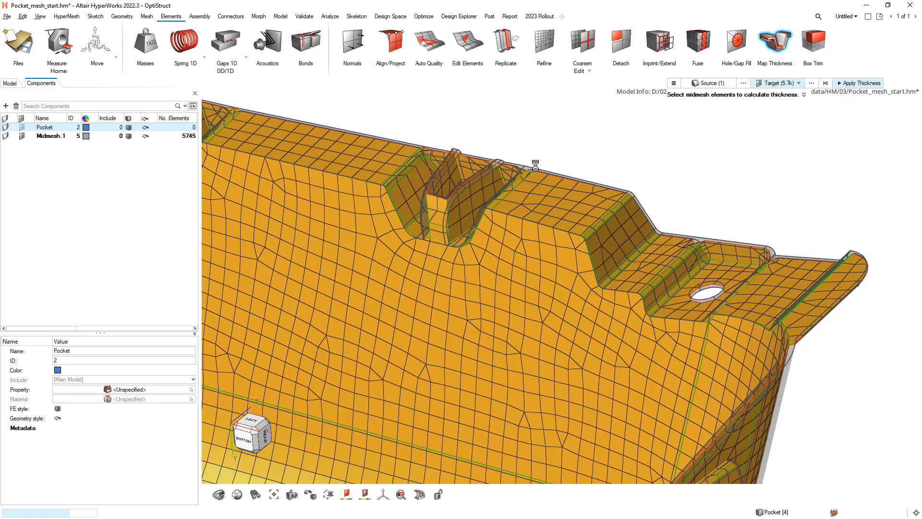
right_click_drag(730, 214, 840, 176)
key("Escape")
Step: Hide the geometry and color the midmesh by Thickness to examine the thickness distribution over the whole pocket
scroll(431, 356, "down", 3)
right_click_drag(653, 193, 695, 153)
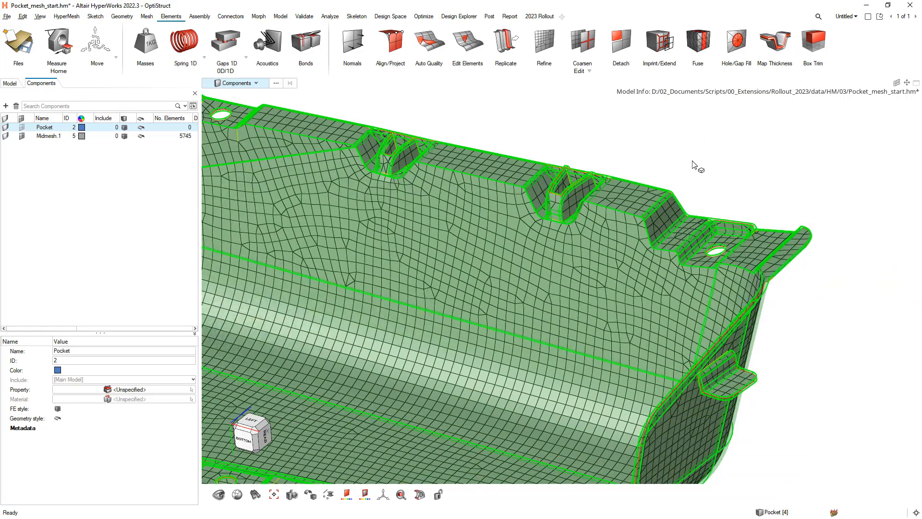
key("t")
key("t")
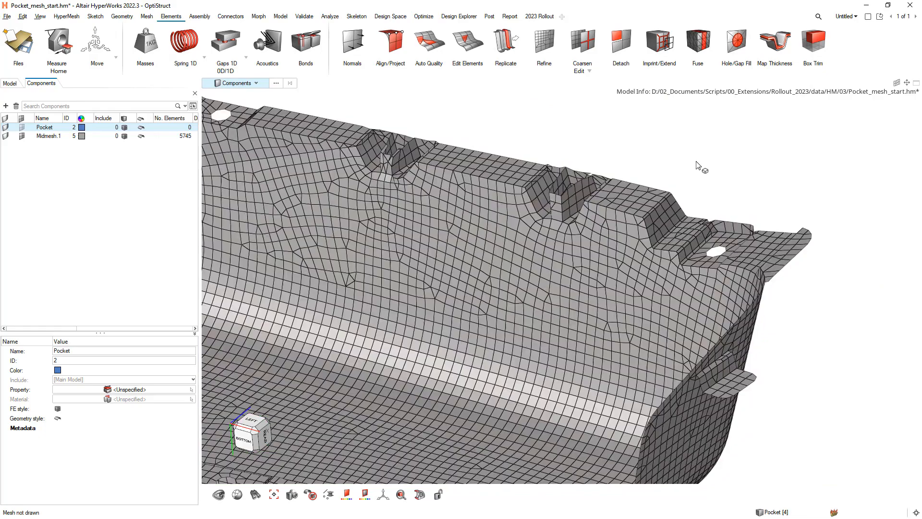
left_click(348, 495)
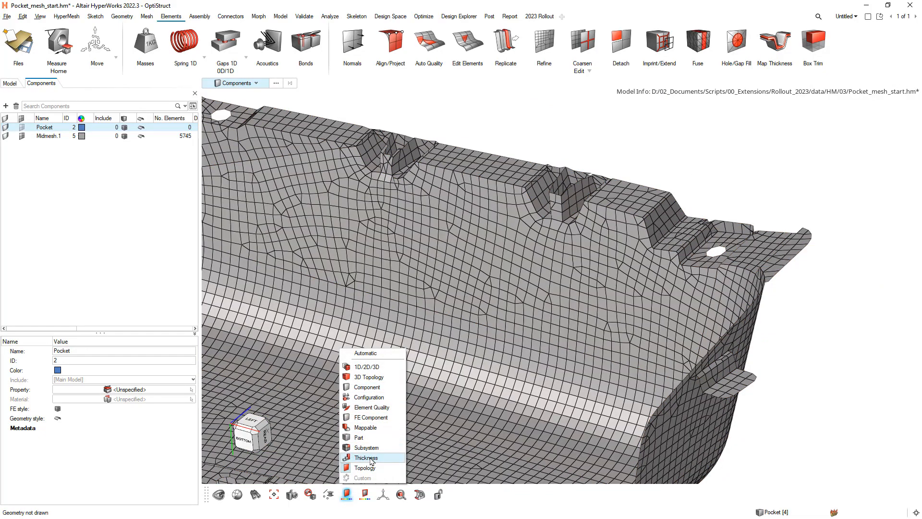
left_click(370, 459)
scroll(530, 385, "down", 2)
right_click_drag(531, 387, 652, 327)
middle_click_drag(457, 323, 529, 321)
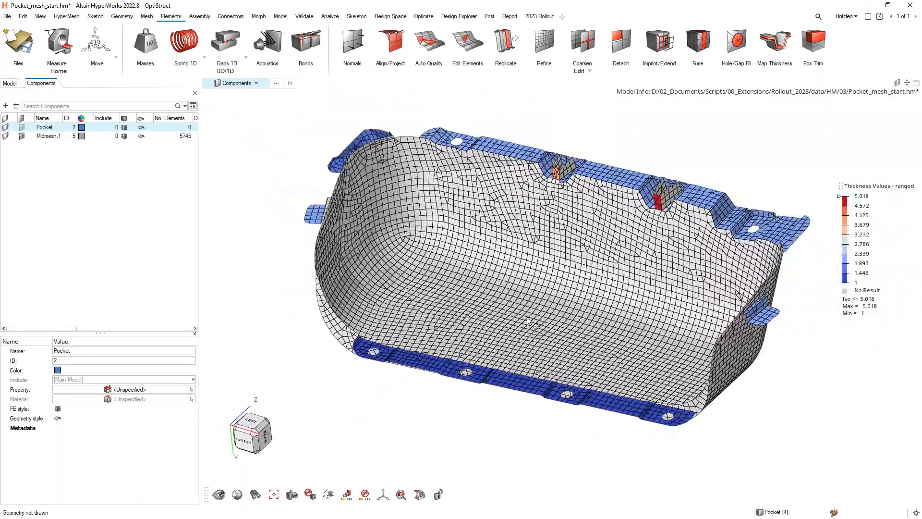
right_click_drag(529, 321, 479, 322)
middle_click_drag(484, 322, 498, 321)
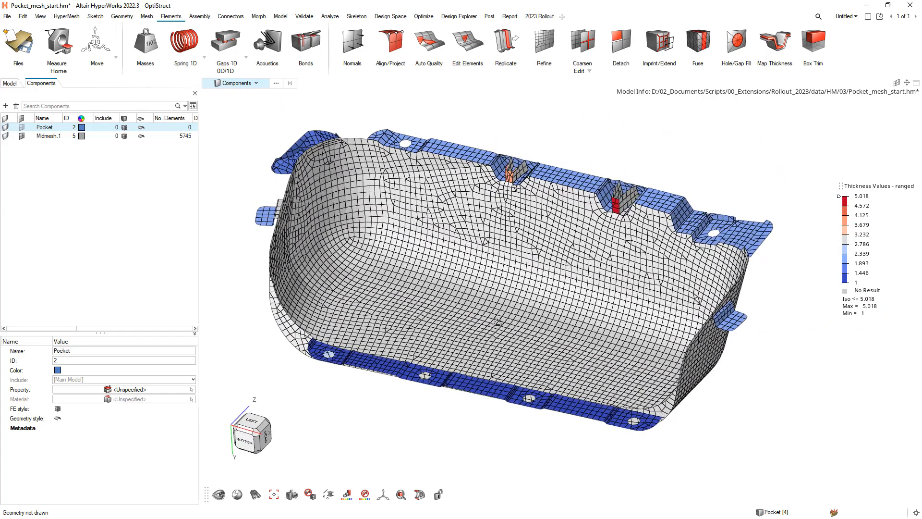
Step: Load the 2023 Rollout Cleanup model Pocket_mesh_done.hm without saving the current model, and set its color mode to Automatic
left_click(539, 17)
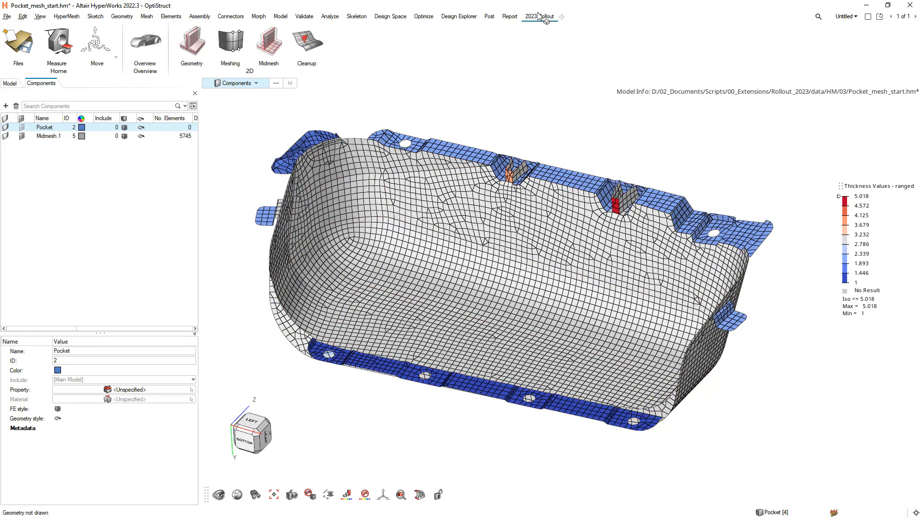
left_click(297, 45)
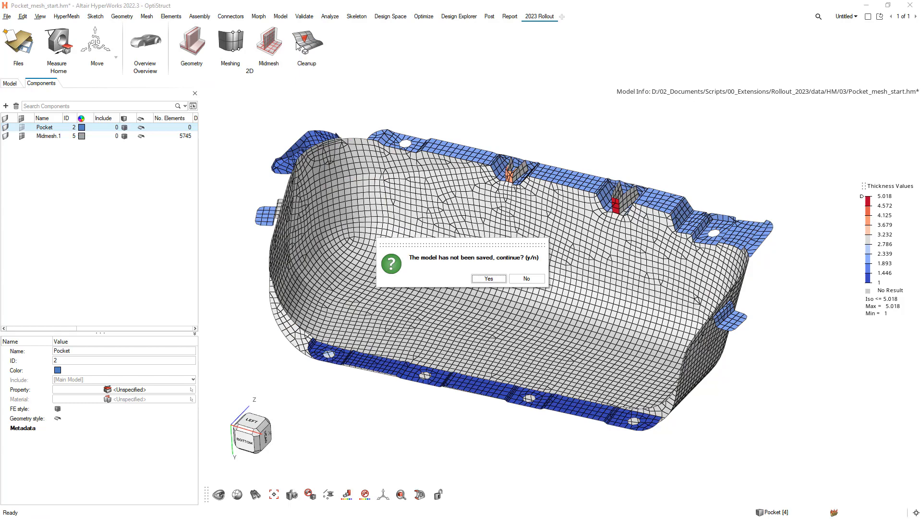
left_click(491, 279)
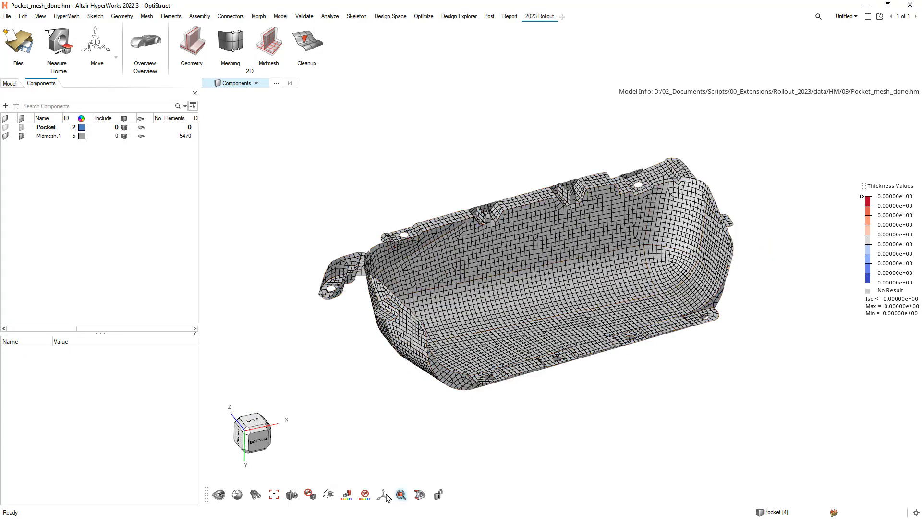
left_click(347, 496)
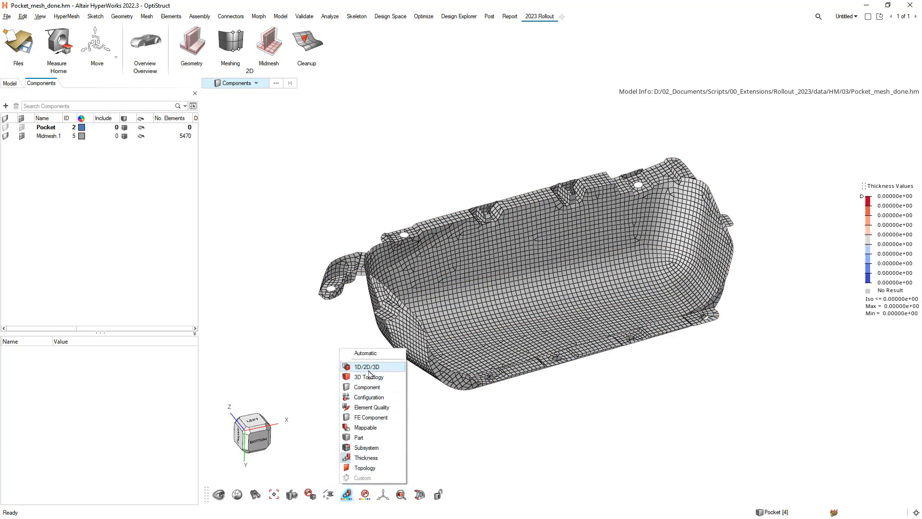
left_click(362, 355)
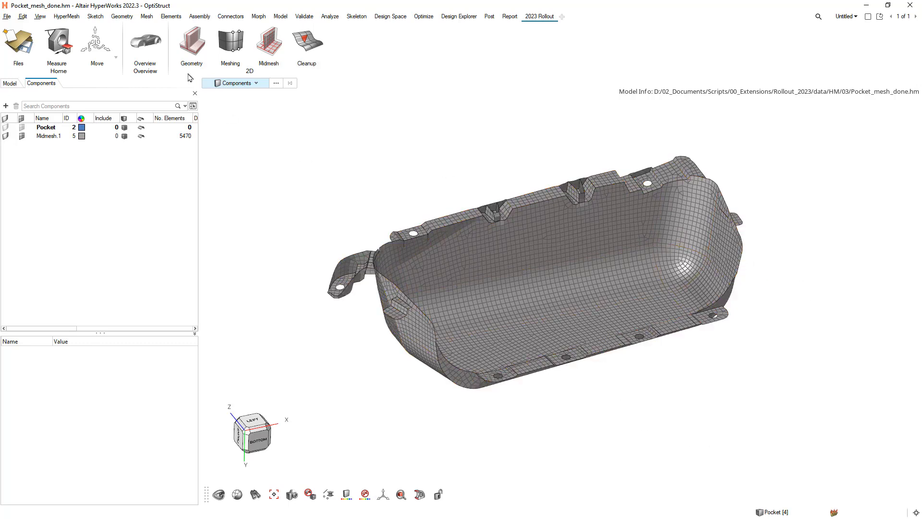
Step: Start Edit Elements and color the midmesh by Element Quality to highlight the failed elements
left_click(176, 16)
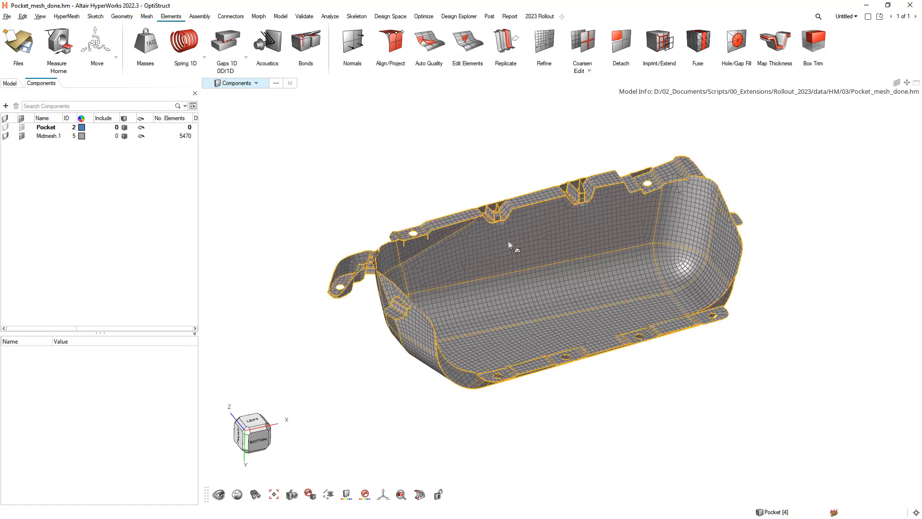
right_click_drag(625, 135, 629, 123)
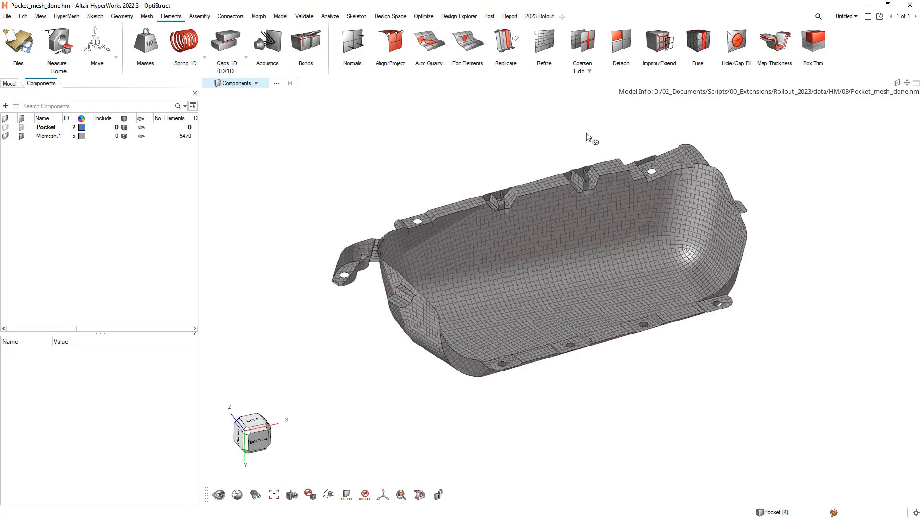
right_click_drag(514, 148, 506, 159)
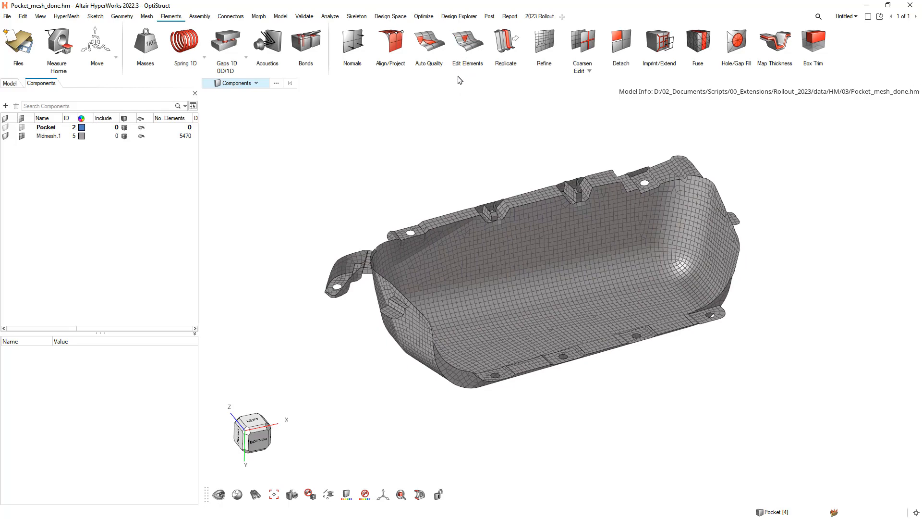
left_click(467, 41)
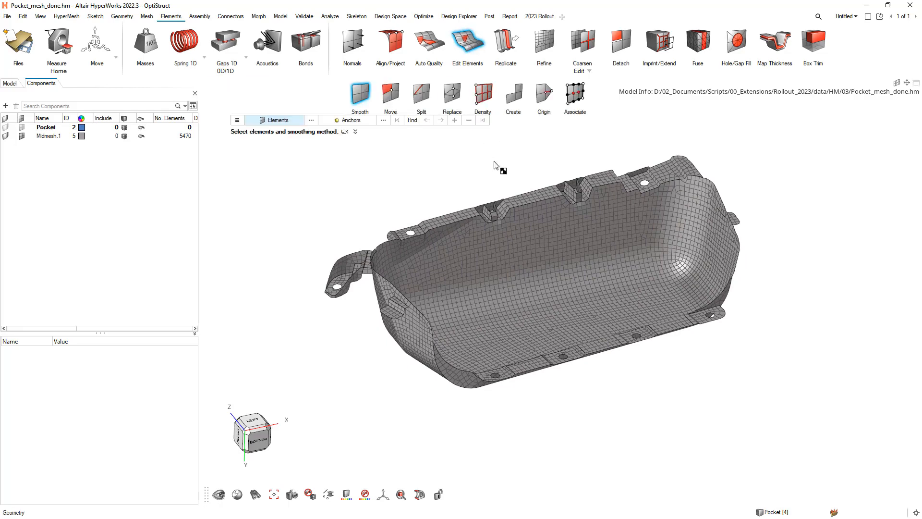
right_click_drag(533, 179, 528, 184)
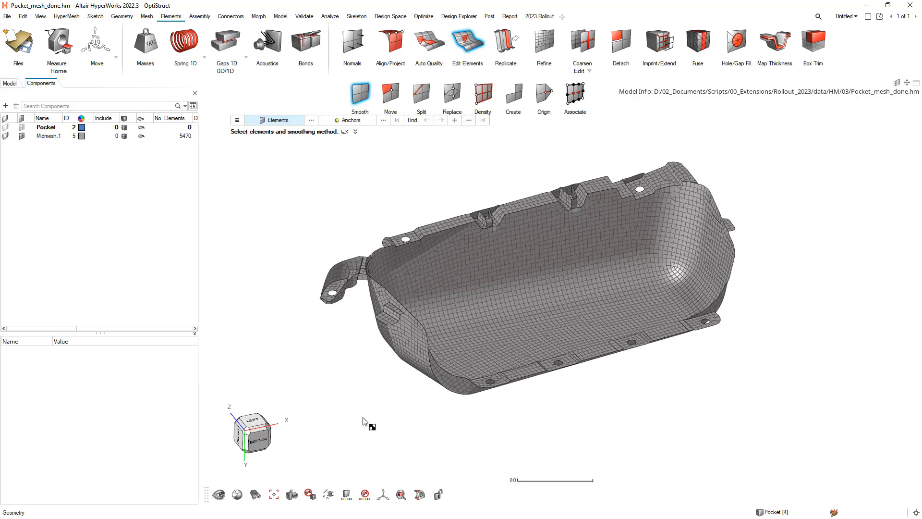
left_click(349, 492)
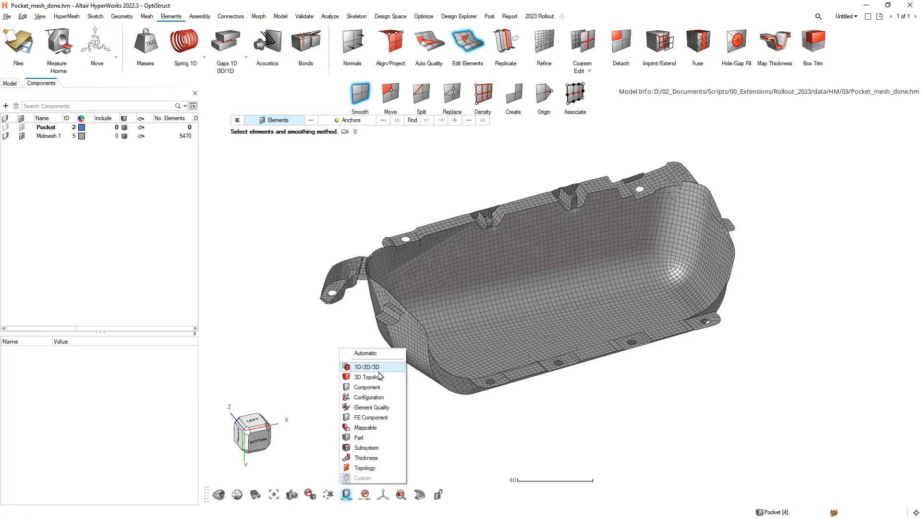
left_click(380, 408)
right_click_drag(465, 265, 455, 249)
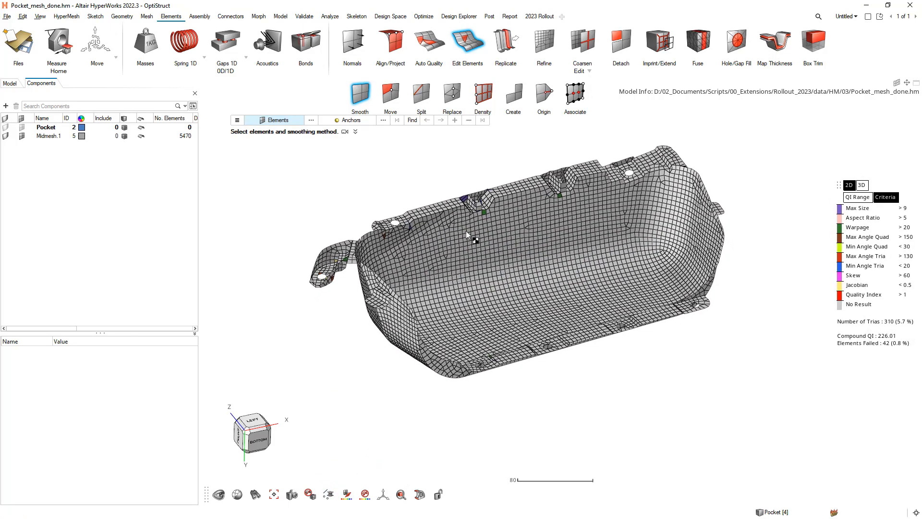
Step: Set the edge density to 2 on the two flange border edges in line with the failing Min Angle Tria elements, using Density
scroll(474, 206, "up", 4)
middle_click_drag(478, 235, 574, 358)
scroll(455, 397, "up", 4)
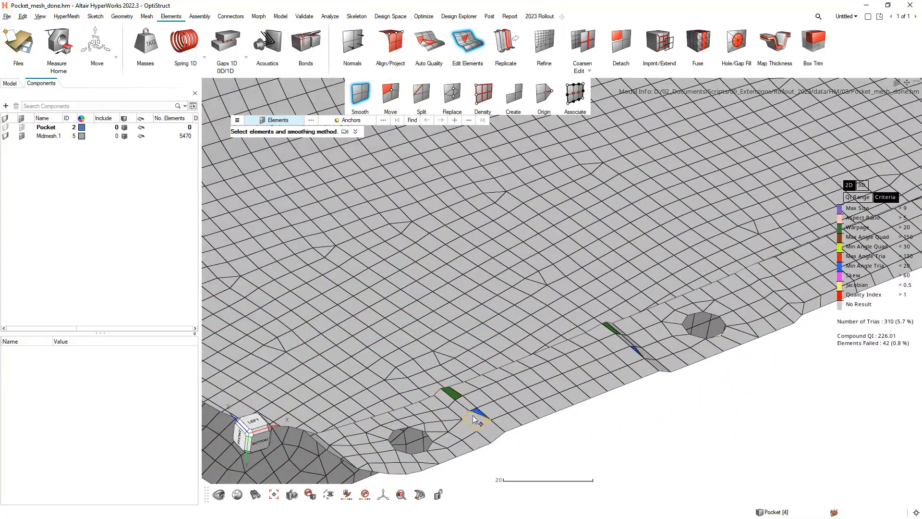
right_click_drag(567, 348, 492, 322)
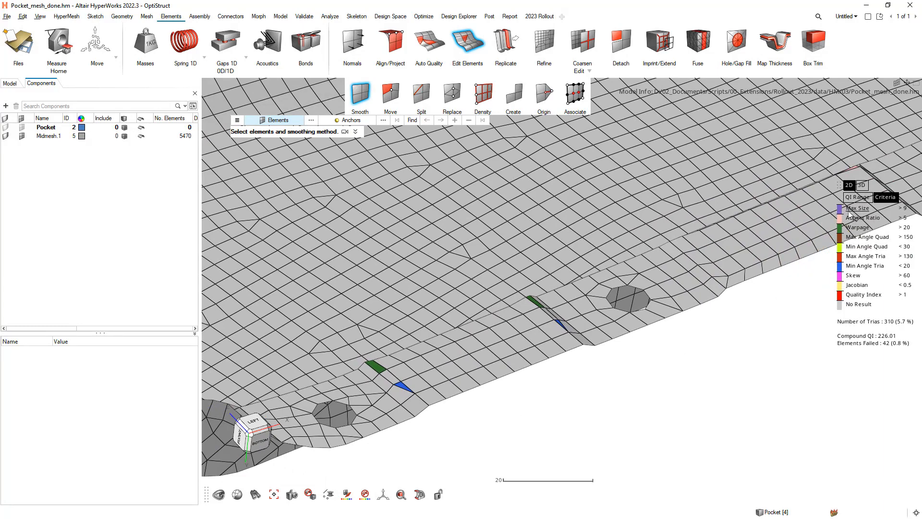
mouse_move(888, 203)
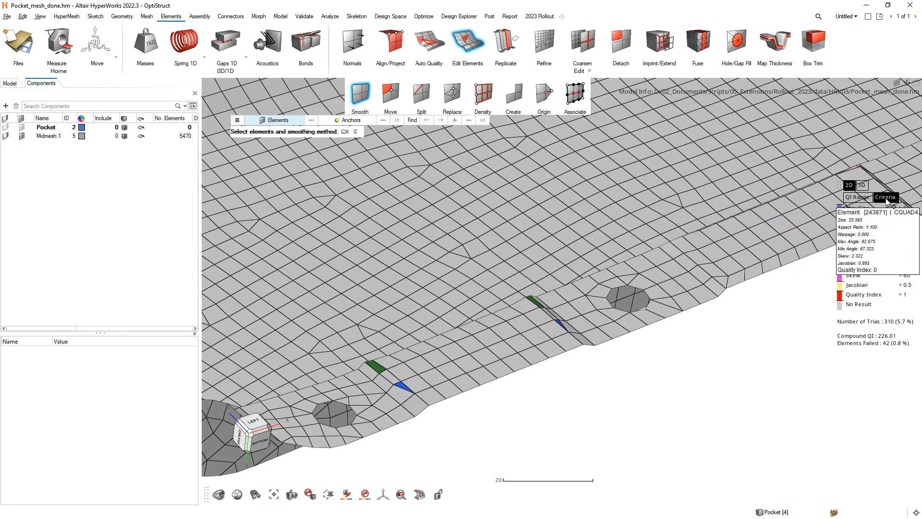
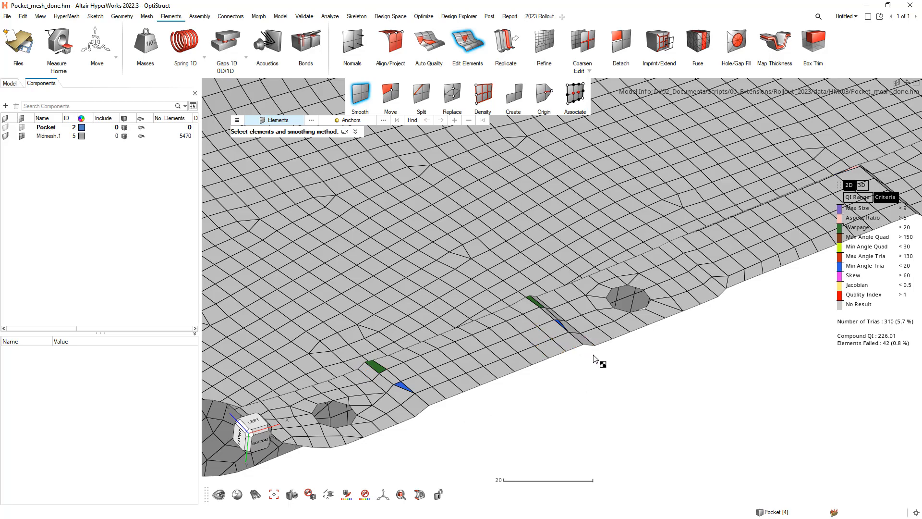
mouse_move(591, 349)
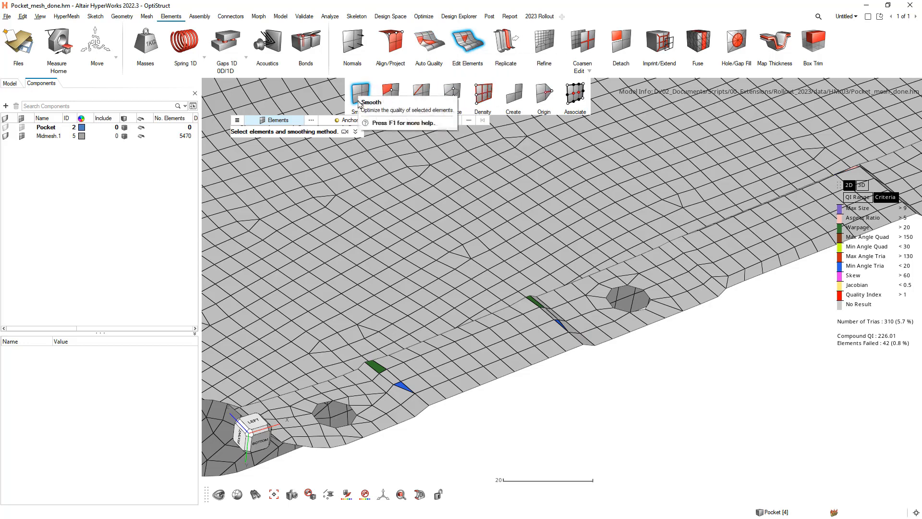
left_click(481, 82)
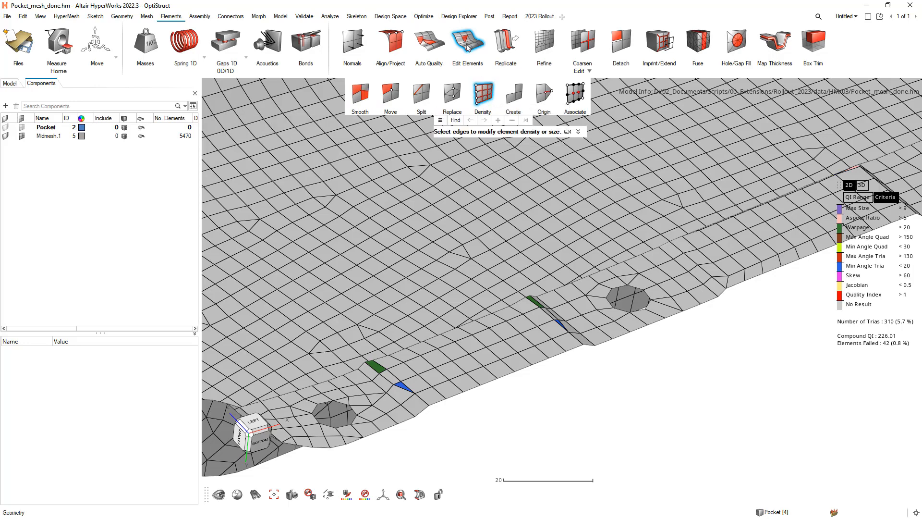
left_click(422, 413)
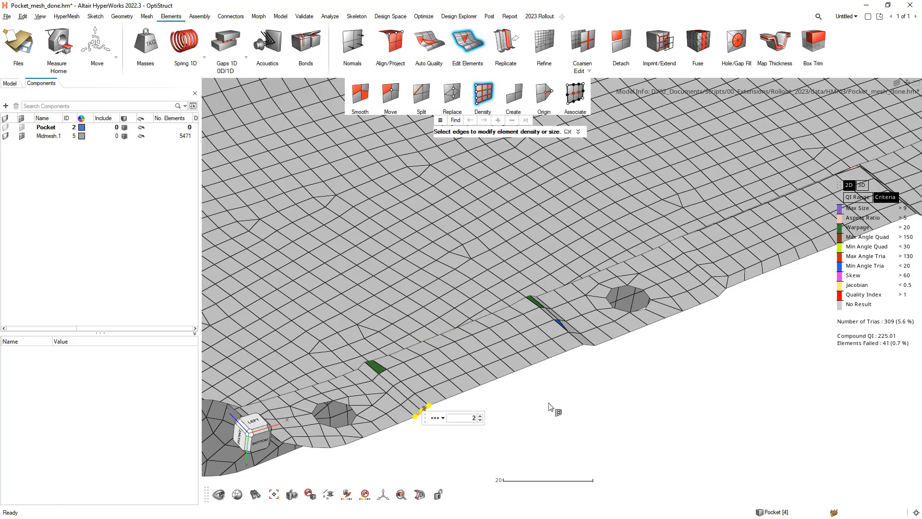
left_click(587, 346)
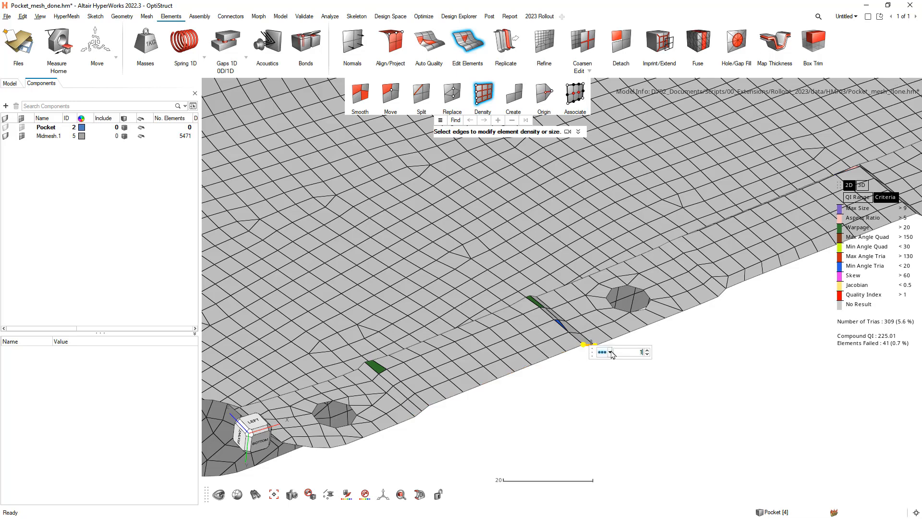
left_click(648, 351)
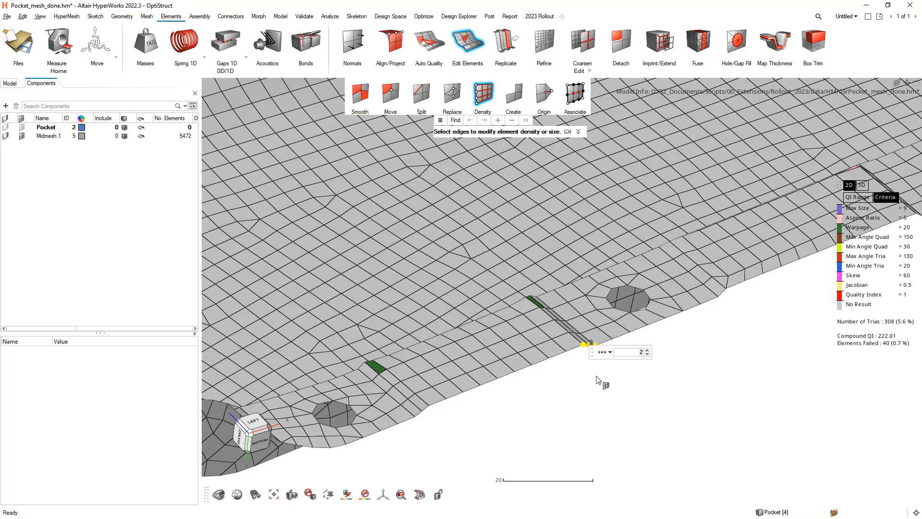
Step: Move a corner node of the warped quad at the flange step beside the end hole to reduce its warpage
scroll(384, 397, "up", 4)
right_click_drag(384, 395, 399, 354)
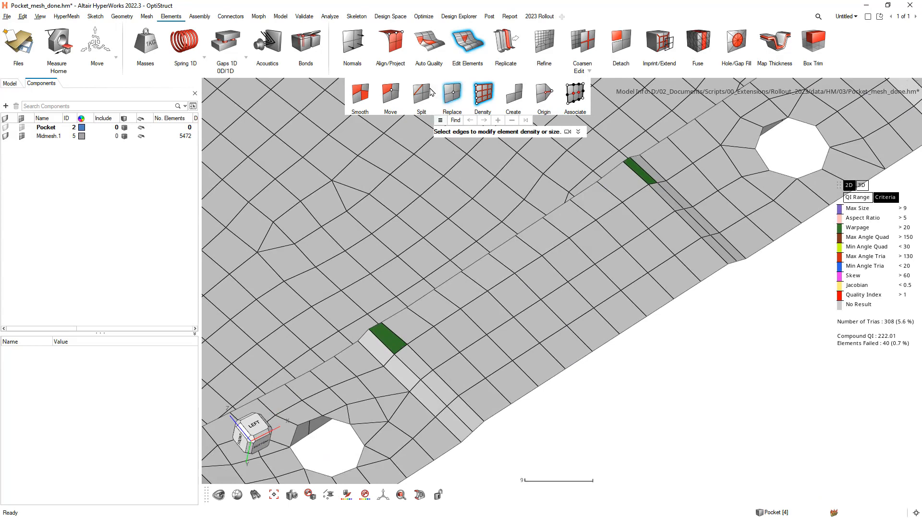
left_click(391, 95)
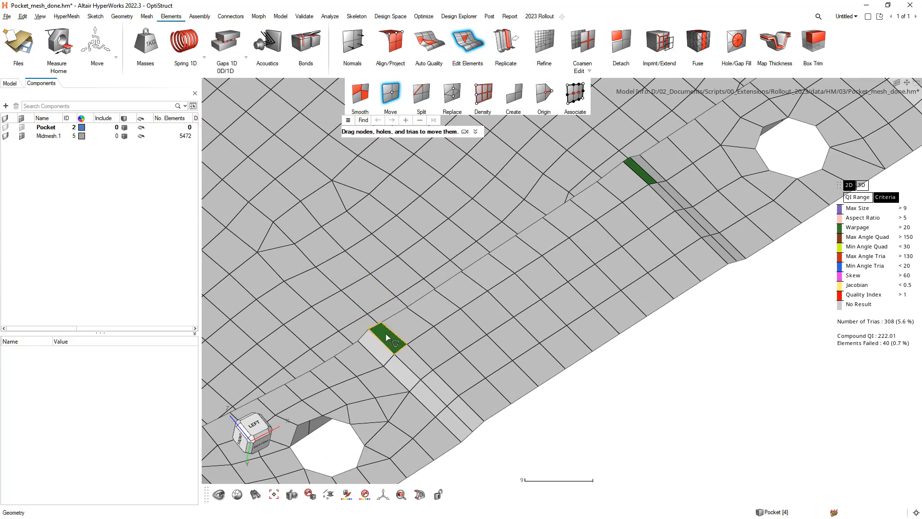
left_click_drag(374, 333, 366, 333)
scroll(373, 332, "up", 2)
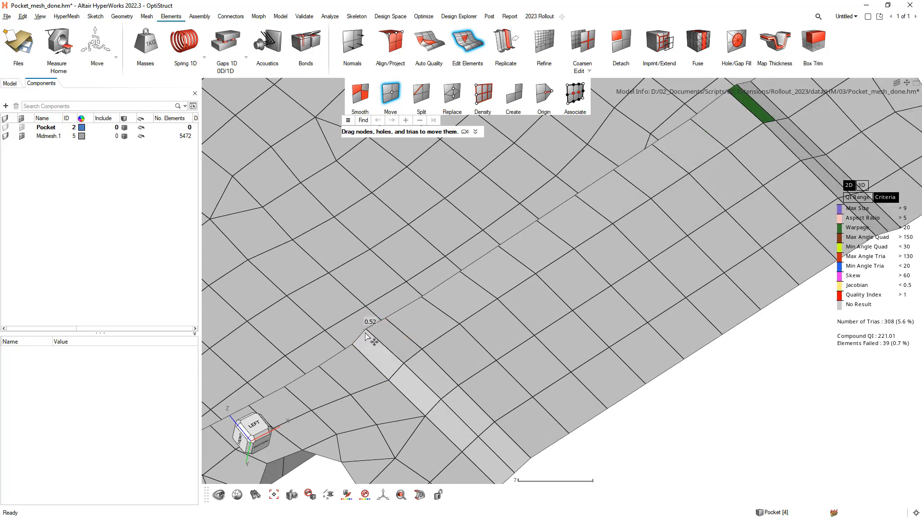
Step: Move a corner node of the remaining warped quad at the neighbouring narrow flange step to correct its warpage
scroll(627, 202, "down", 2)
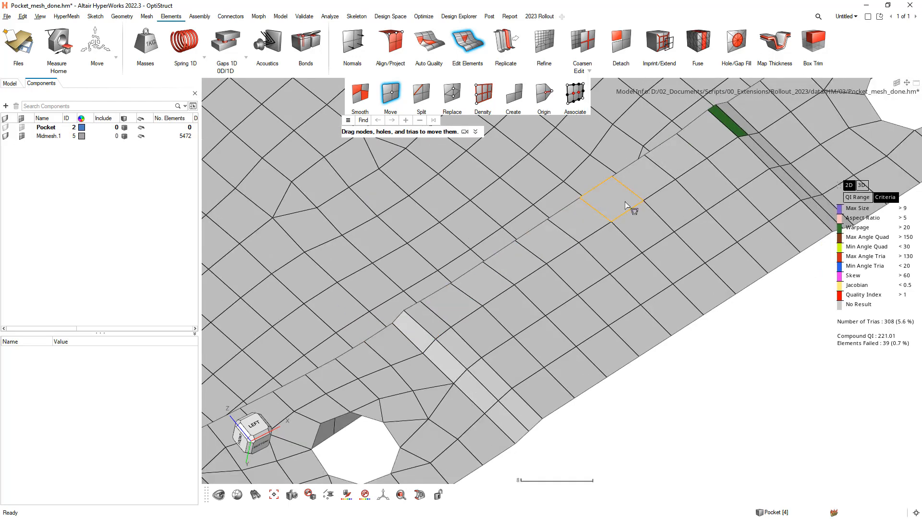
right_click_drag(707, 153, 593, 199)
scroll(602, 179, "up", 1)
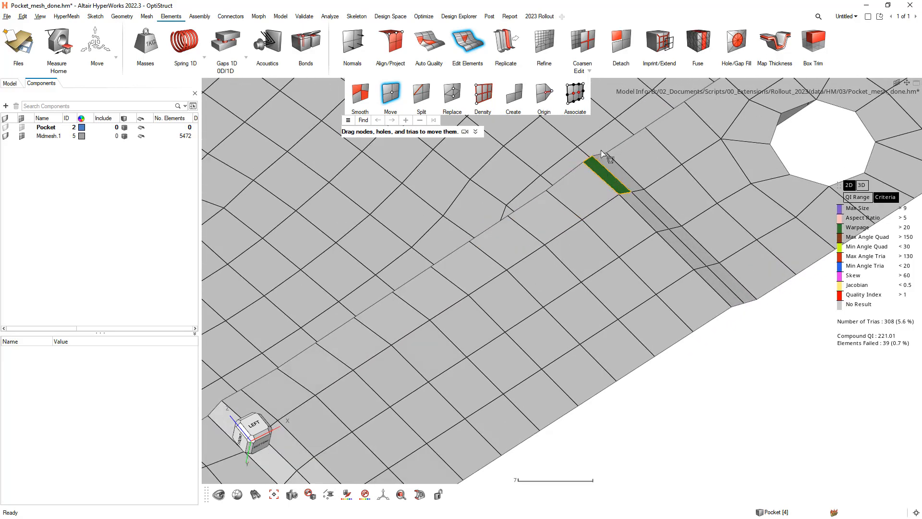
scroll(602, 154, "up", 3)
left_click_drag(602, 156, 598, 154)
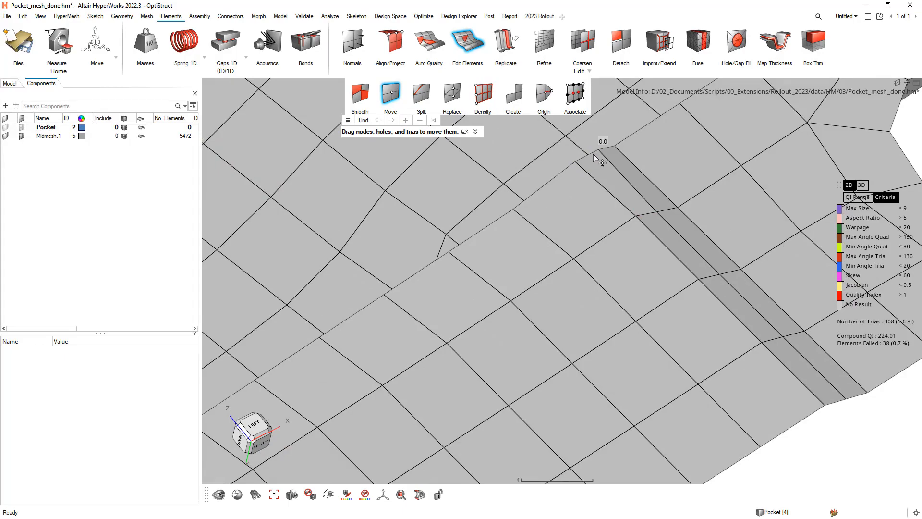
Step: Replace the outer node of the low-angle tria at the base of the upper-rim notch with the adjacent corner node, with Equivalence on
scroll(611, 199, "down", 9)
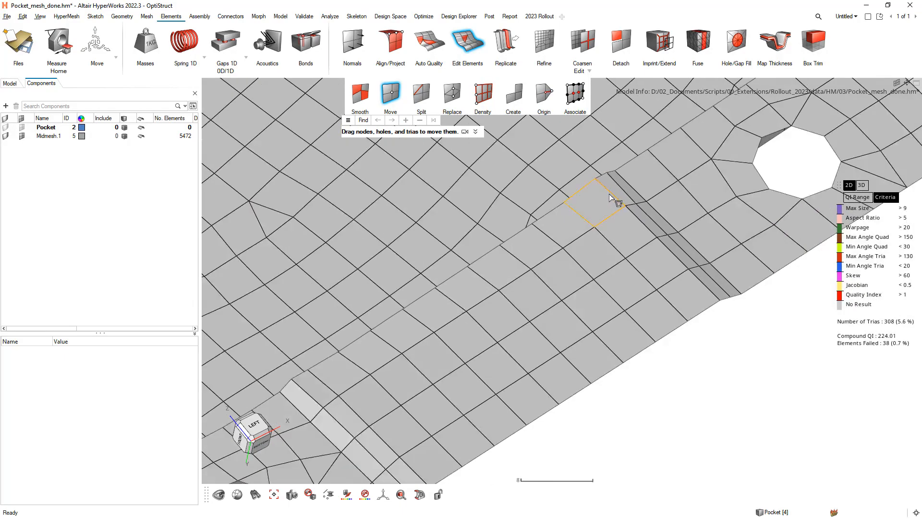
mouse_move(607, 210)
middle_mouse_down()
mouse_move(648, 267)
mouse_move(598, 199)
middle_mouse_up()
scroll(597, 199, "down", 4)
right_click_drag(595, 198, 578, 339)
scroll(579, 284, "up", 10)
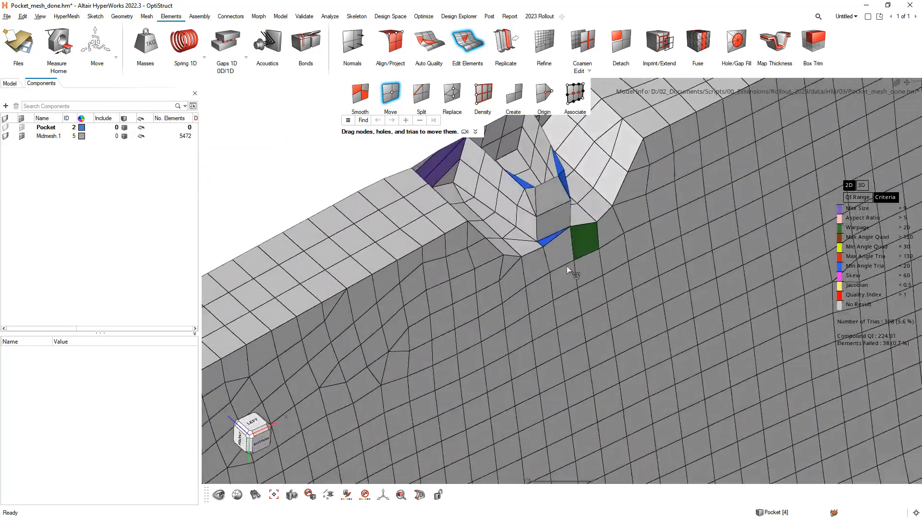
right_click_drag(572, 260, 532, 287)
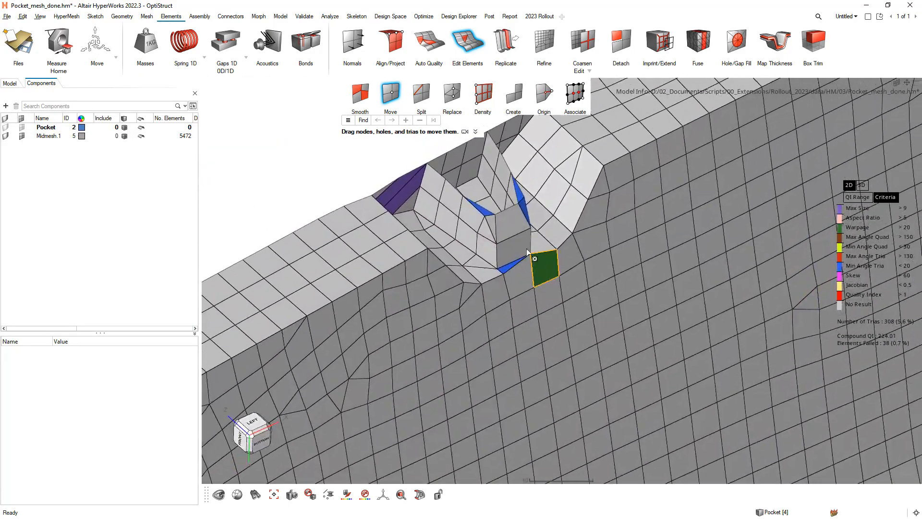
scroll(514, 246, "up", 3)
left_click(453, 95)
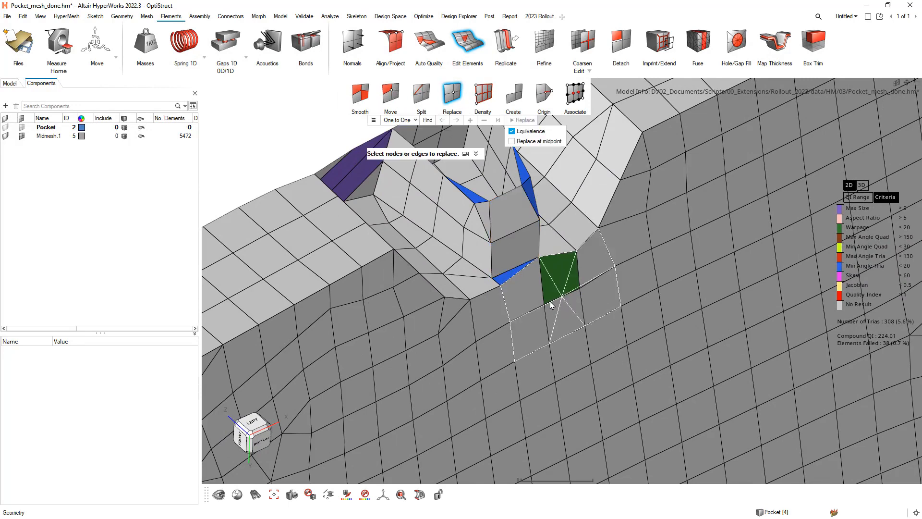
scroll(529, 281, "up", 2)
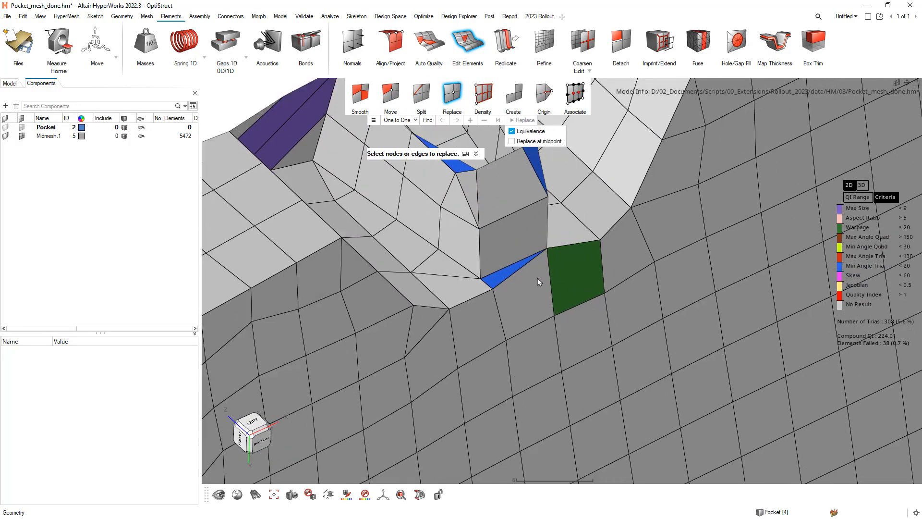
left_click_drag(494, 290, 482, 279)
left_click(490, 289)
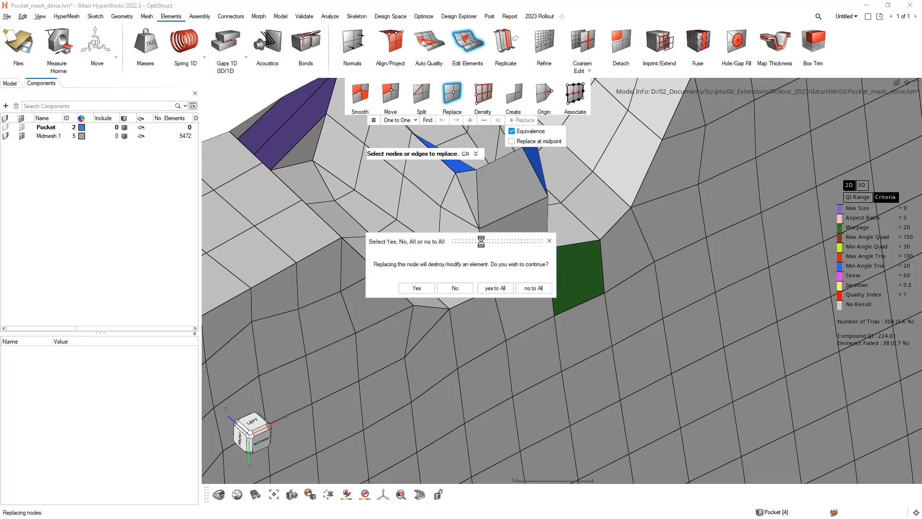
left_click_drag(481, 242, 352, 243)
left_click(370, 288)
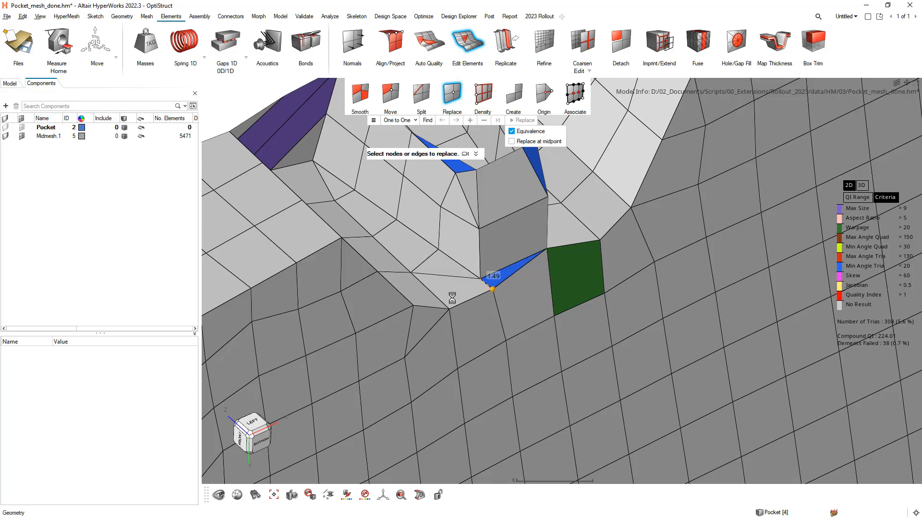
Step: Enable Replace at midpoint and merge the close node pairs of the low-angle trias on both sides of the upper-rim notch
mouse_move(547, 305)
left_mouse_down("ctrl")
mouse_move(513, 312)
mouse_move(553, 304)
left_mouse_up("ctrl")
right_click_drag(578, 303, 609, 354, "ctrl")
left_click(512, 142)
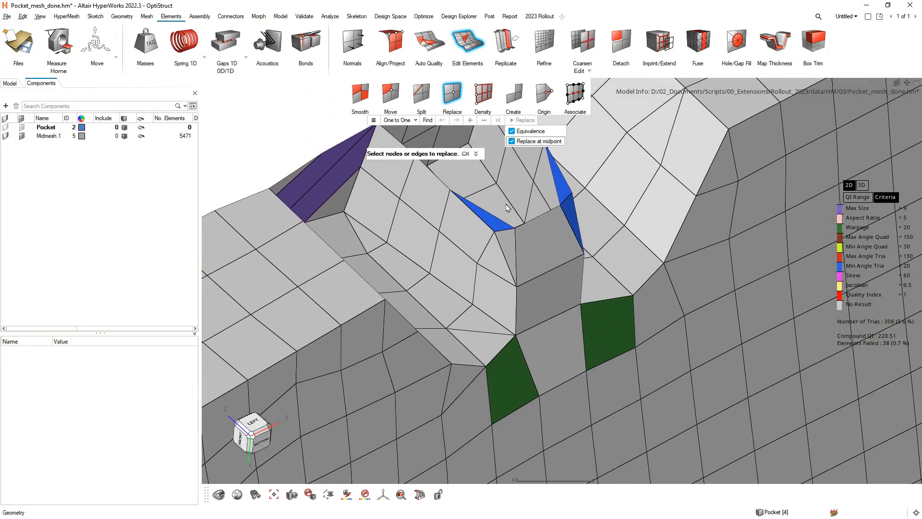
left_click(495, 231)
left_click(515, 228)
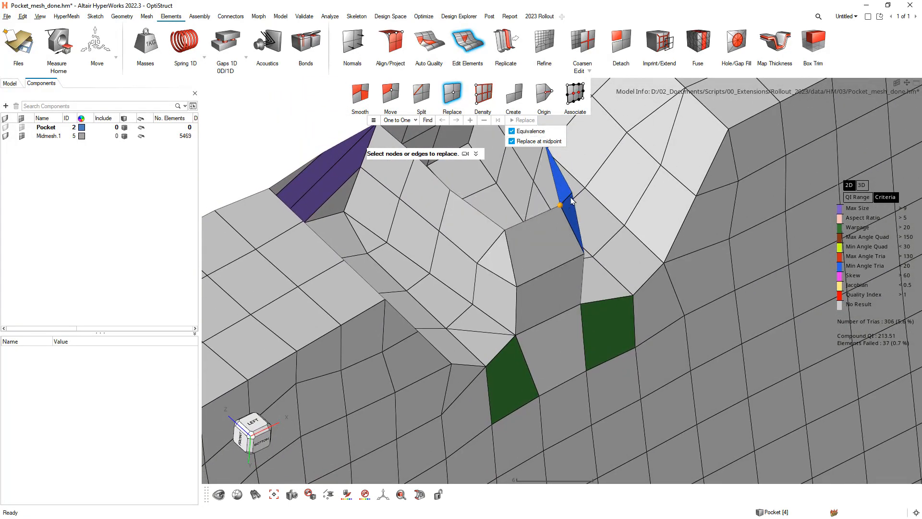
left_click(573, 195)
left_click_drag(580, 221, 550, 231, "ctrl")
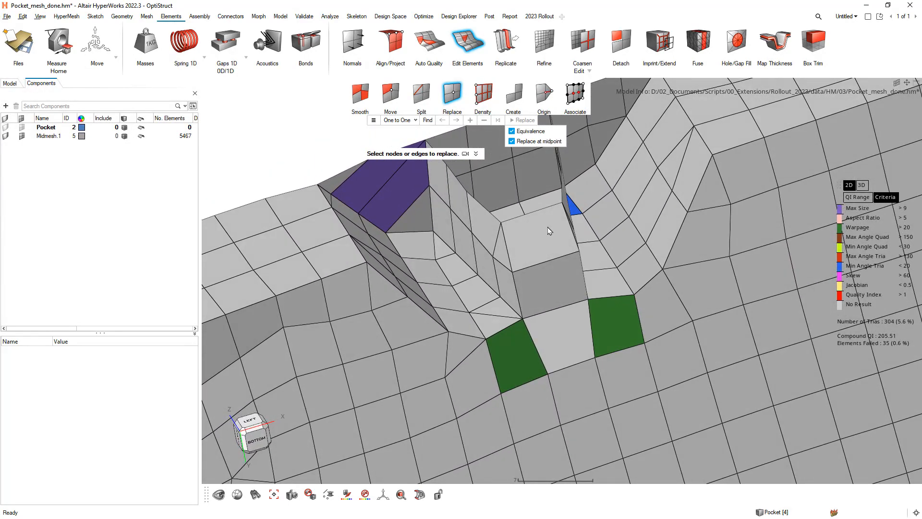
Step: Split the oversized Max Size elements at the notch's outer corner across their shared edge, using the Split mode
left_click_drag(421, 166, 480, 181, "ctrl")
left_click(421, 93)
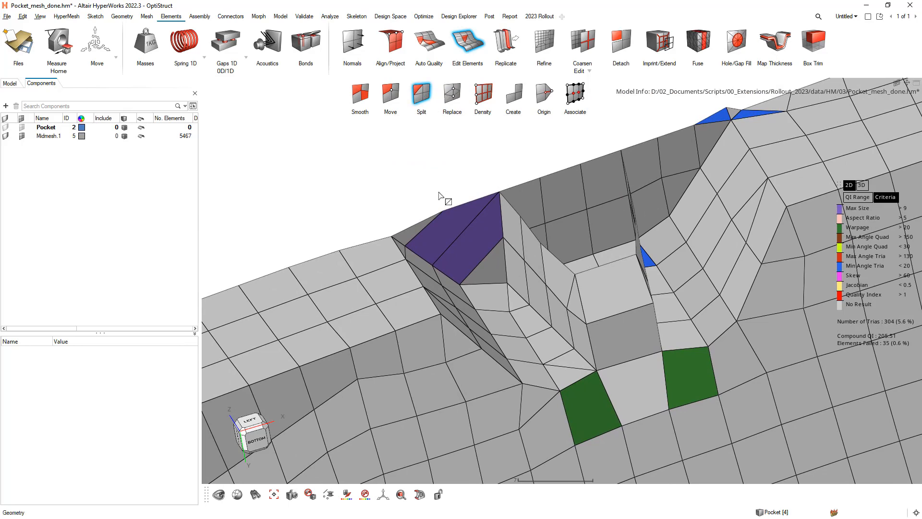
scroll(430, 184, "up", 2)
left_click(386, 121)
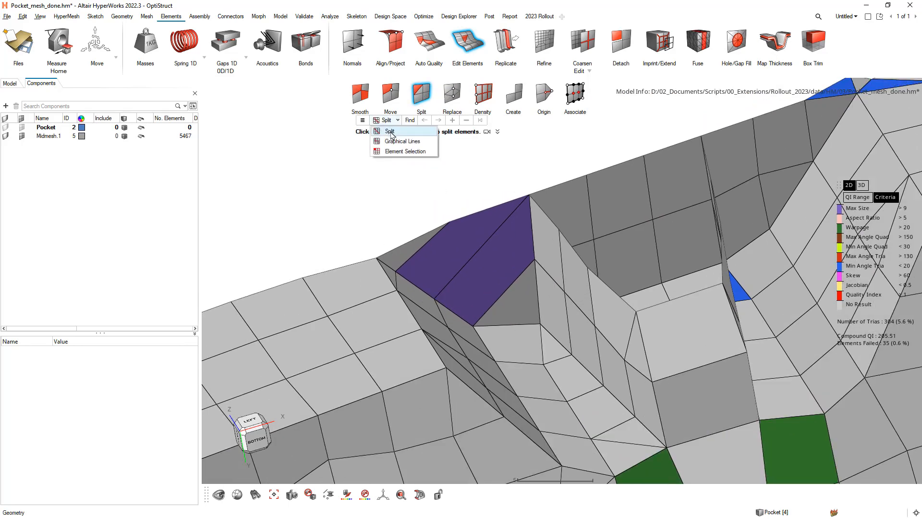
left_click(390, 132)
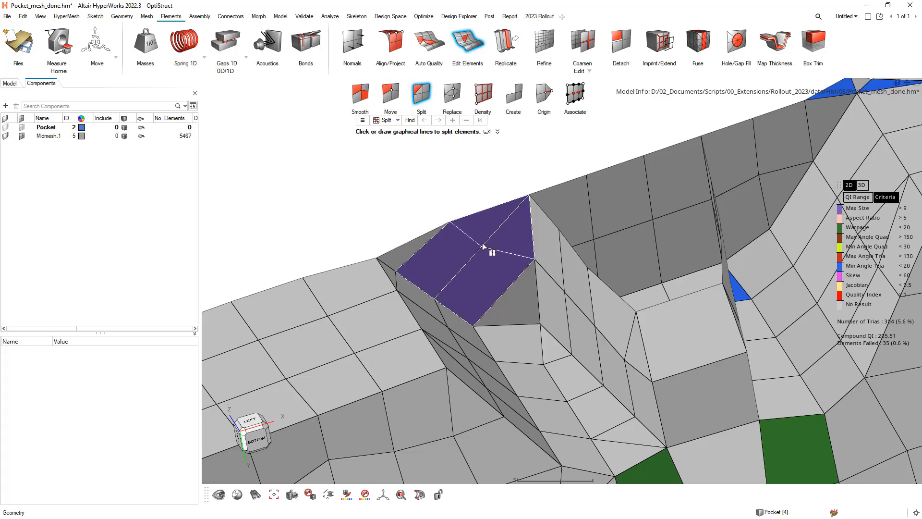
left_click(495, 256)
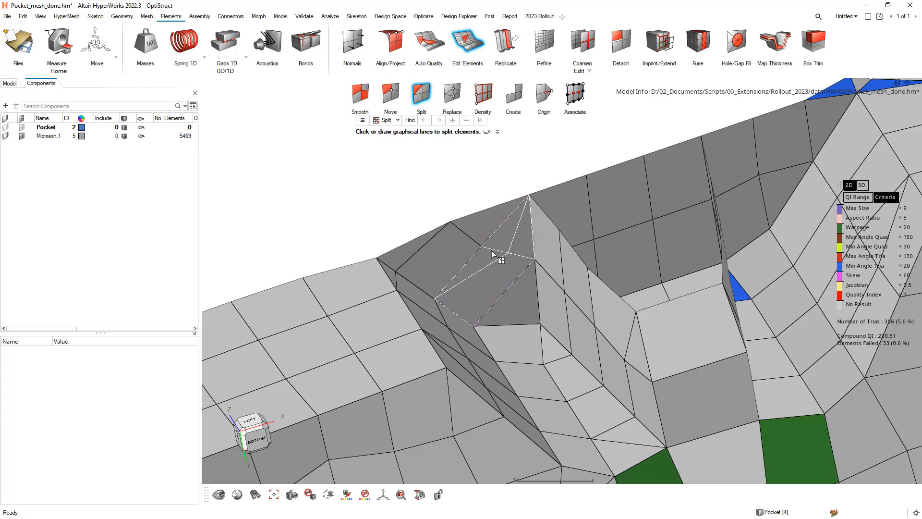
Step: Try to split the elements at the notch's outer corner along a diagonal graphical line
left_click(397, 120)
left_click(405, 150)
left_click(397, 120)
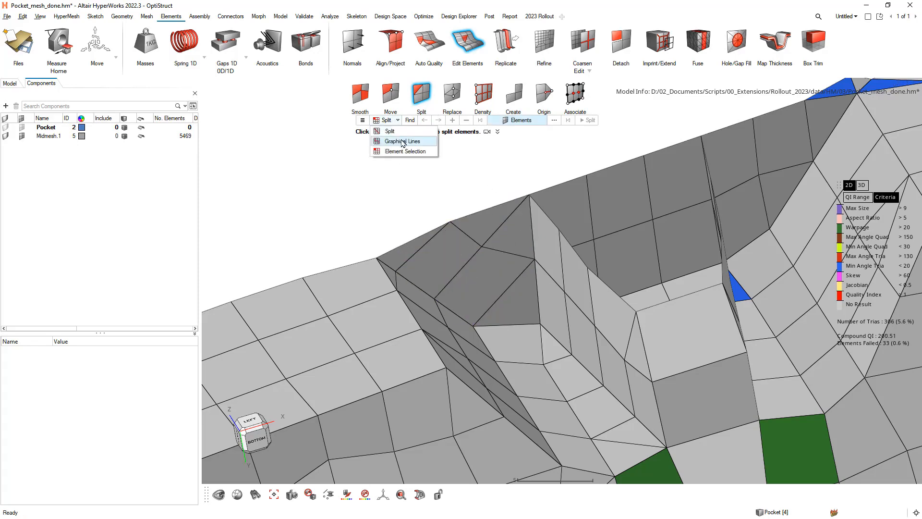
left_click(402, 141)
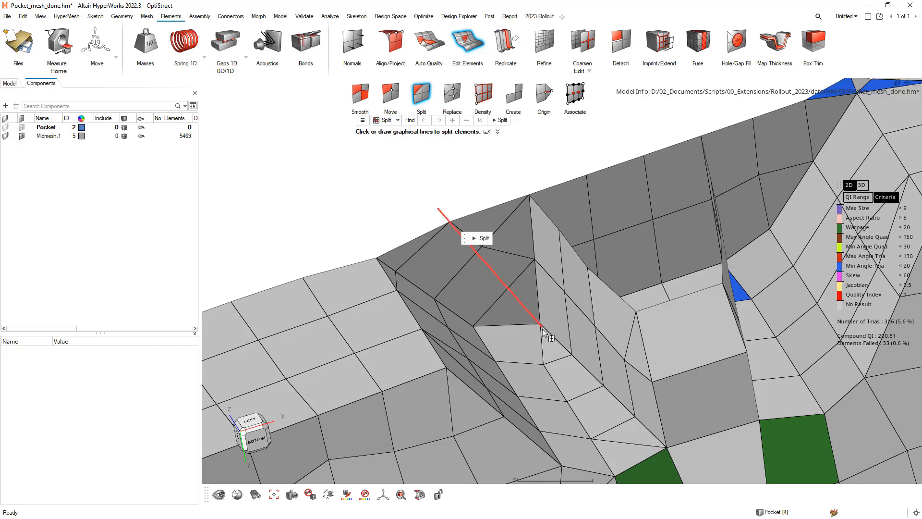
left_click(480, 239)
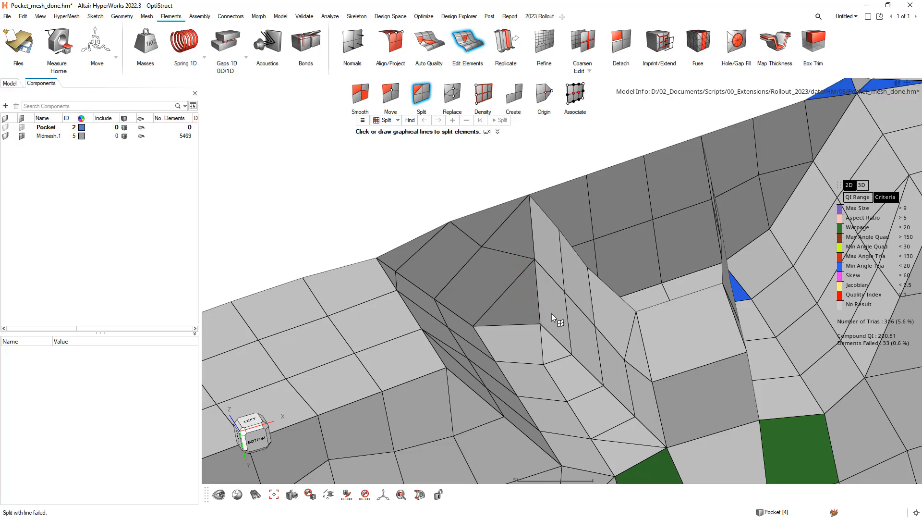
Step: Delete the three small trias at the rim edge beside the notch and create one tria between the remaining nodes
scroll(580, 269, "down", 5)
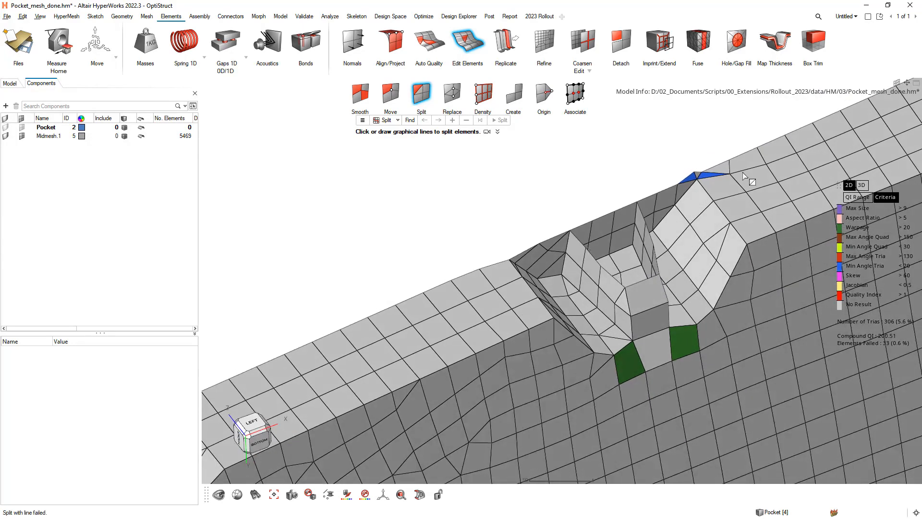
right_click_drag(736, 180, 635, 222)
scroll(633, 224, "up", 4)
scroll(610, 225, "down", 2)
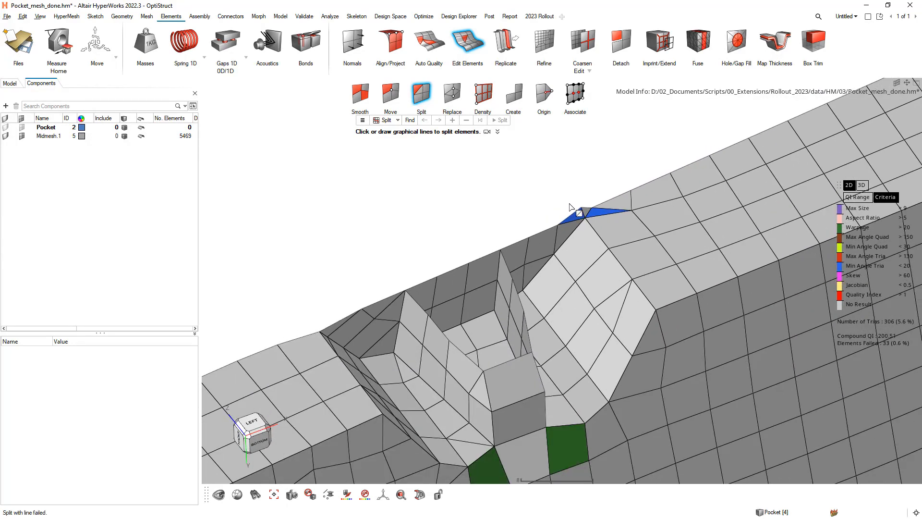
left_click(514, 94)
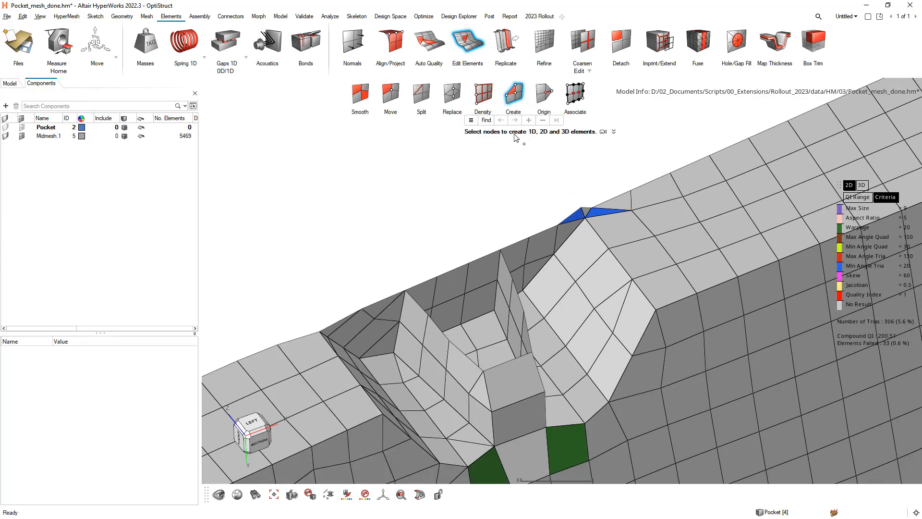
scroll(596, 213, "up", 3)
scroll(596, 214, "up", 2)
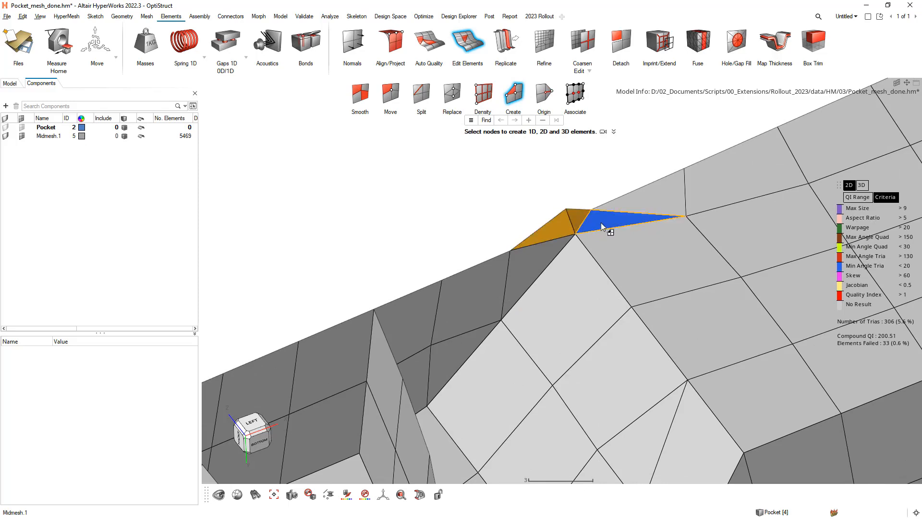
left_click_drag(609, 221, 607, 221, "shift")
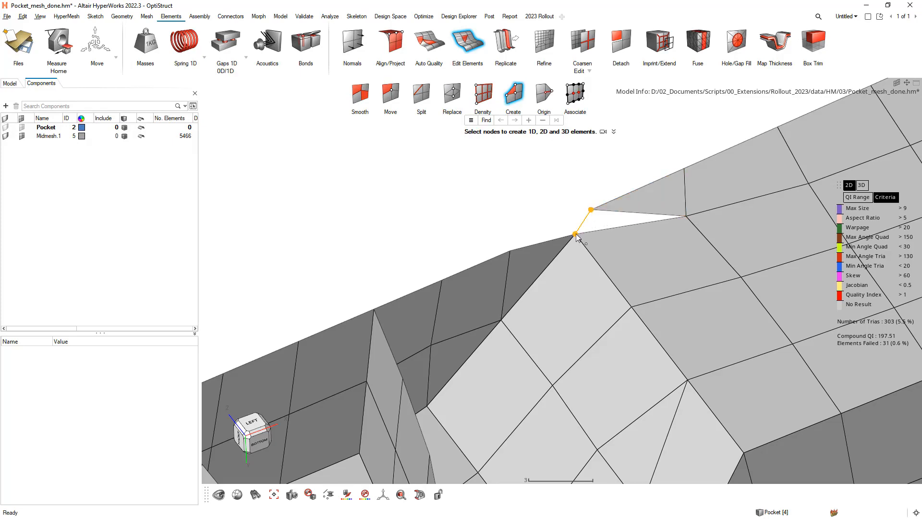
left_click(686, 217)
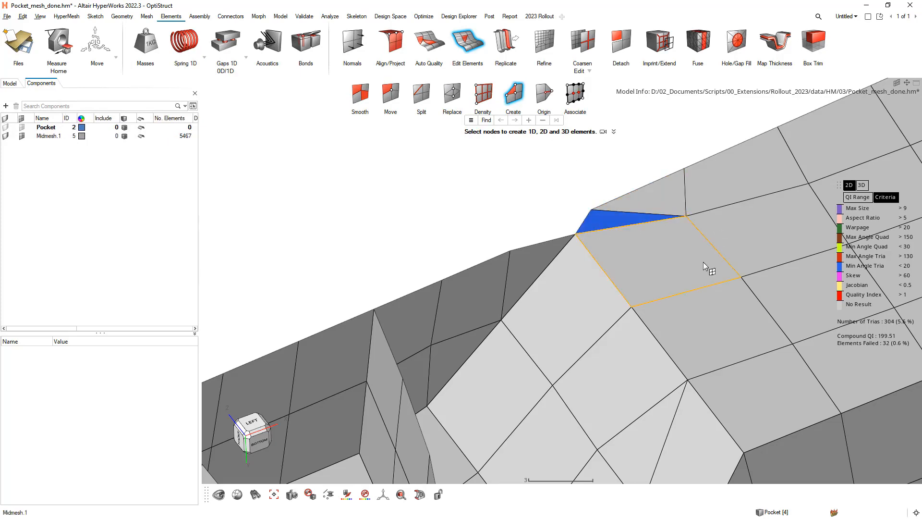
Step: Collapse the new Min Angle Tria at the rim edge by merging its two closely spaced outer nodes at their midpoint
left_click(455, 99)
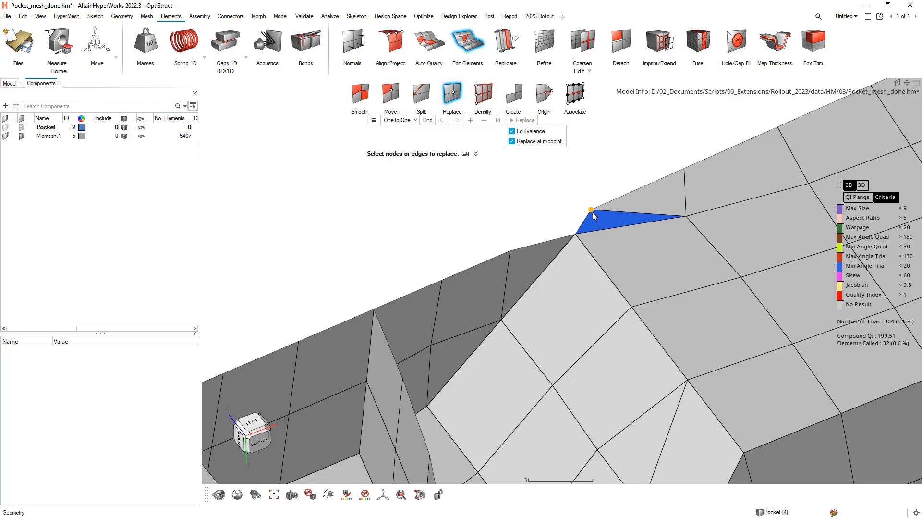
left_click(582, 231)
left_click_drag(557, 198, 635, 261, "ctrl")
scroll(634, 263, "down", 6)
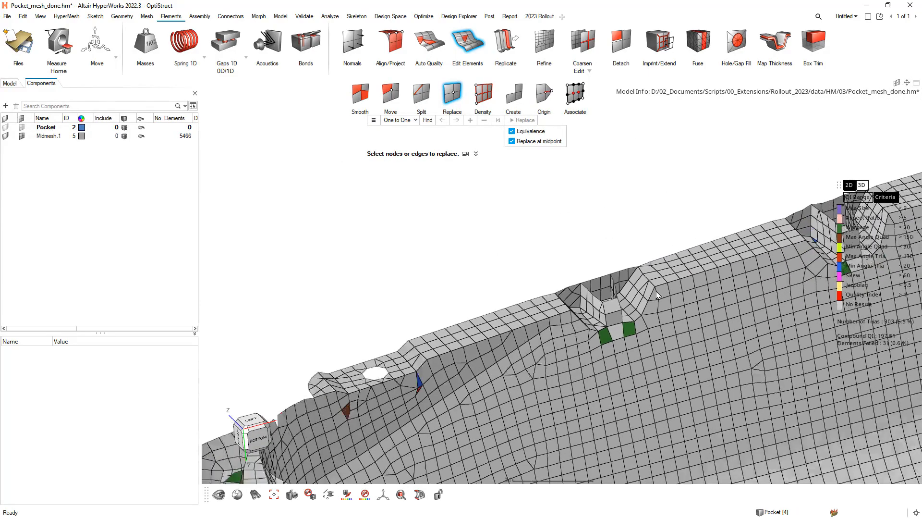
scroll(629, 264, "down", 4)
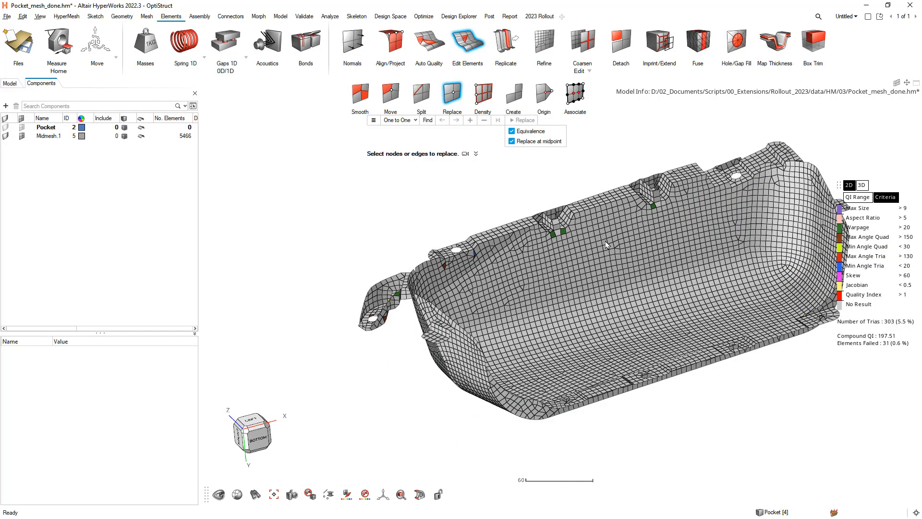
Step: Delete the Max Angle sliver and its adjoining small tria at the flange step beside the hole on the lower long flange
middle_click_drag(777, 338, 784, 396)
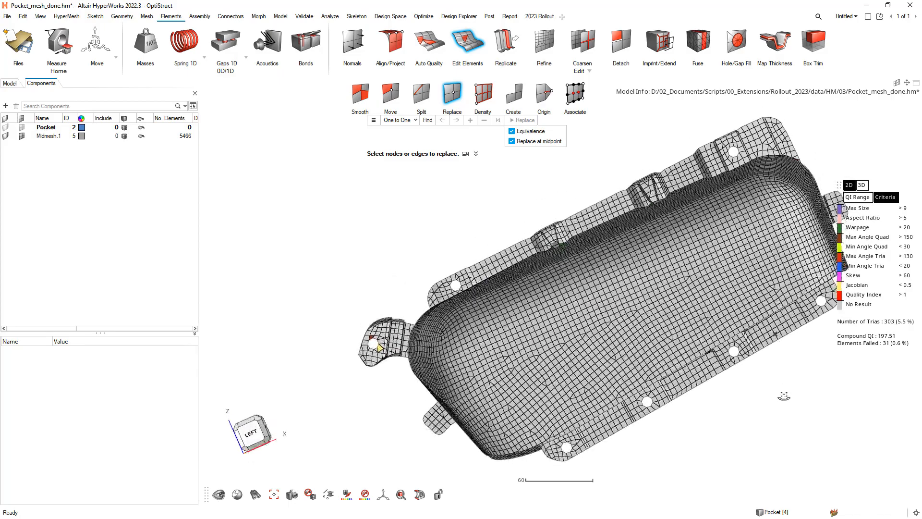
scroll(743, 361, "up", 8)
scroll(721, 365, "up", 1)
right_click_drag(720, 366, 601, 331)
middle_click_drag(601, 331, 624, 350)
scroll(639, 360, "up", 8)
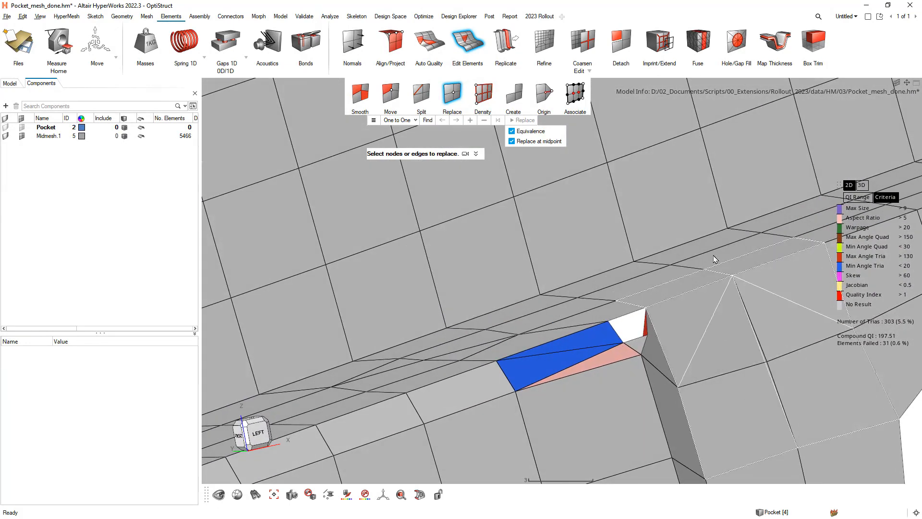
left_click(514, 94)
scroll(629, 333, "up", 3)
left_click(649, 353)
middle_click_drag(649, 353, 655, 344)
scroll(681, 336, "up", 5)
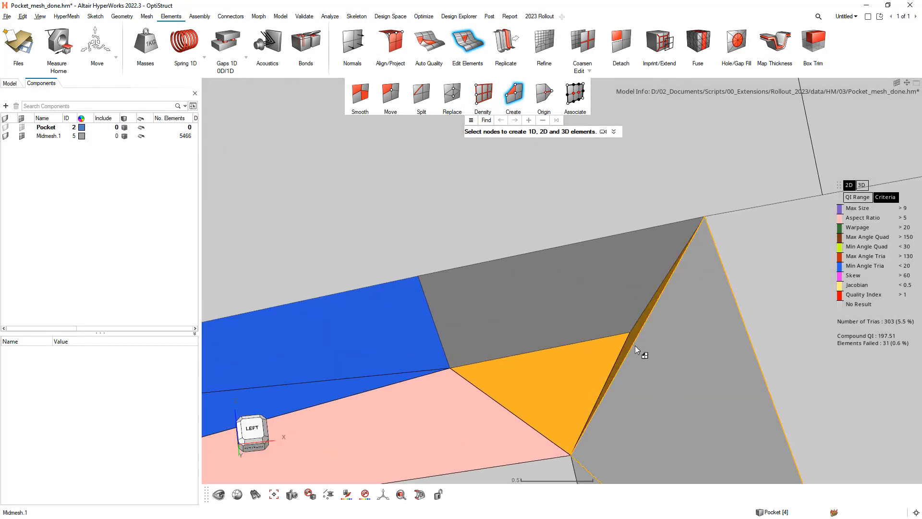
left_click(632, 336)
Step: Delete the remaining failing Aspect Ratio and Min Angle Tria elements along the narrow strip at this flange step
scroll(597, 358, "down", 4)
left_click(522, 374)
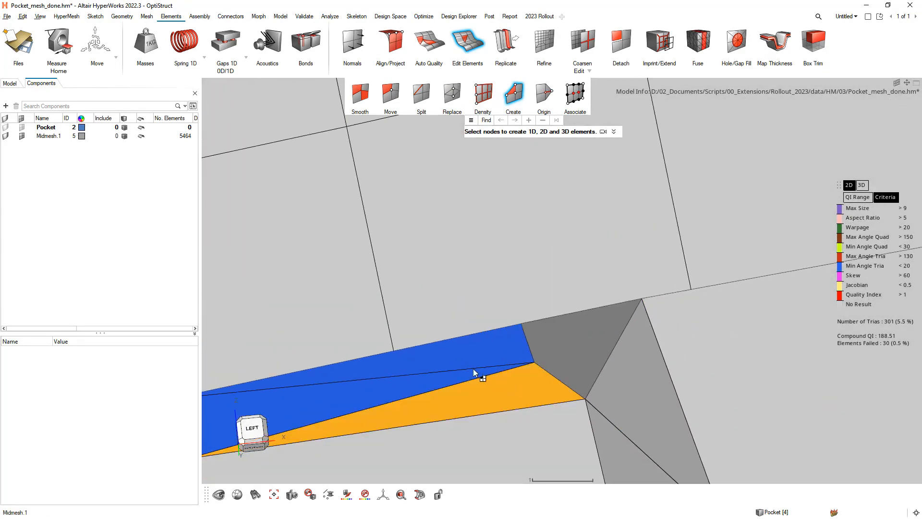
left_click(462, 368)
left_click(434, 377)
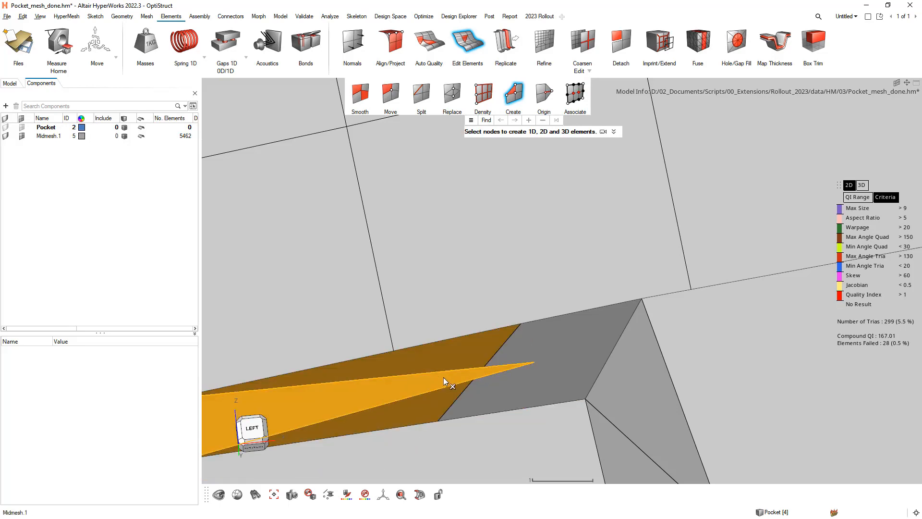
left_click(456, 356)
Step: Fill the opened gap at the flange step with a quad along the strip and a tria in the corner, using Create
scroll(524, 382, "down", 3)
right_click_drag(538, 379, 612, 344)
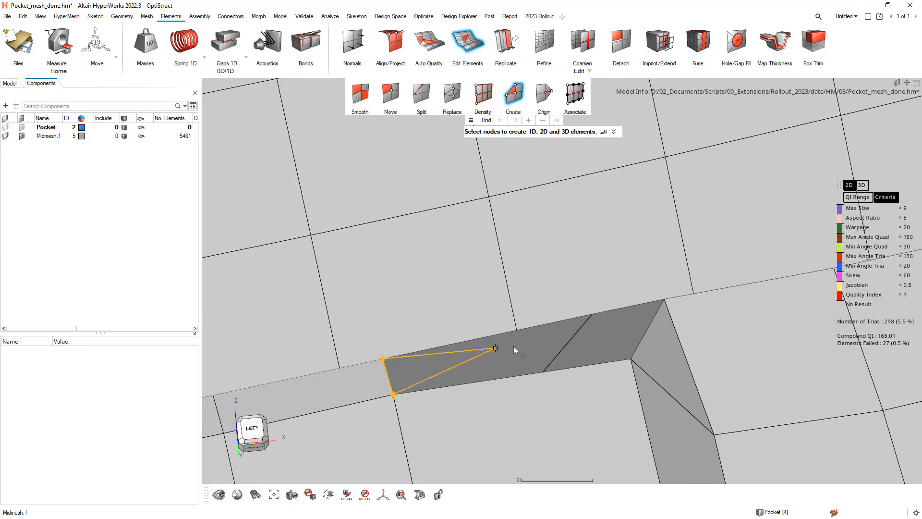
left_click(593, 314)
left_click(631, 358)
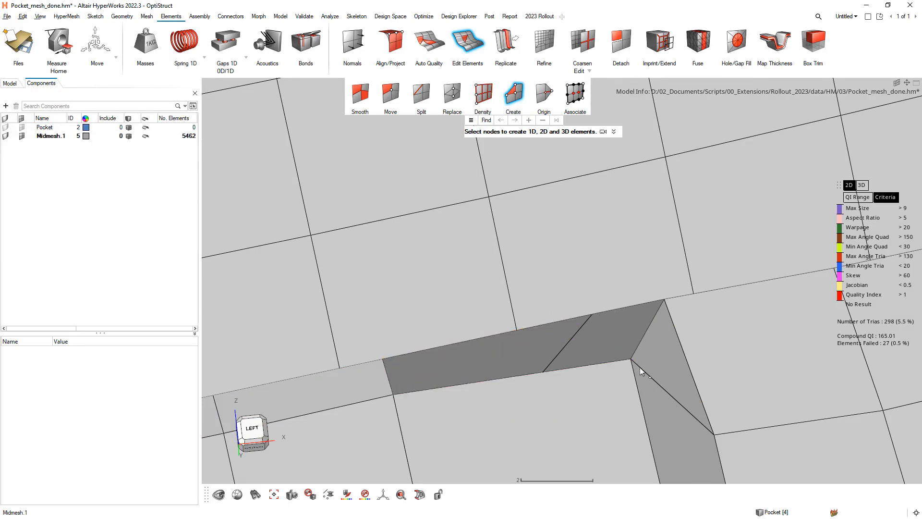
left_click(631, 359)
left_click(664, 300)
left_click(593, 314)
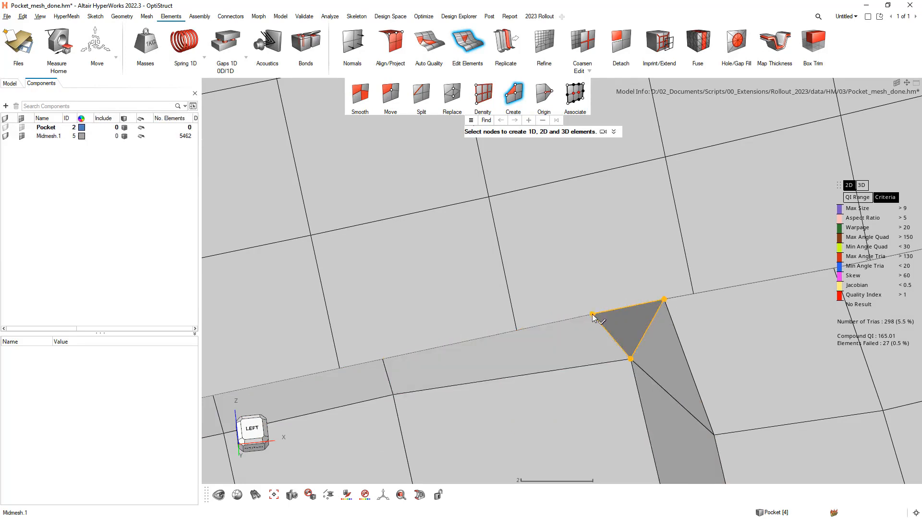
left_click(594, 315)
Step: Examine the whole midmesh for remaining failed elements and exit Edit Elements
scroll(627, 339, "down", 5)
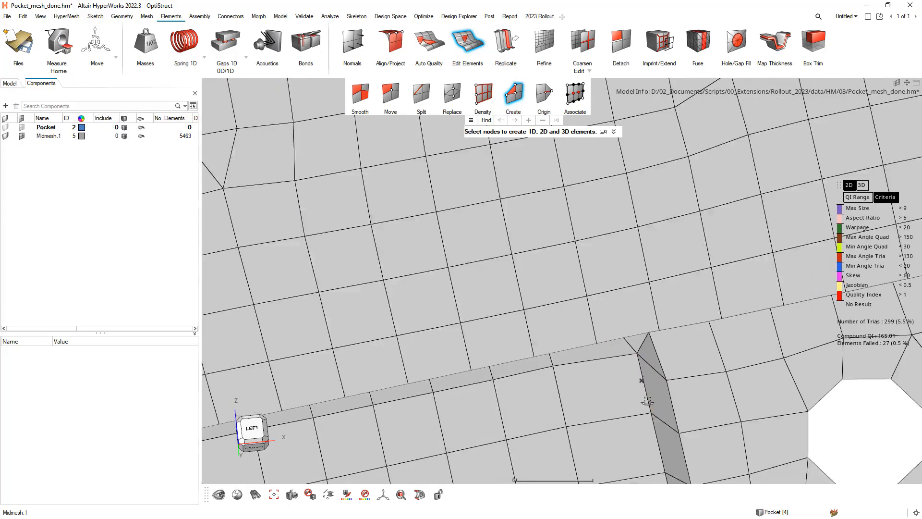
middle_click_drag(642, 378, 660, 376)
scroll(661, 379, "down", 10)
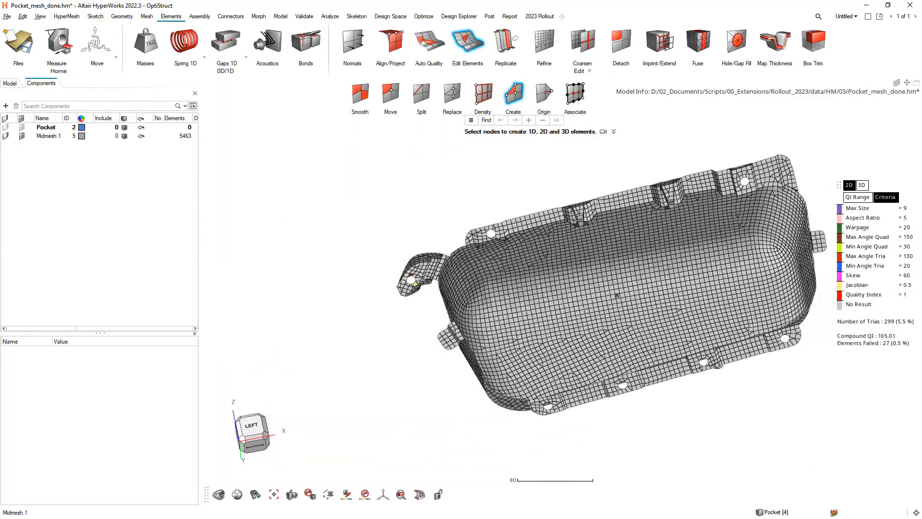
middle_click_drag(718, 366, 735, 322)
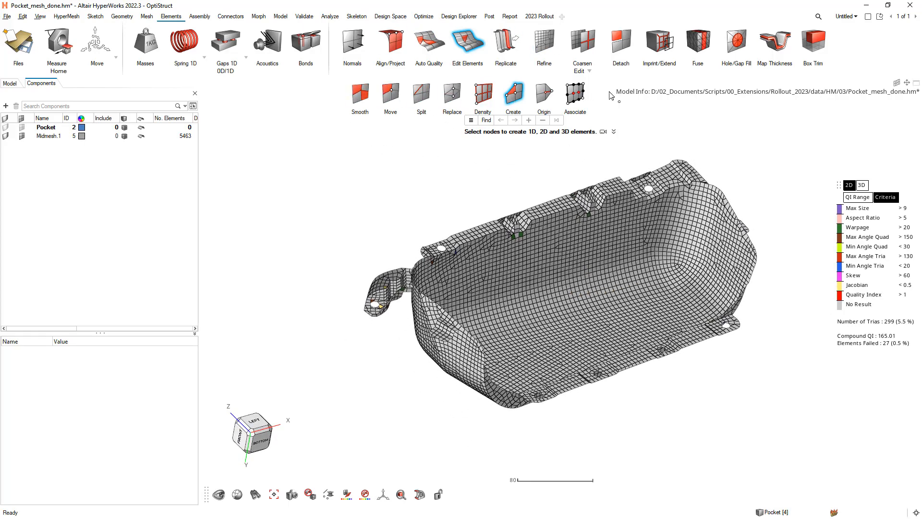
right_click_drag(619, 317, 580, 313)
scroll(459, 248, "up", 3)
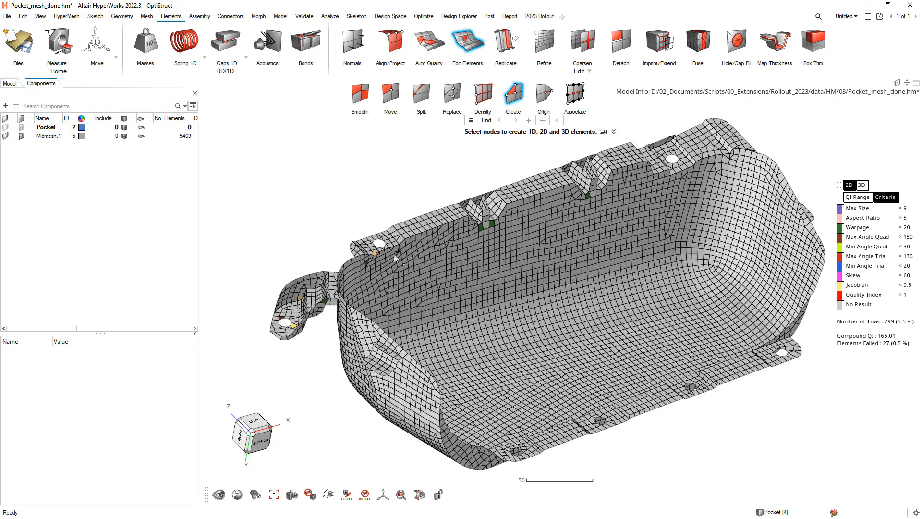
middle_click_drag(565, 298, 566, 317)
scroll(561, 304, "down", 1)
key("Escape")
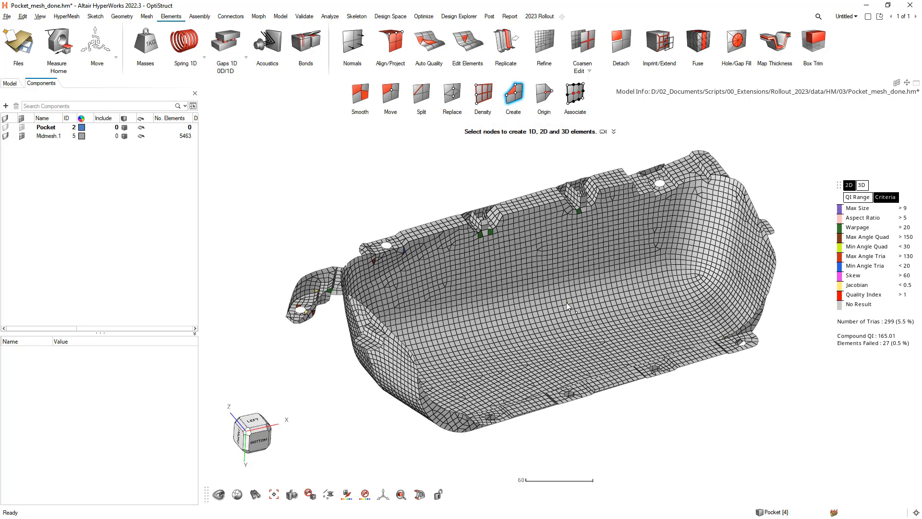
Step: Select all midmesh elements for Auto Quality and review the elements it would affect
left_click(429, 49)
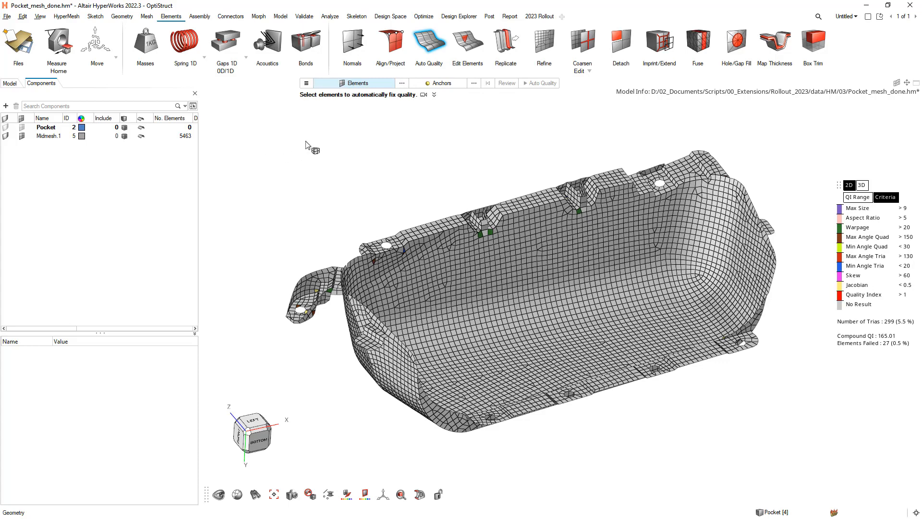
left_click_drag(259, 114, 805, 472)
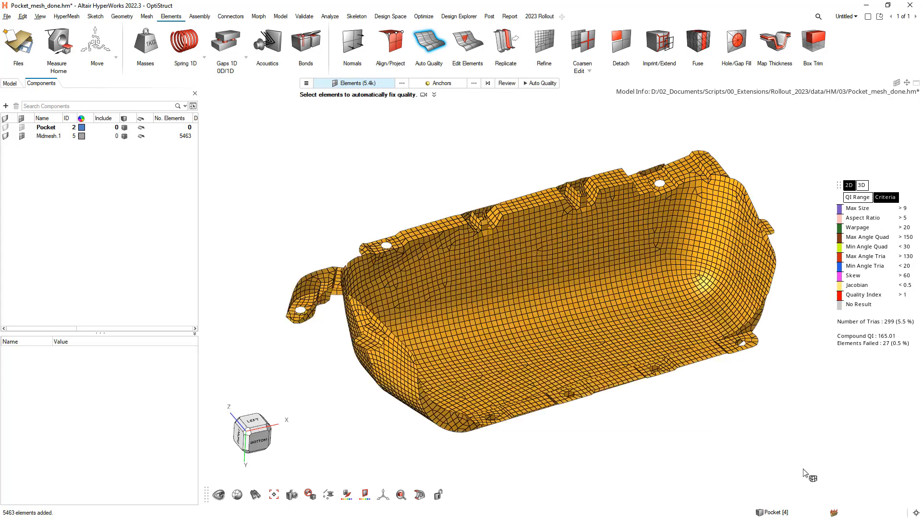
left_click(507, 83)
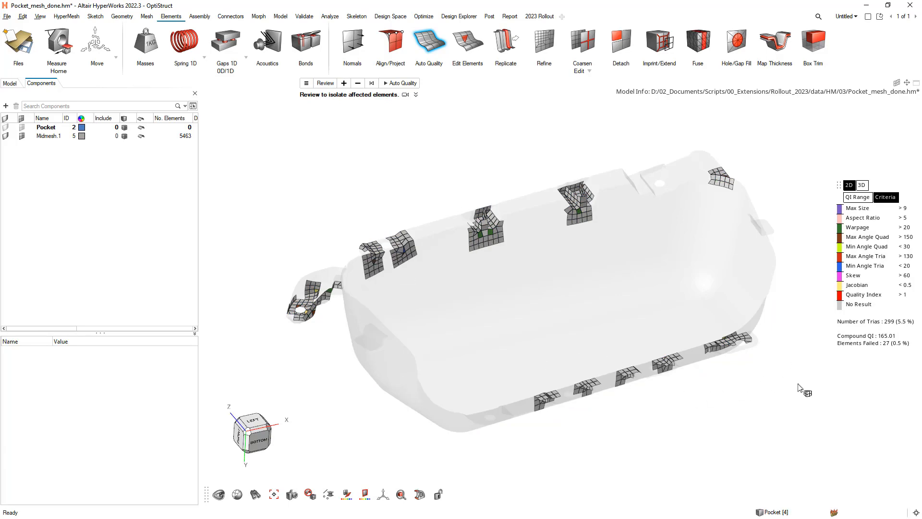
Step: Run Auto Quality on the reviewed midmesh elements to fix the remaining failures
left_click(392, 85)
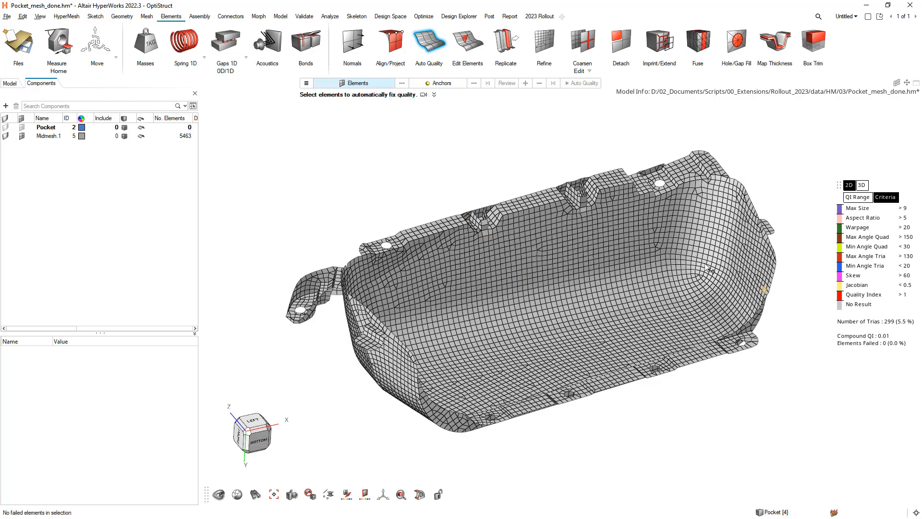
mouse_move(705, 264)
middle_mouse_down()
mouse_move(710, 303)
mouse_move(726, 270)
middle_mouse_up()
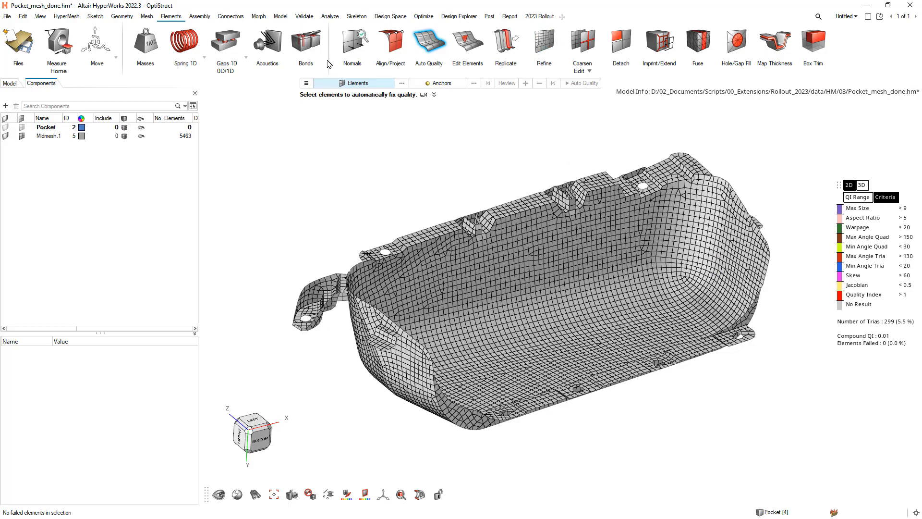
Step: Start the mesh Rebuild tool and review its element size and keep-selection options
left_click(147, 17)
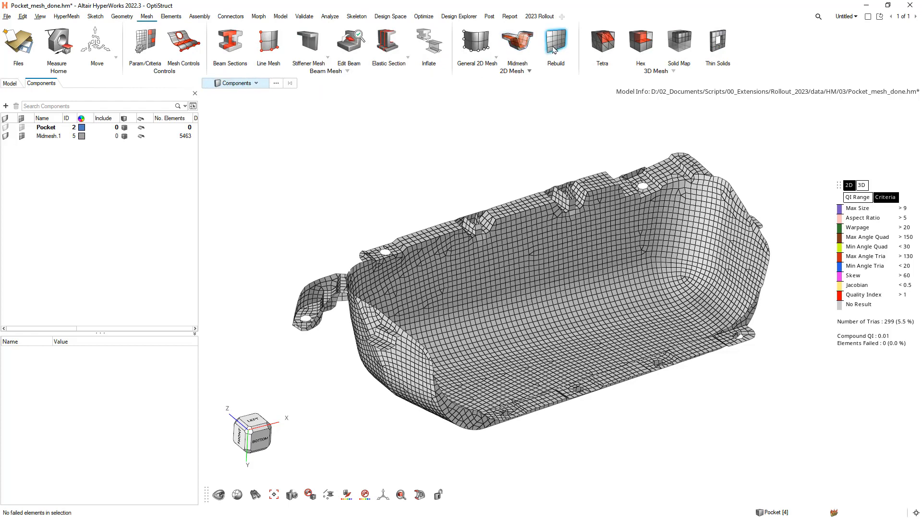
left_click(554, 49)
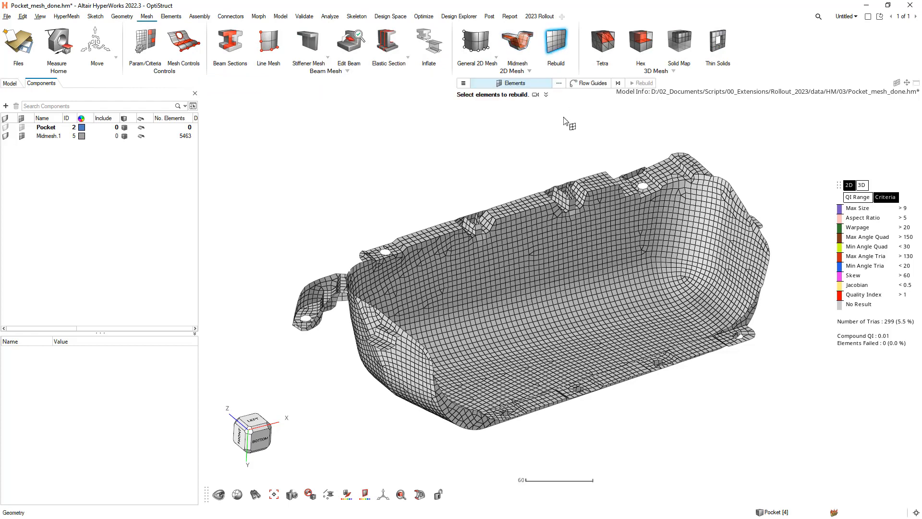
left_click(464, 84)
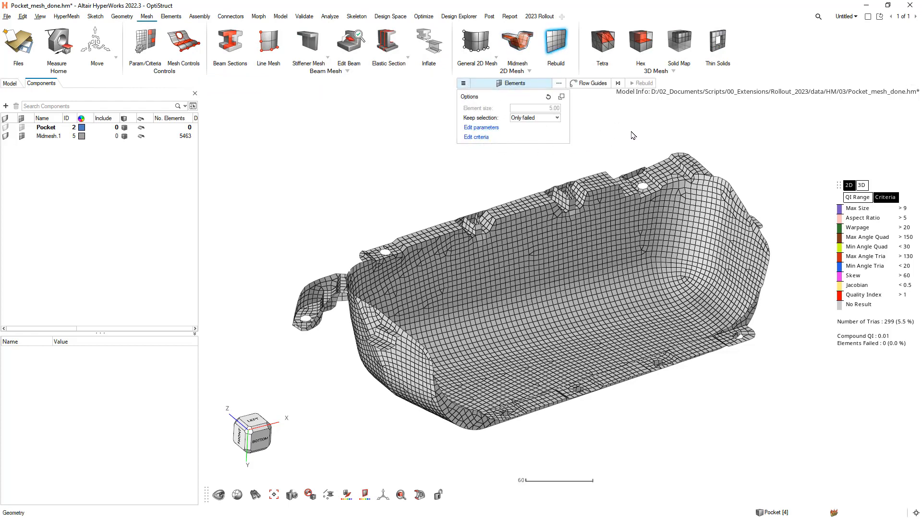
left_click(464, 83)
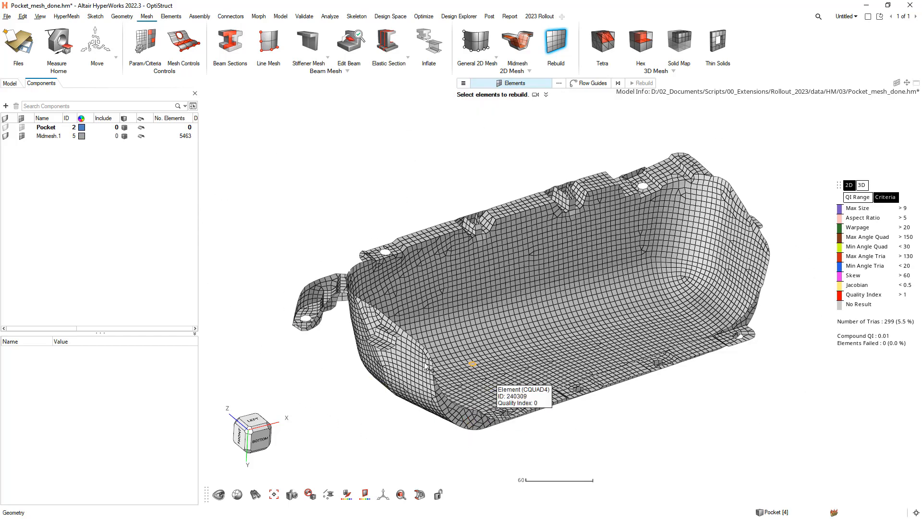
Step: Review the basic meshing parameters and the 2D quality criteria that apply to the rebuild
right_click_drag(645, 424, 630, 415)
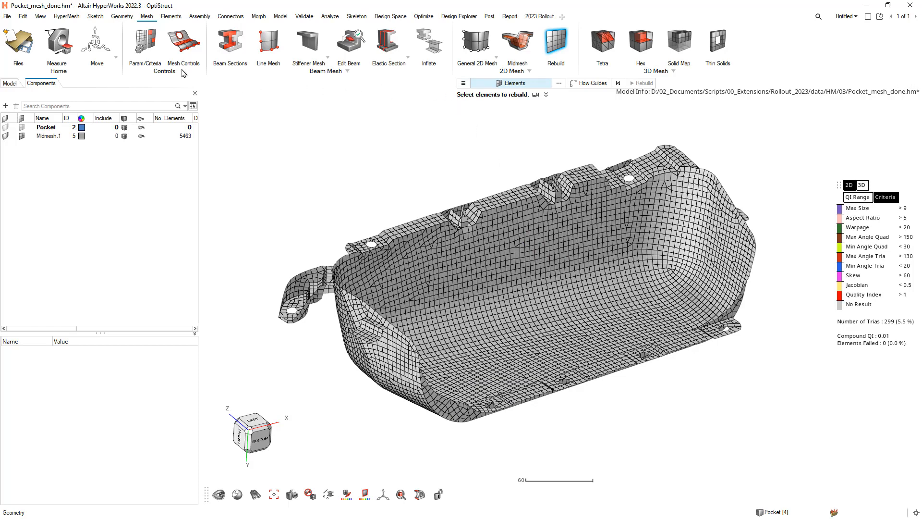
left_click(139, 49)
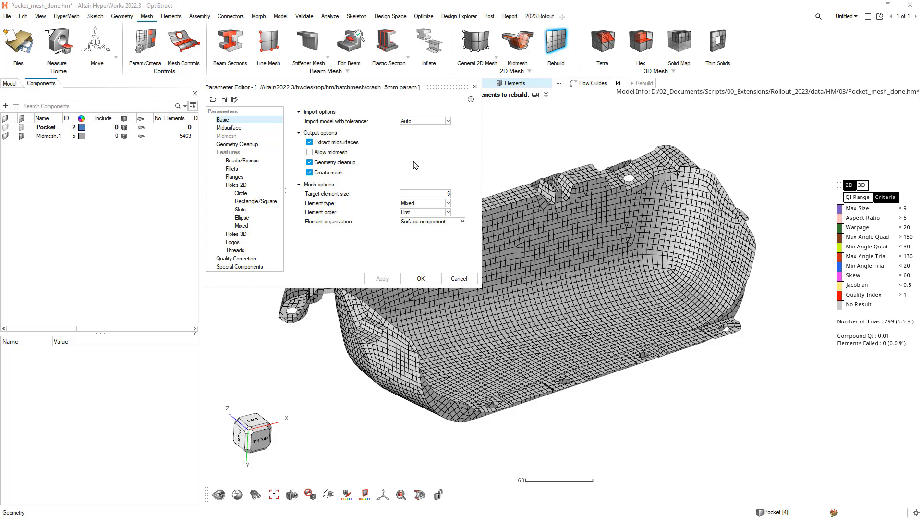
left_click(421, 278)
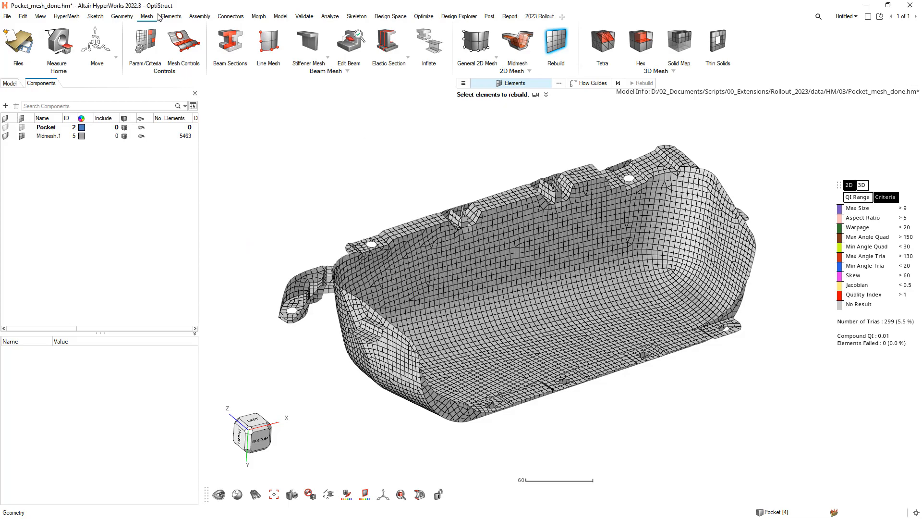
left_click(154, 46)
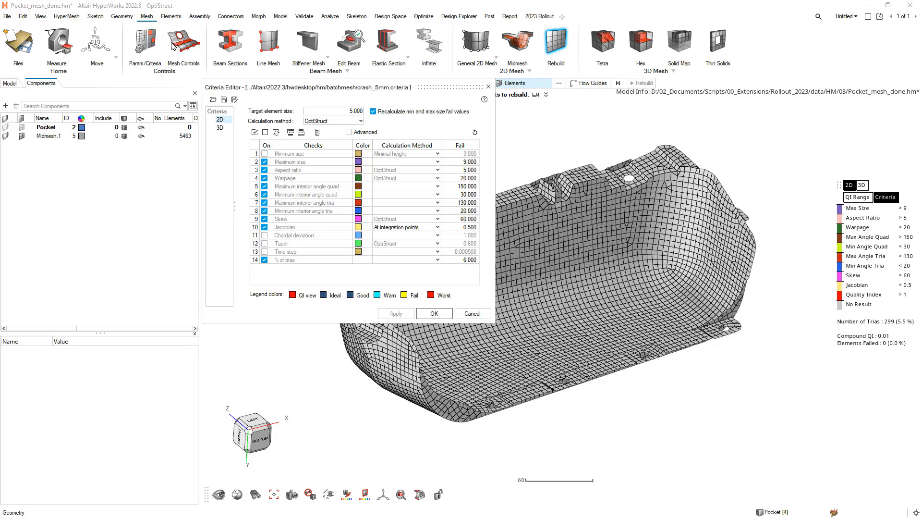
left_click(488, 87)
Step: Select all midmesh elements and rebuild the mesh
scroll(531, 151, "down", 4)
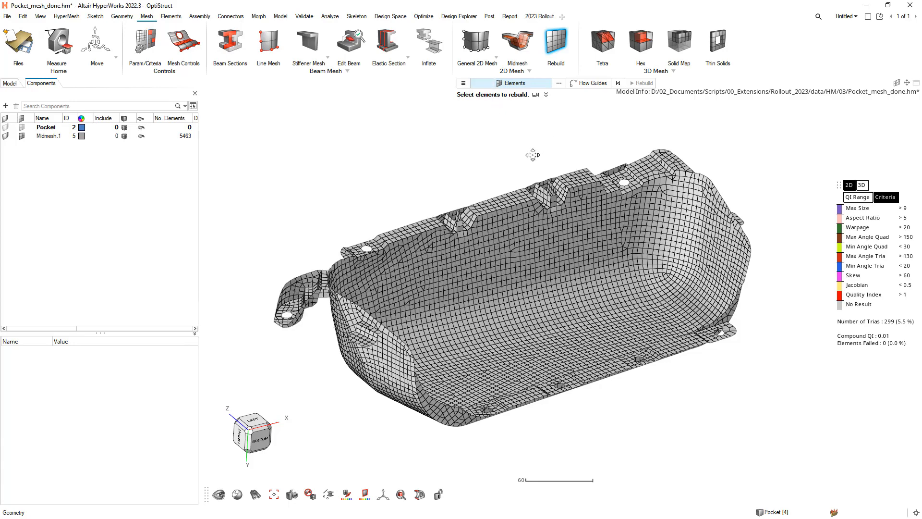
left_click_drag(309, 116, 760, 412)
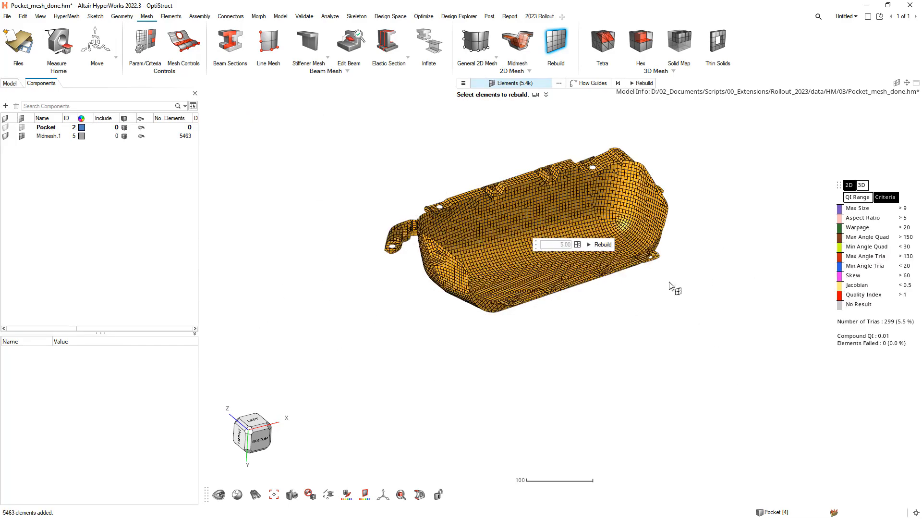
left_click(601, 245)
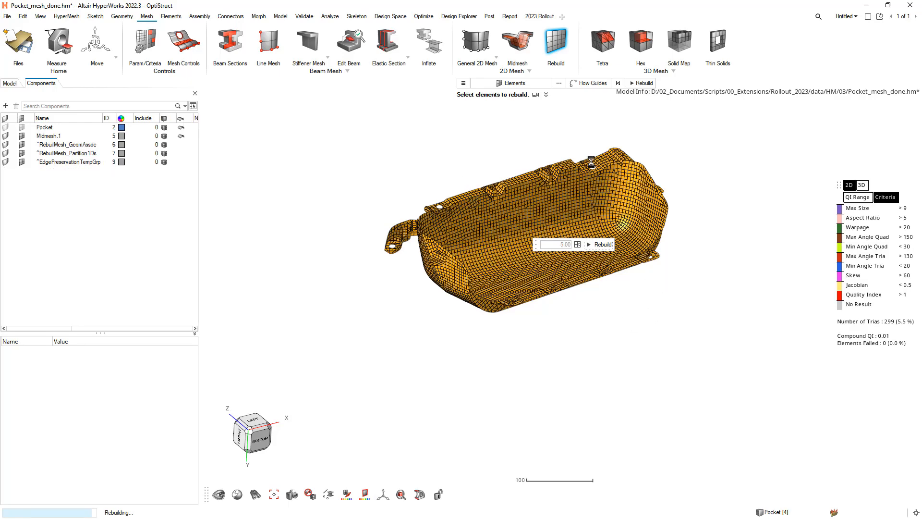
Step: Examine the rebuilt midmesh around the flange holes, corners and side walls, including the elements still selected
scroll(528, 249, "up", 5)
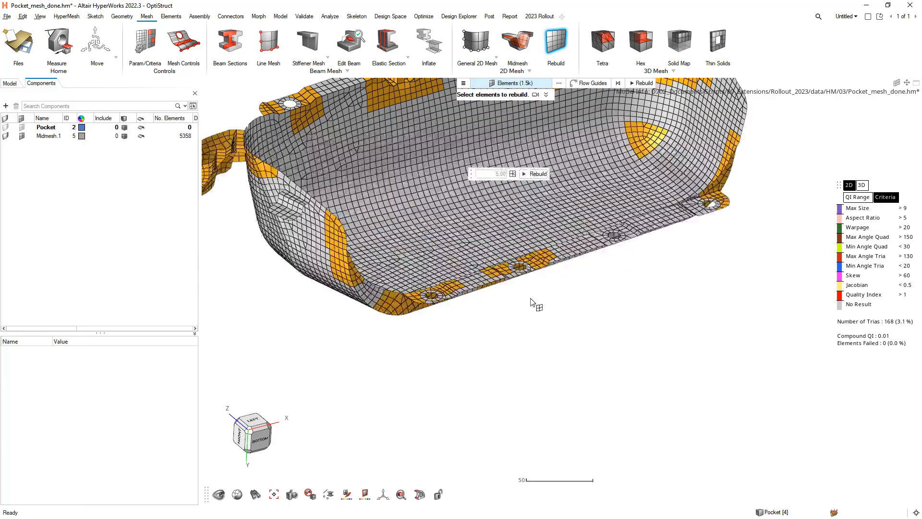
scroll(567, 352, "up", 5)
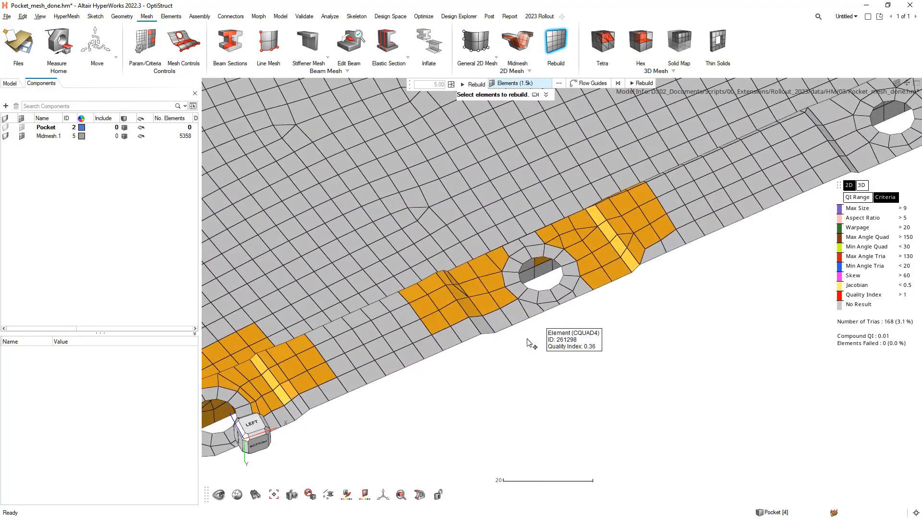
scroll(581, 349, "down", 5)
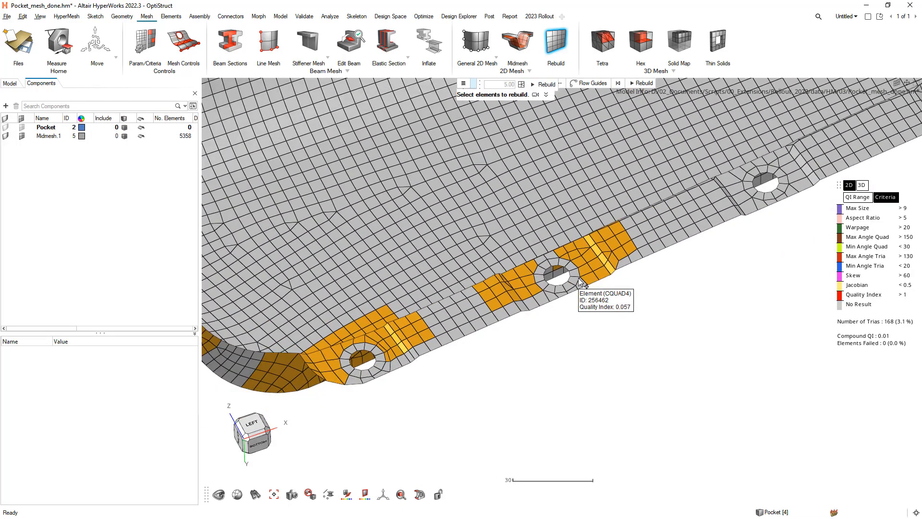
right_click_drag(581, 349, 583, 353)
scroll(759, 186, "down", 3)
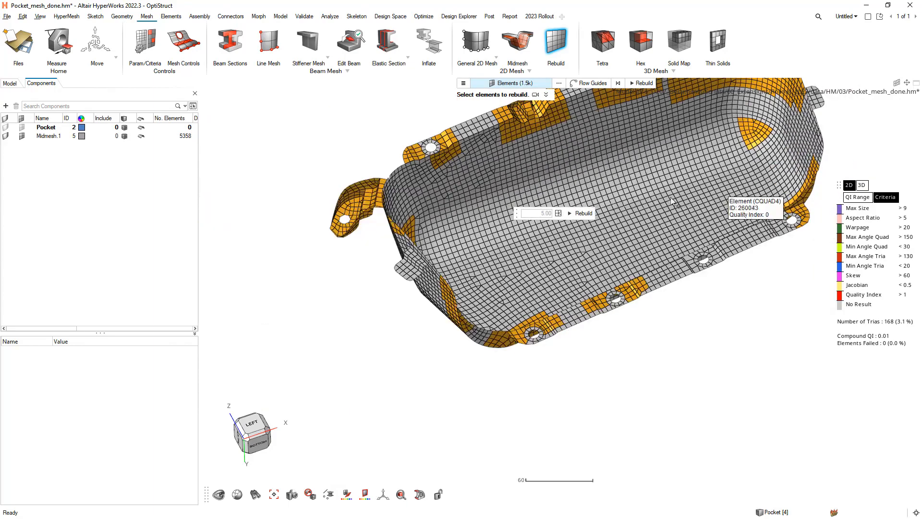
middle_click_drag(661, 193, 679, 162)
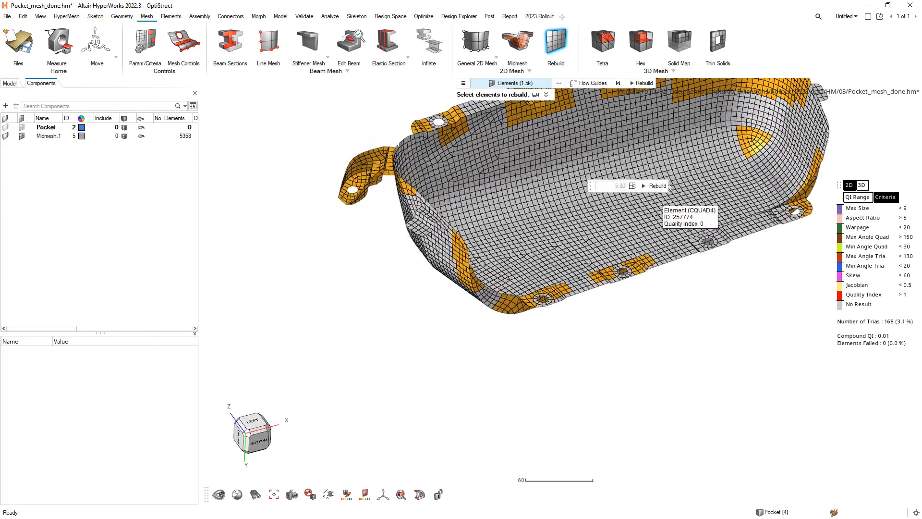
right_click_drag(673, 156, 575, 225)
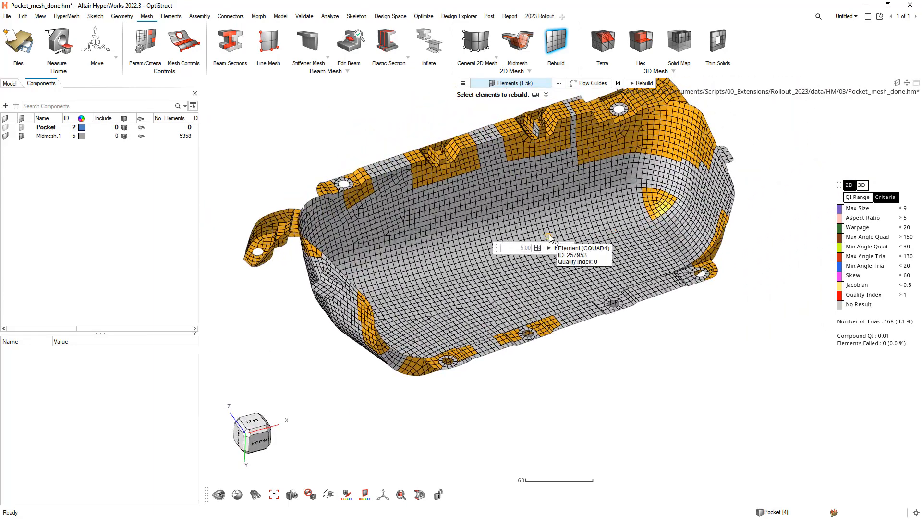
middle_click_drag(546, 235, 561, 228)
scroll(673, 259, "up", 2)
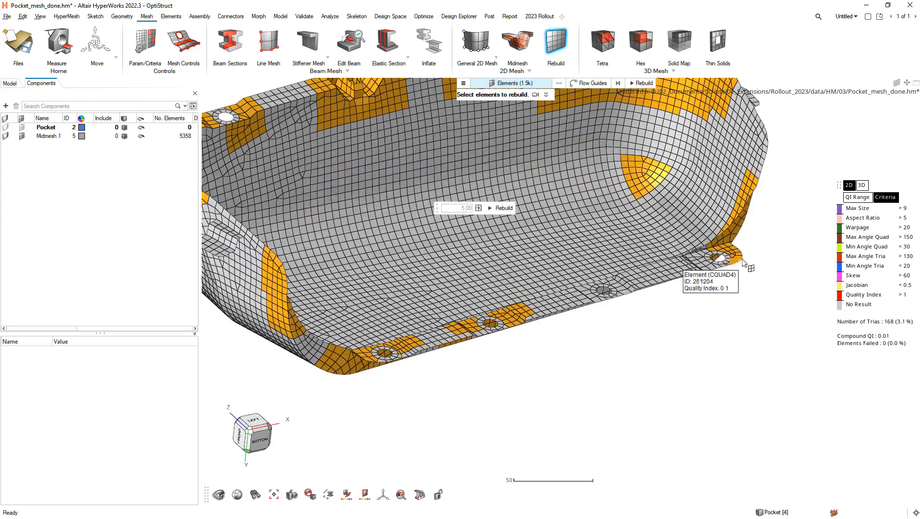
middle_click_drag(605, 254, 578, 264)
scroll(578, 264, "down", 2)
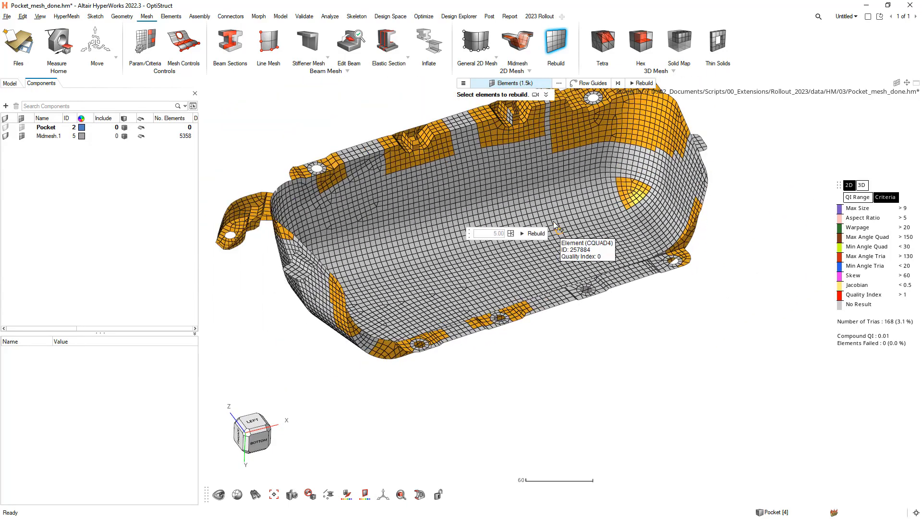
Step: Select all elements of the rebuilt midmesh for another Auto Quality pass
left_click(171, 16)
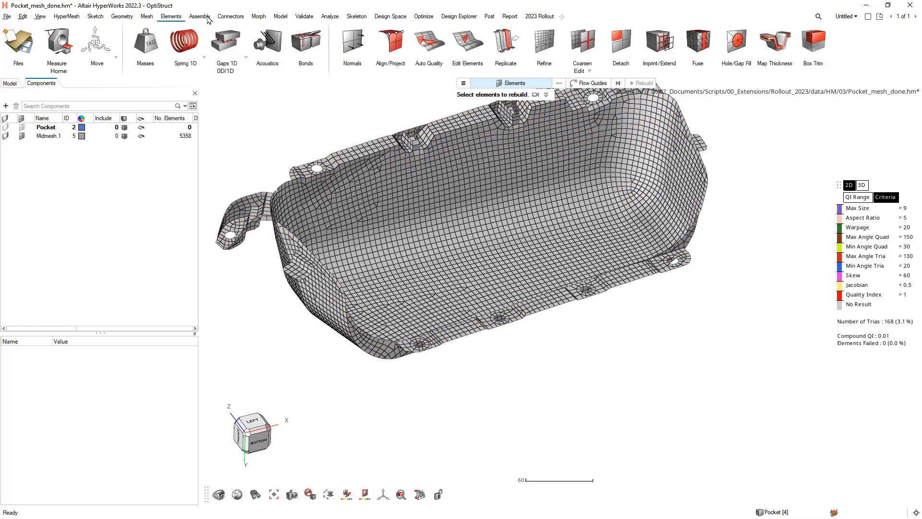
left_click(429, 43)
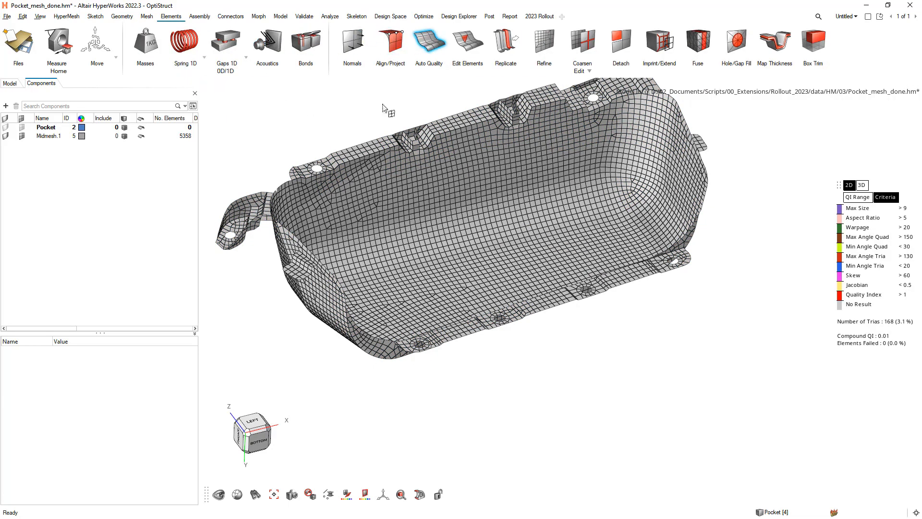
right_click_drag(340, 131, 350, 146)
key("ctrl+a")
left_click(545, 86)
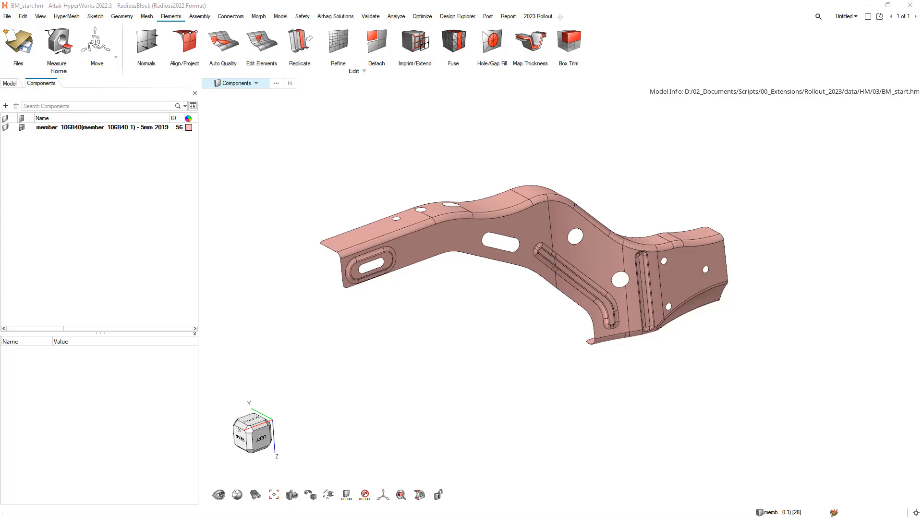
Step: Inspect the member part in BM_start.hm and start Batch defeaturing for its surfaces
mouse_move(557, 350)
middle_mouse_down()
mouse_move(484, 346)
mouse_move(531, 354)
middle_mouse_up()
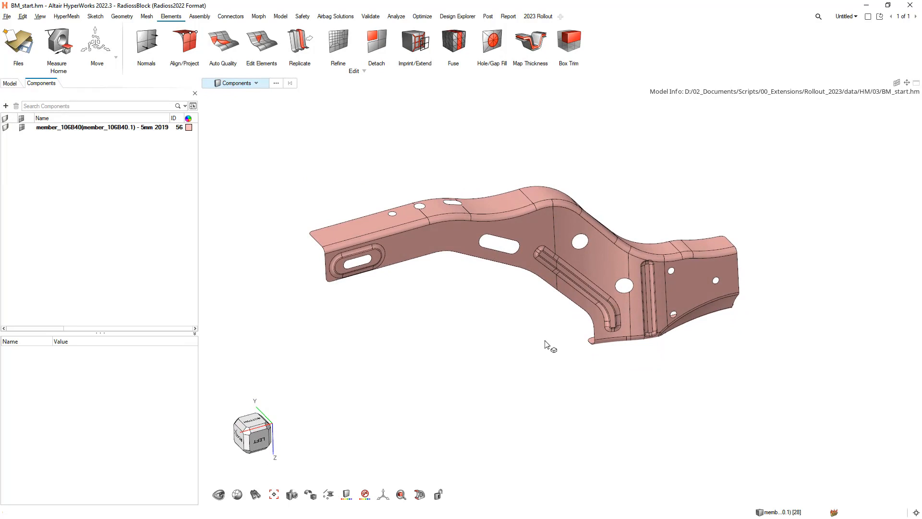
mouse_move(711, 359)
middle_mouse_down()
mouse_move(719, 359)
mouse_move(737, 192)
middle_mouse_up()
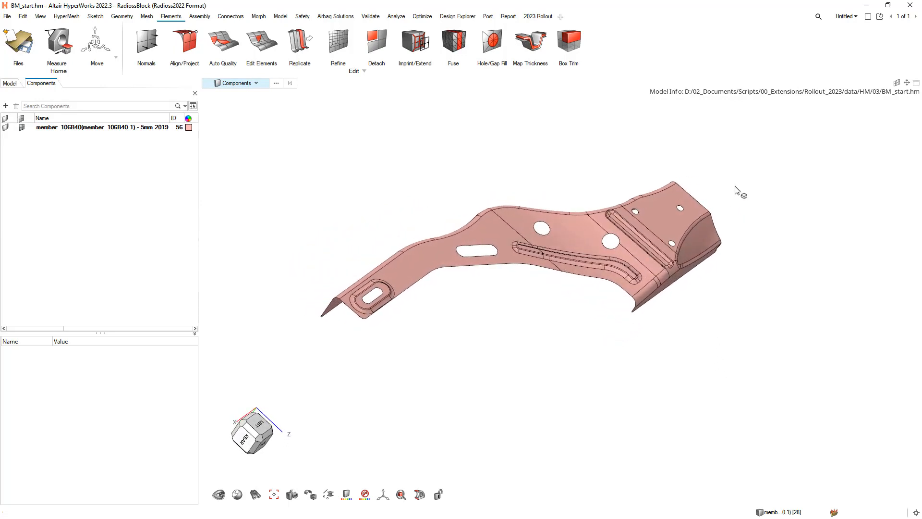
left_click(121, 17)
left_click(918, 35)
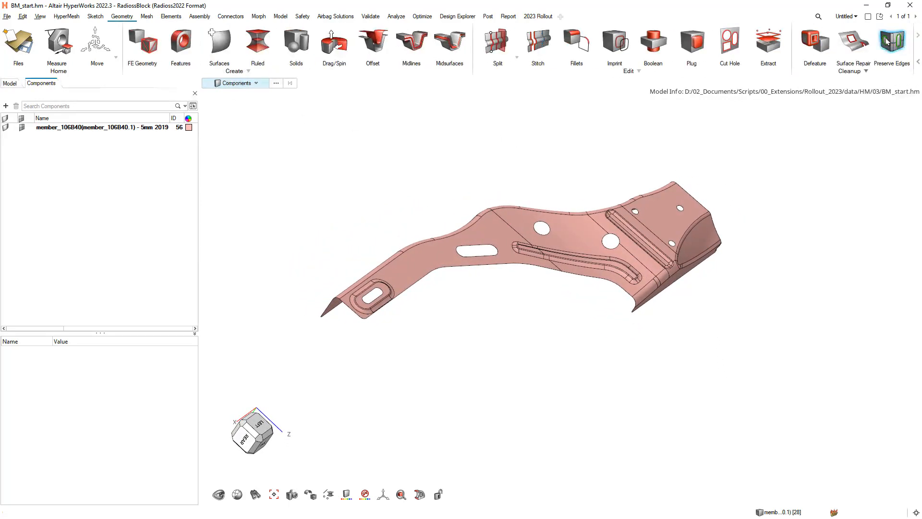
left_click(815, 41)
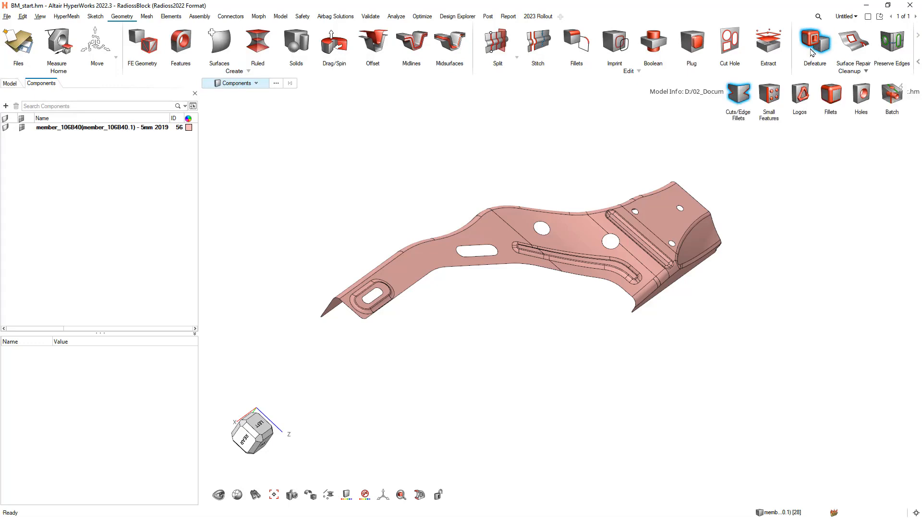
left_click(891, 96)
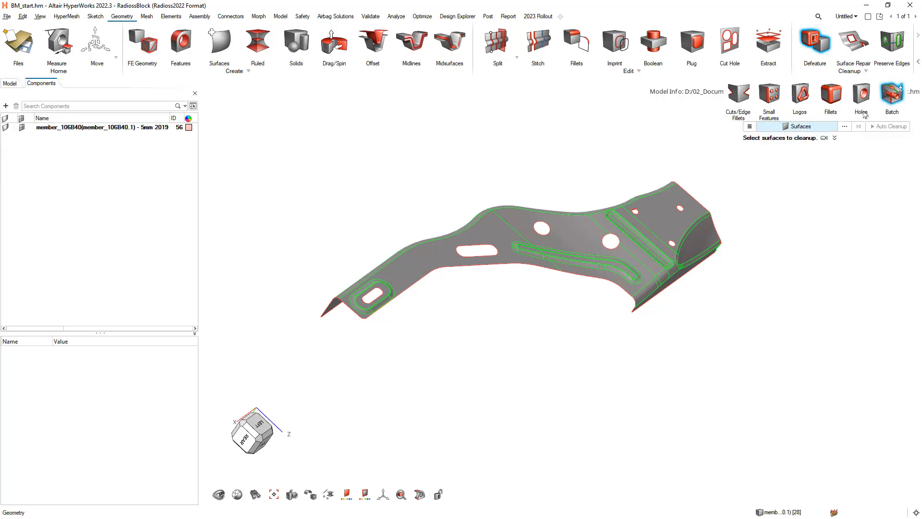
Step: Review the Basic and Geometry Cleanup settings in the batch cleanup parameters and turn off 2D hole recognition
left_click(750, 127)
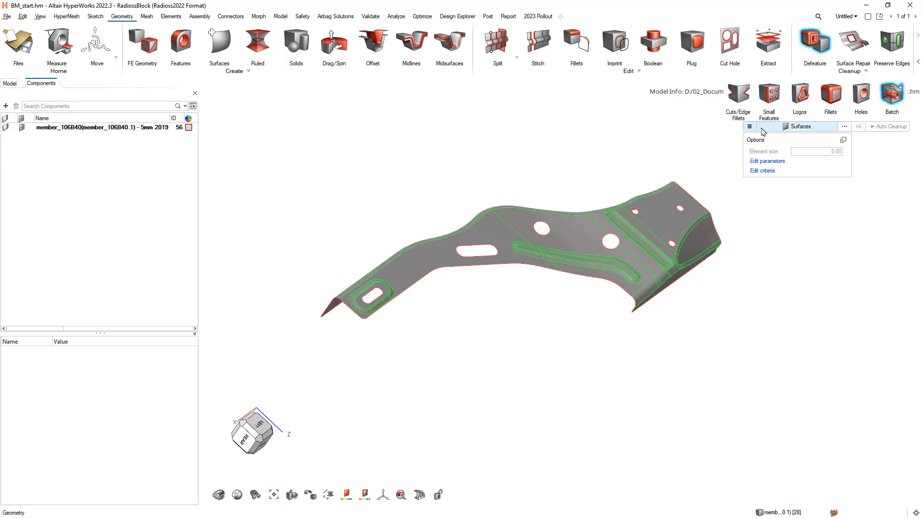
left_click(763, 161)
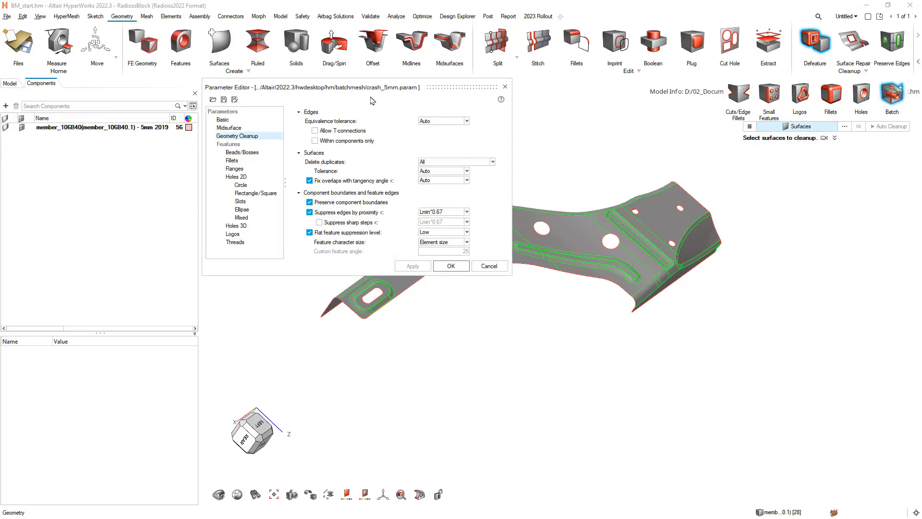
left_click_drag(374, 90, 357, 80)
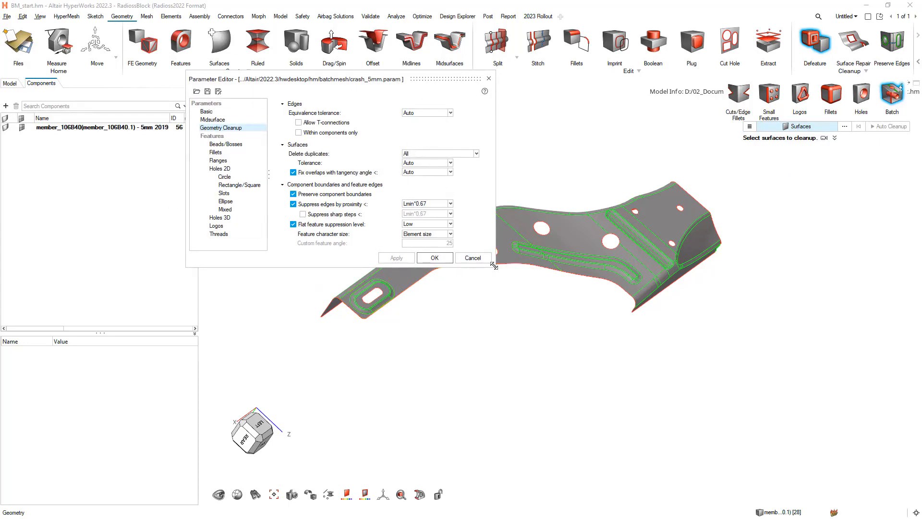
left_click_drag(495, 267, 500, 348)
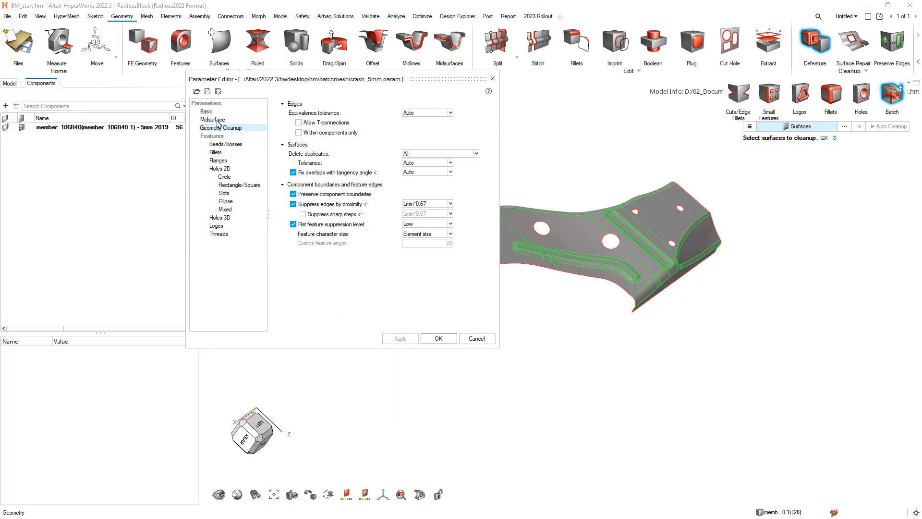
left_click(207, 111)
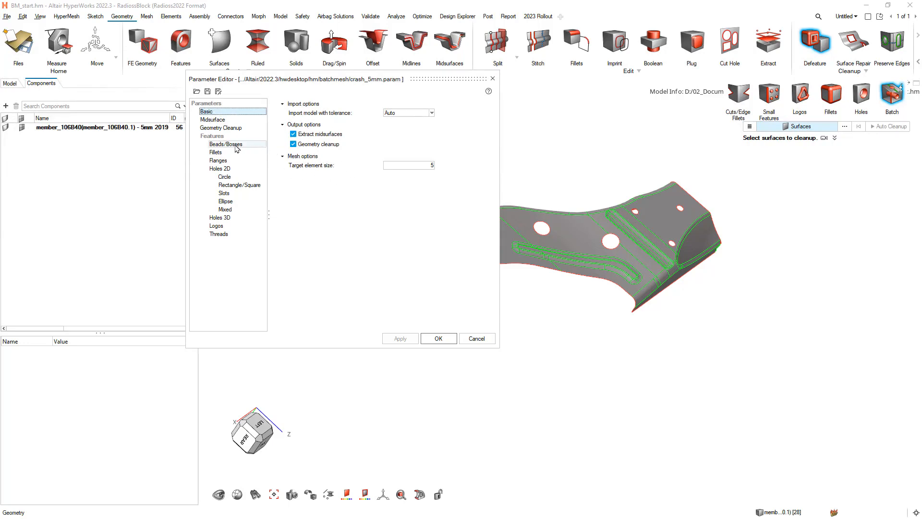
left_click(221, 128)
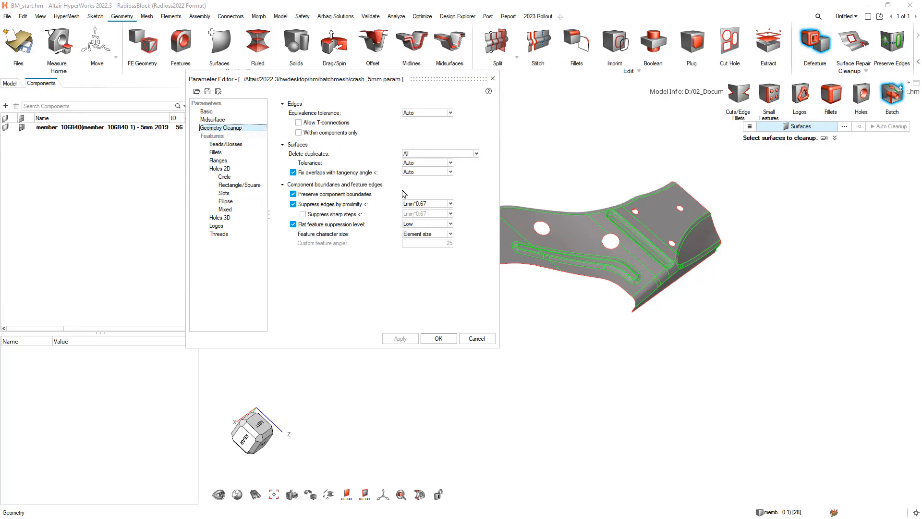
left_click(230, 171)
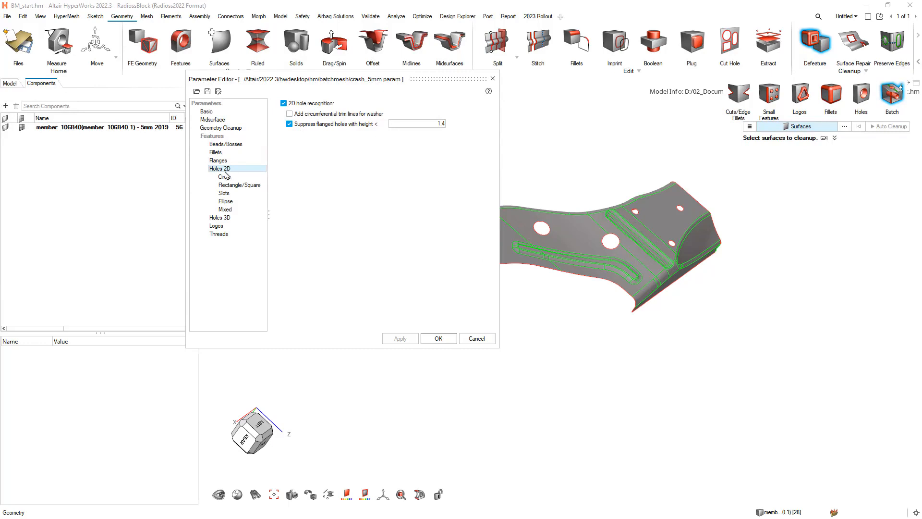
left_click(297, 104)
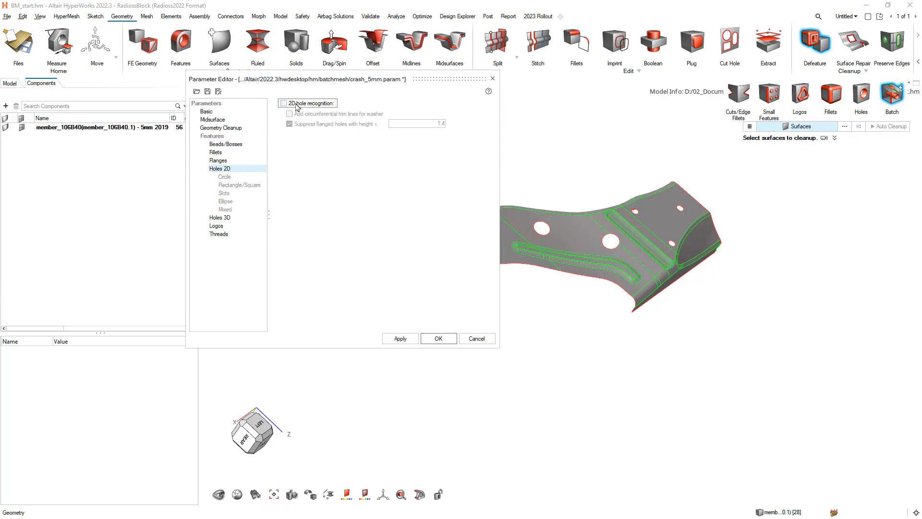
left_click(438, 339)
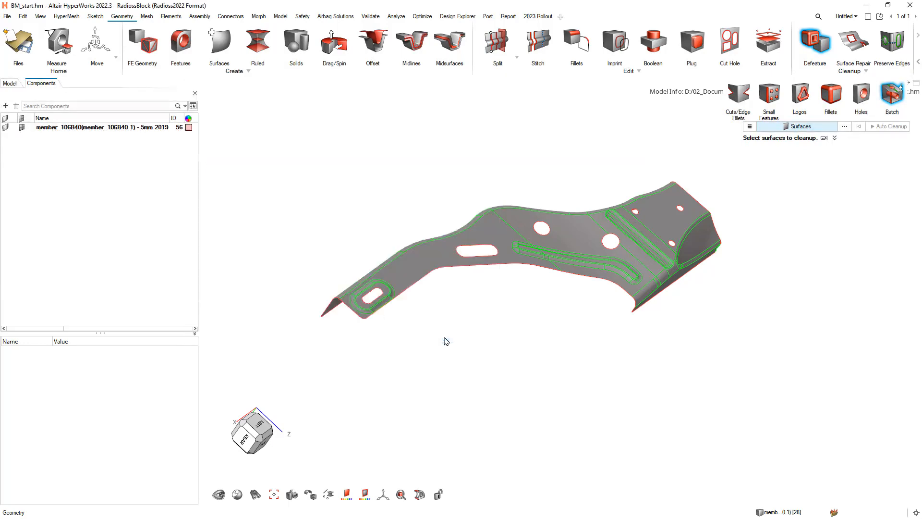
Step: Select all surfaces of the member part and run Auto Cleanup on them
left_click_drag(257, 123, 846, 477)
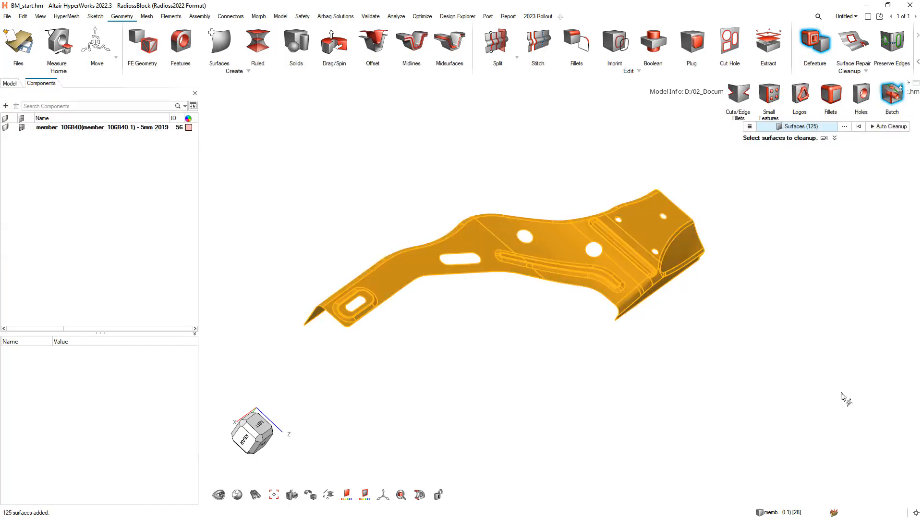
left_click(882, 127)
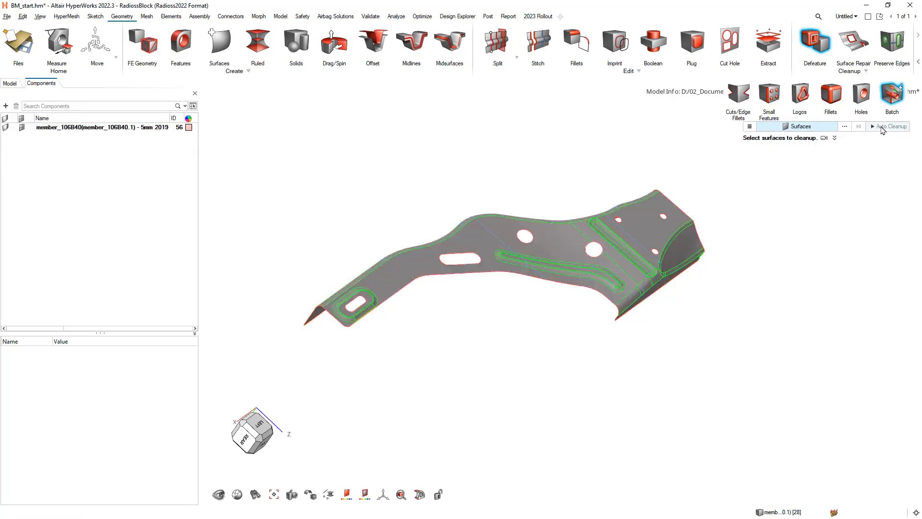
Step: Examine the cleaned-up surface edges around the beads, fillets and small holes at the member's wide end
scroll(646, 267, "up", 5)
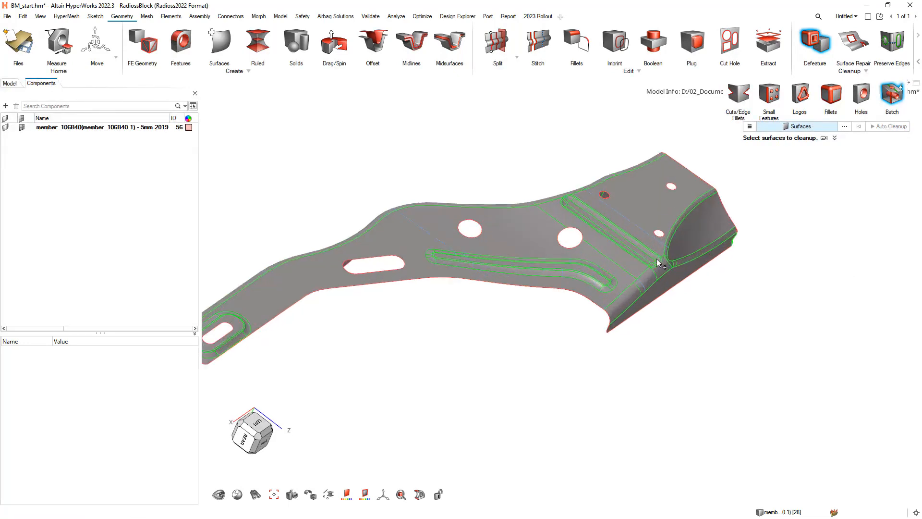
middle_click_drag(643, 261, 612, 262)
scroll(681, 236, "up", 2)
right_click_drag(681, 236, 551, 275)
middle_click_drag(551, 276, 590, 275)
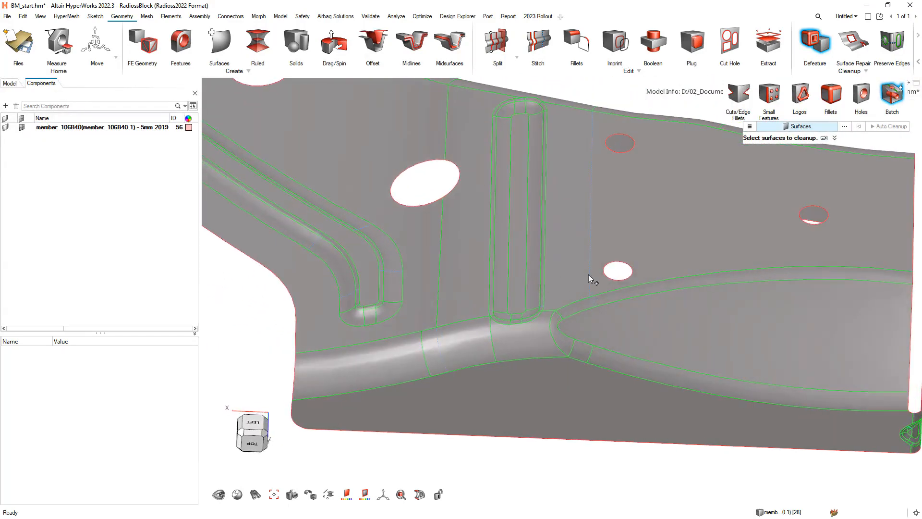
scroll(590, 275, "up", 3)
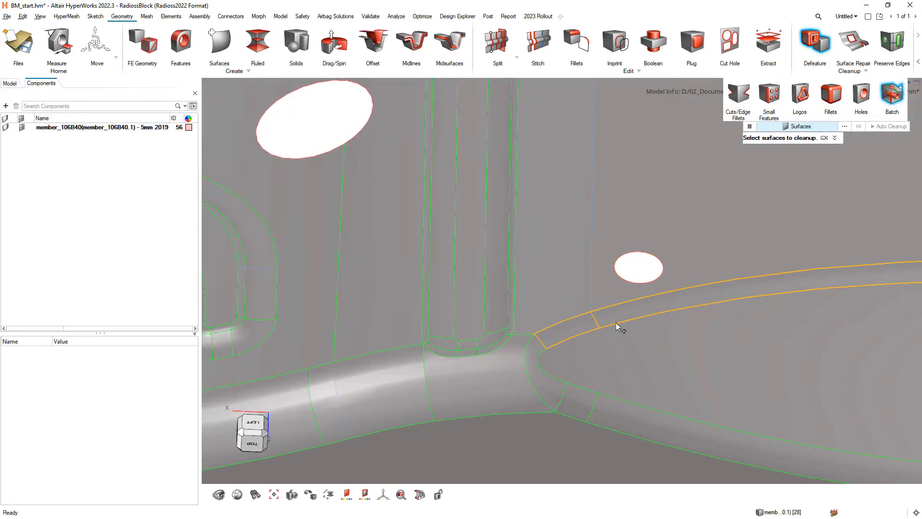
right_click_drag(542, 341, 689, 250)
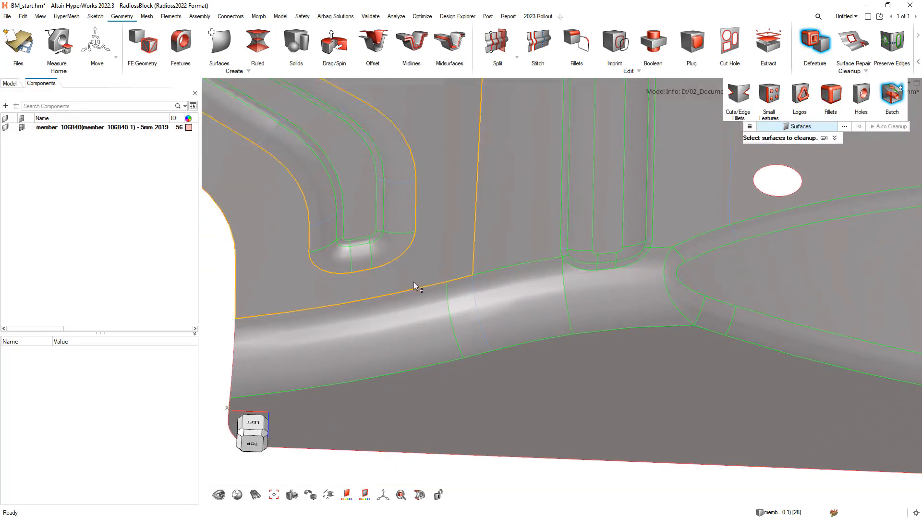
mouse_move(414, 285)
middle_mouse_down()
mouse_move(450, 307)
mouse_move(472, 290)
mouse_move(493, 323)
middle_mouse_up()
scroll(480, 295, "down", 5)
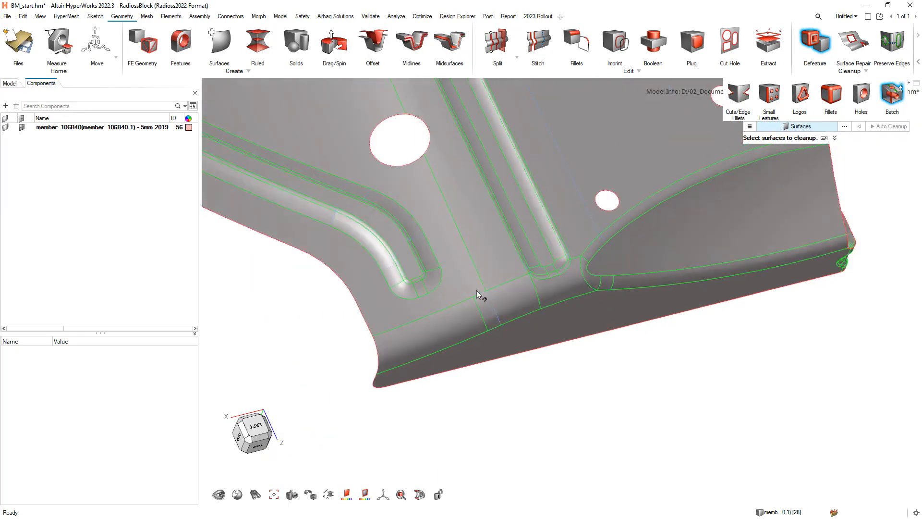
Step: Examine the cleaned-up edges along the long bead and upper flange, and view the whole member
right_click_drag(411, 281, 614, 335)
right_click_drag(429, 234, 660, 250)
middle_click_drag(660, 250, 683, 262)
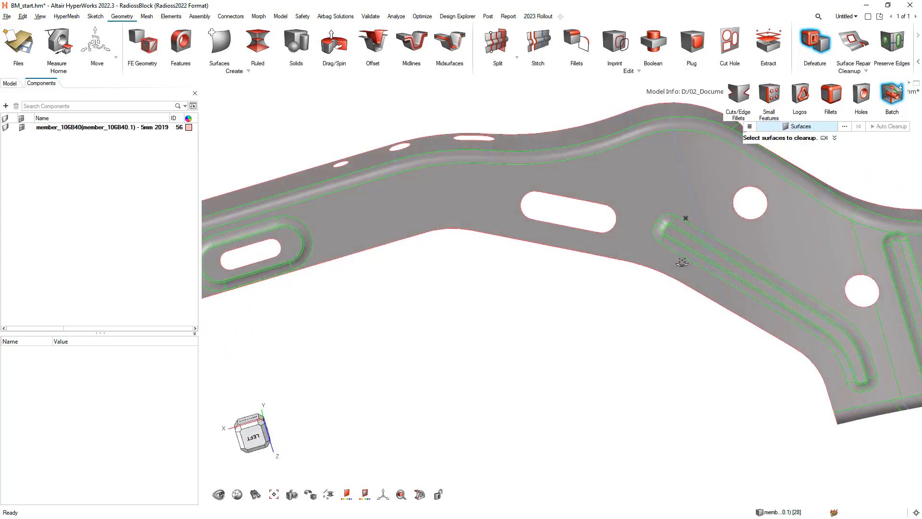
right_click_drag(732, 256, 617, 290)
middle_click_drag(643, 259, 587, 284)
scroll(634, 191, "up", 7)
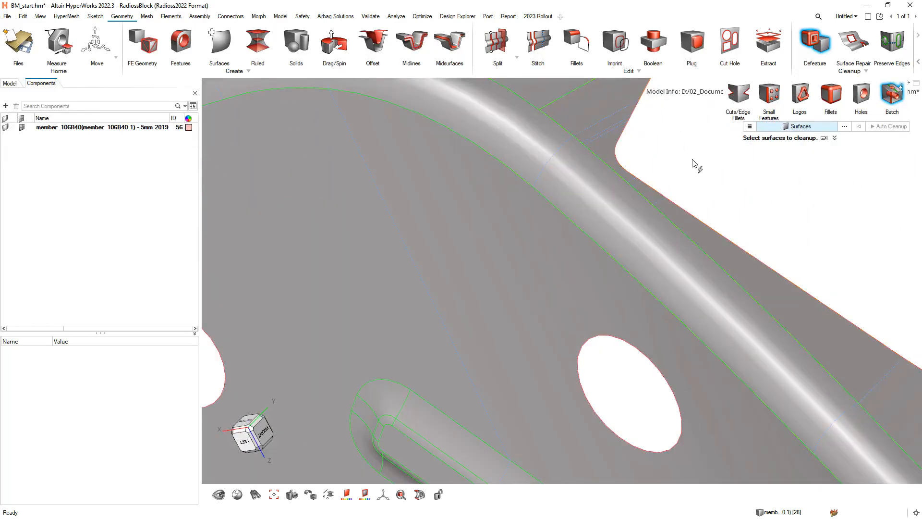
scroll(759, 255, "down", 5)
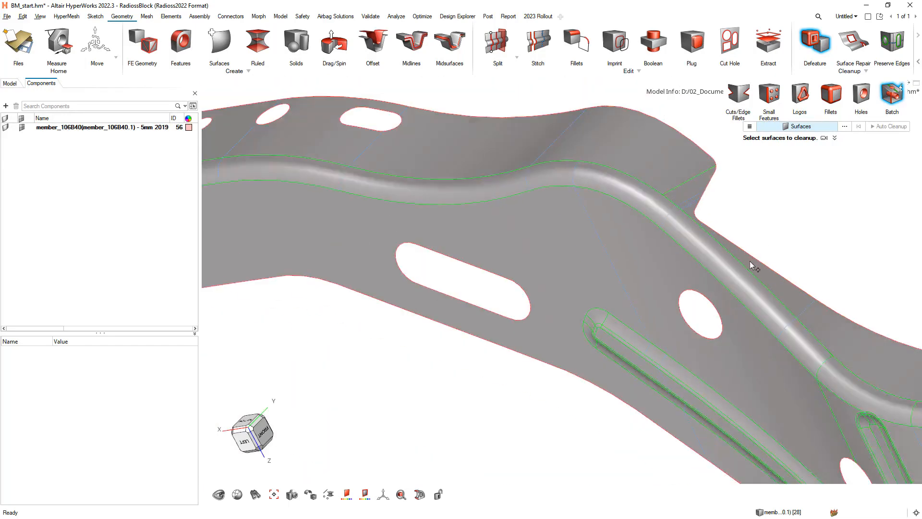
scroll(752, 265, "down", 5)
middle_click_drag(764, 258, 617, 208)
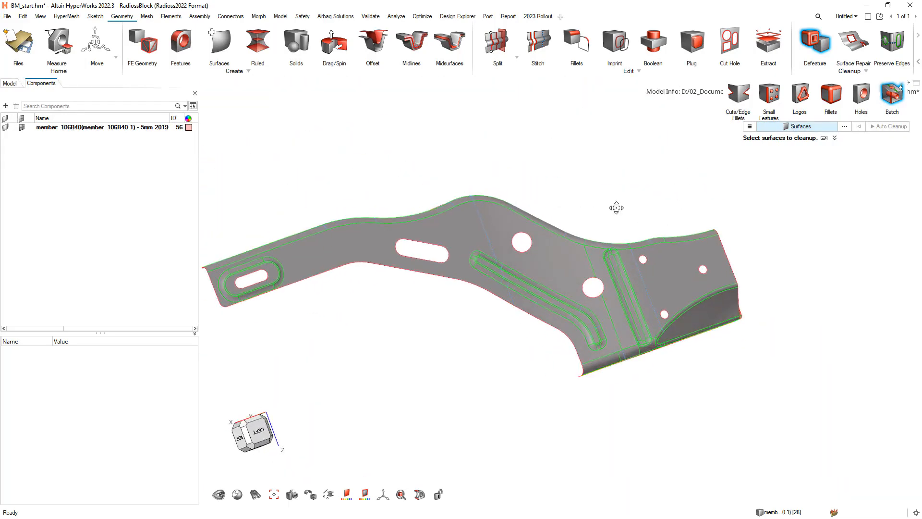
right_click_drag(616, 208, 675, 206)
middle_click_drag(698, 202, 616, 209)
right_click_drag(660, 203, 651, 194)
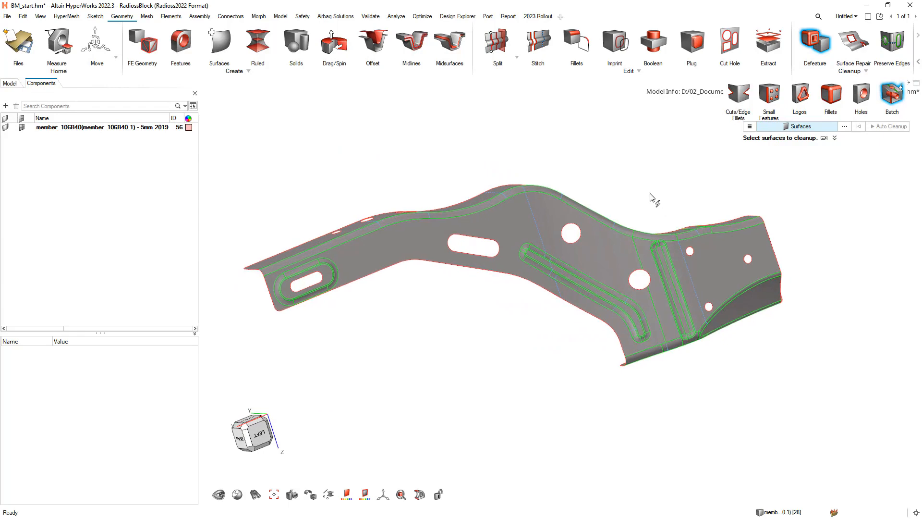
Step: Undo the automatic geometry cleanup and leave batch defeaturing
key("ctrl+z")
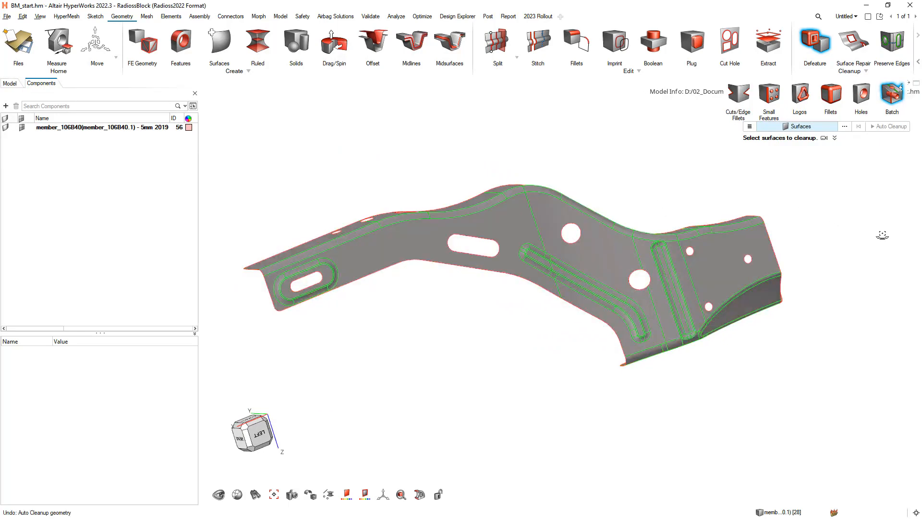
key("Escape")
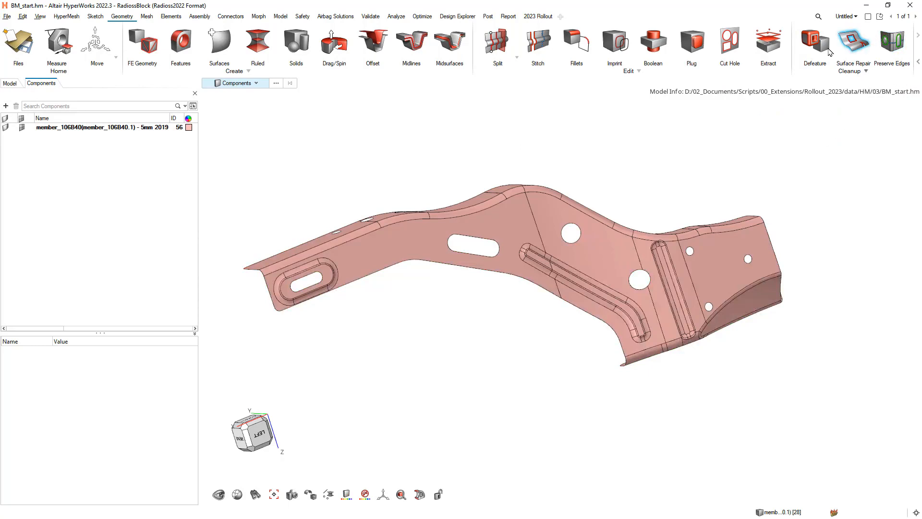
Step: Start BatchMesher, turn on 2D hole recognition in its parameters, and review the washer settings for circular holes
left_click(146, 16)
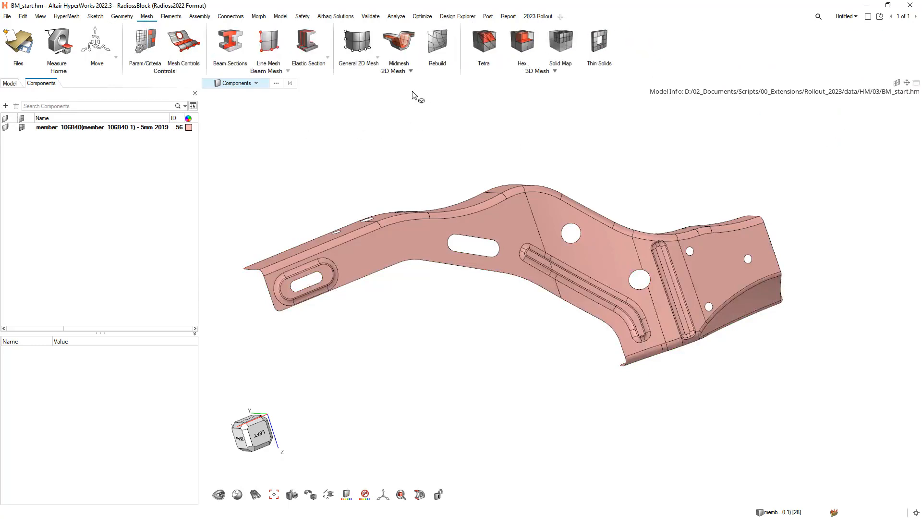
left_click(379, 57)
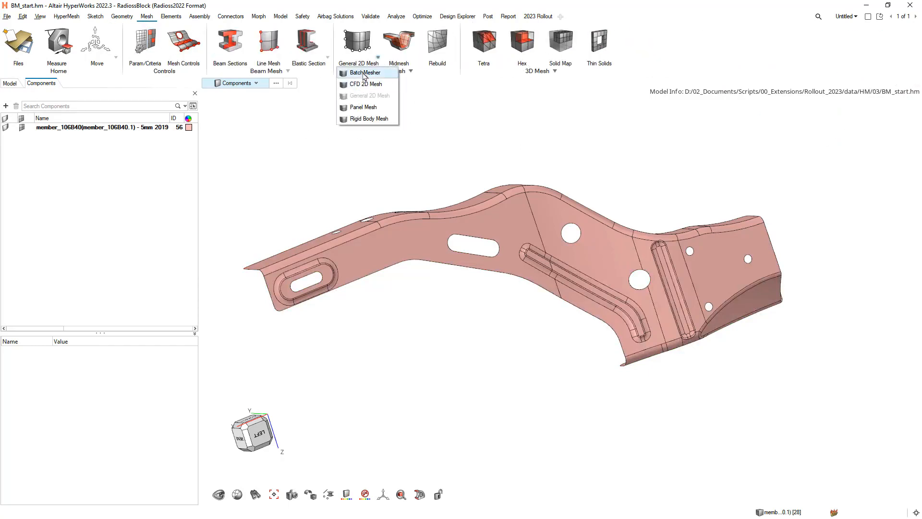
left_click(365, 73)
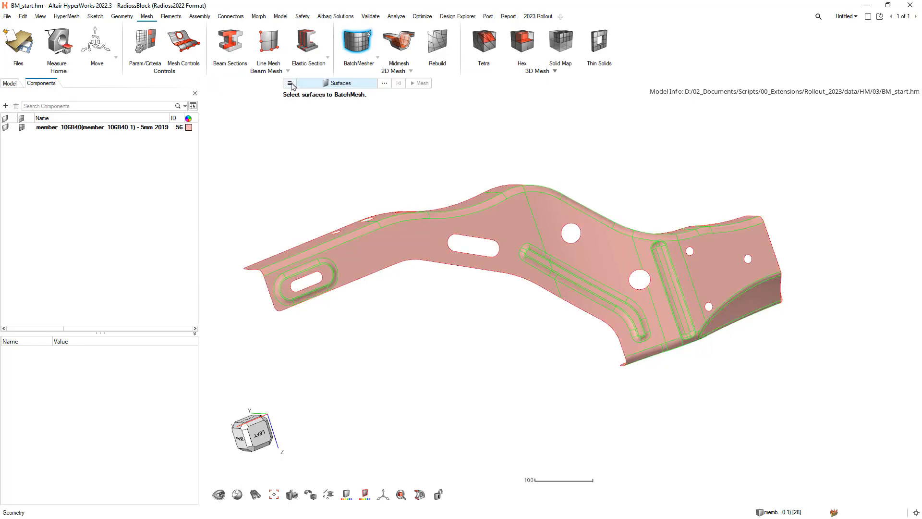
left_click(291, 84)
left_click(308, 121)
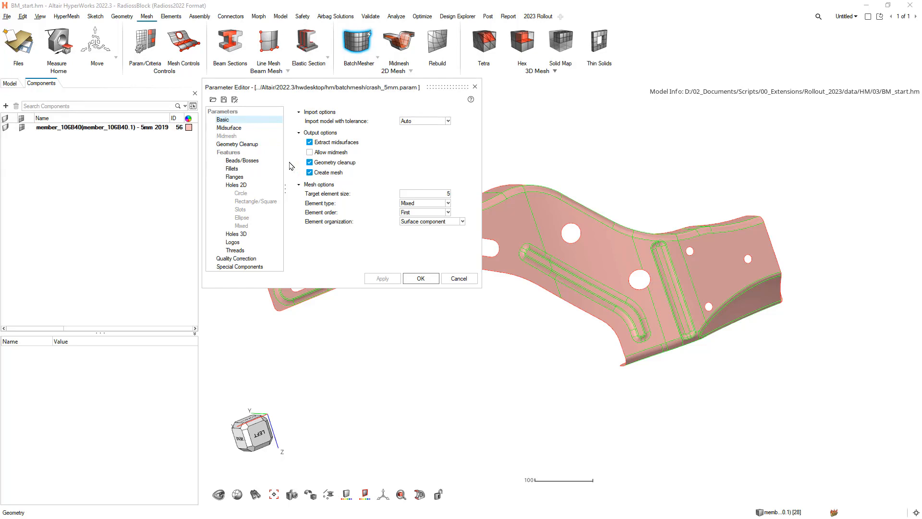
left_click(248, 185)
left_click(308, 112)
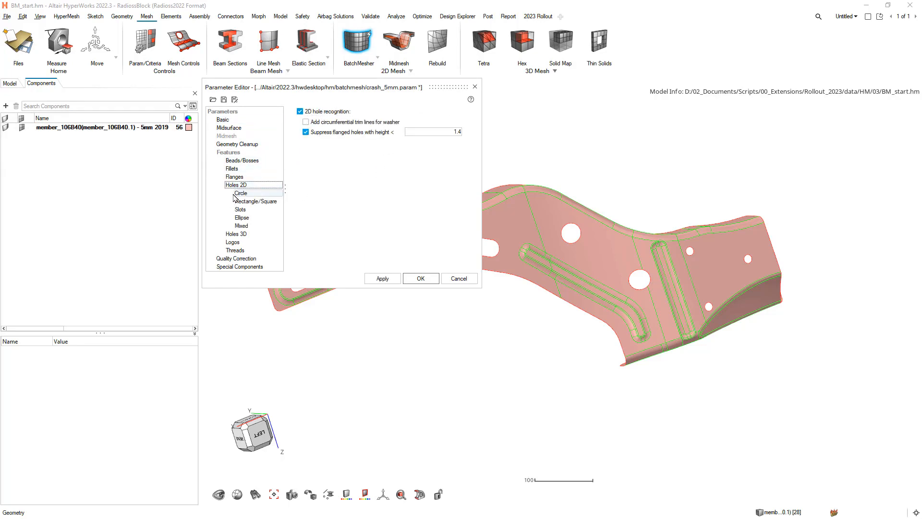
left_click(267, 193)
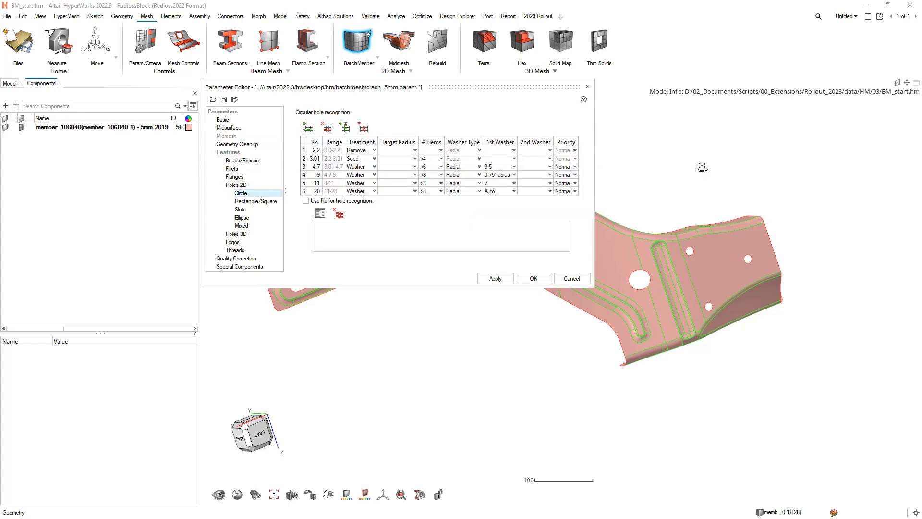
middle_click_drag(702, 169, 694, 237)
right_click_drag(692, 247, 728, 267)
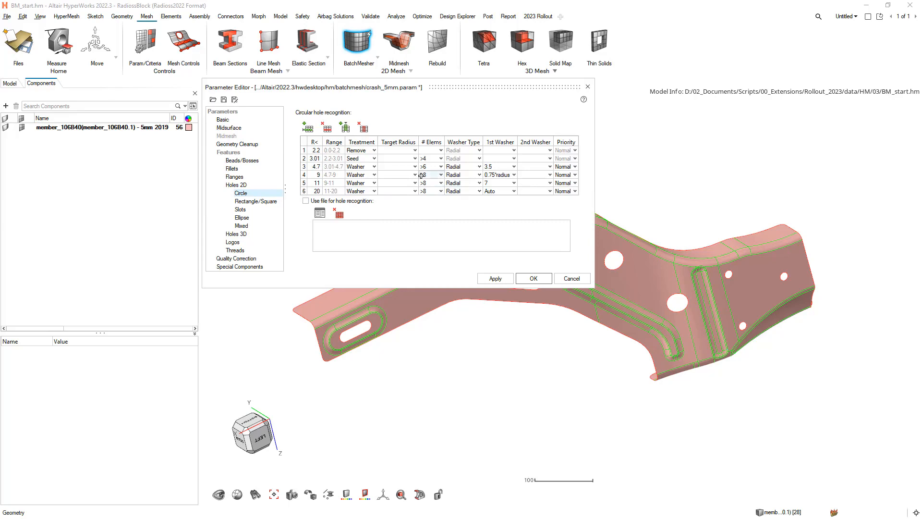
left_click(534, 278)
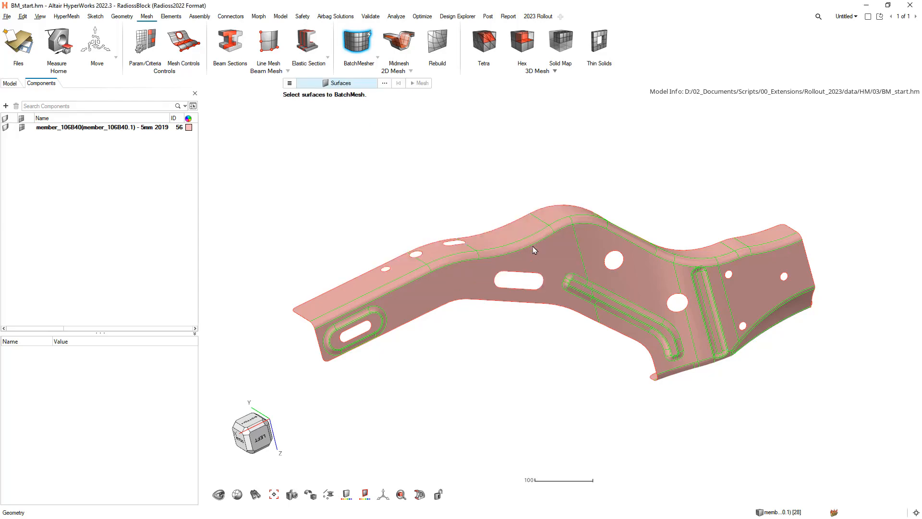
Step: BatchMesh all surfaces of the member part with an element size of 5
left_click_drag(256, 129, 895, 425)
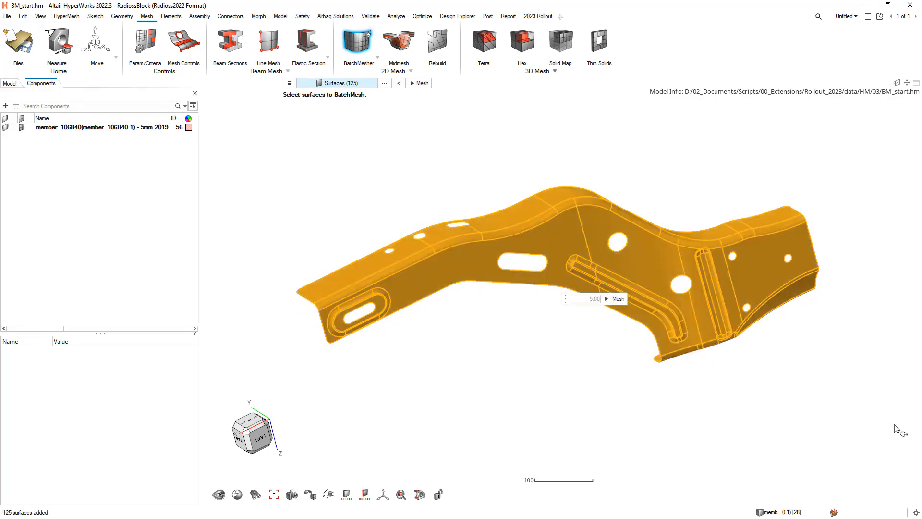
left_click(619, 299)
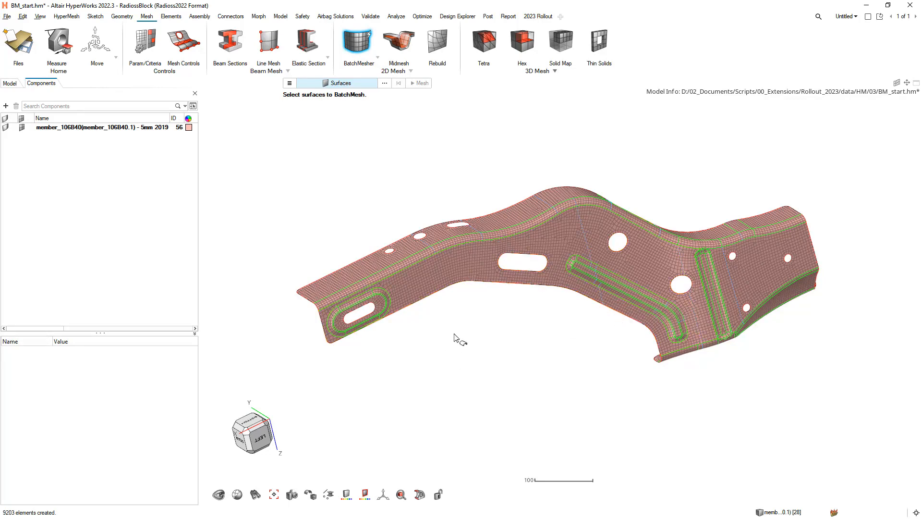
Step: Examine the batch mesh around the circular holes, washers and beads of the member
middle_click_drag(501, 334, 480, 314)
scroll(635, 228, "up", 3)
scroll(634, 228, "up", 1)
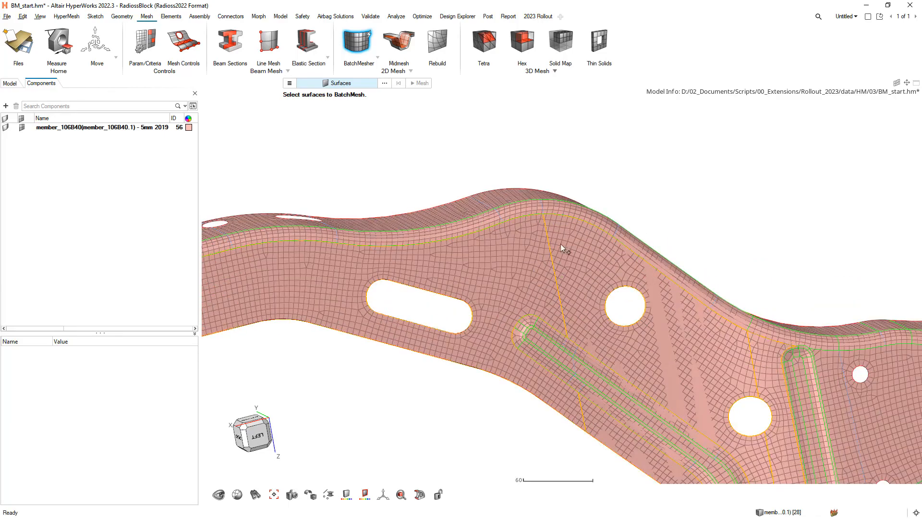
right_click_drag(853, 317, 683, 196)
scroll(819, 296, "up", 5)
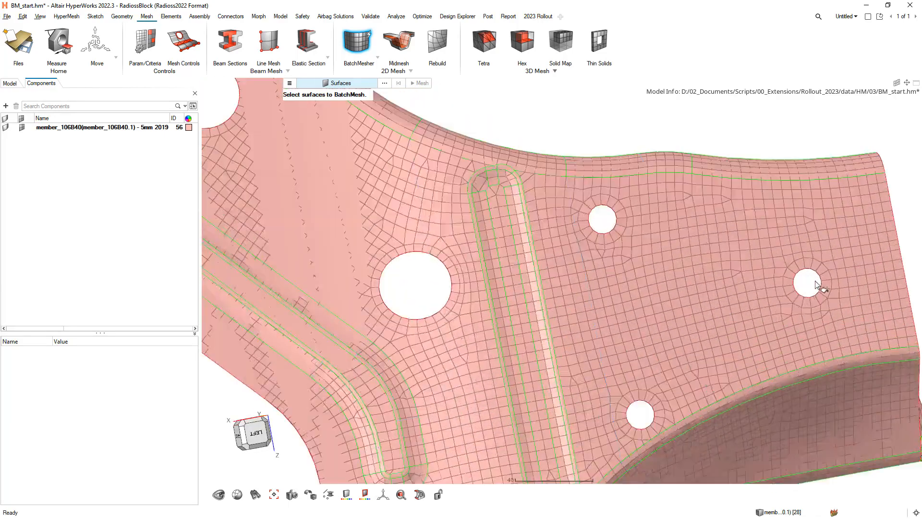
Step: Examine the batch mesh around the small round holes, the bead ends and the slotted holes along the member's flange and web
right_click_drag(809, 306, 830, 179)
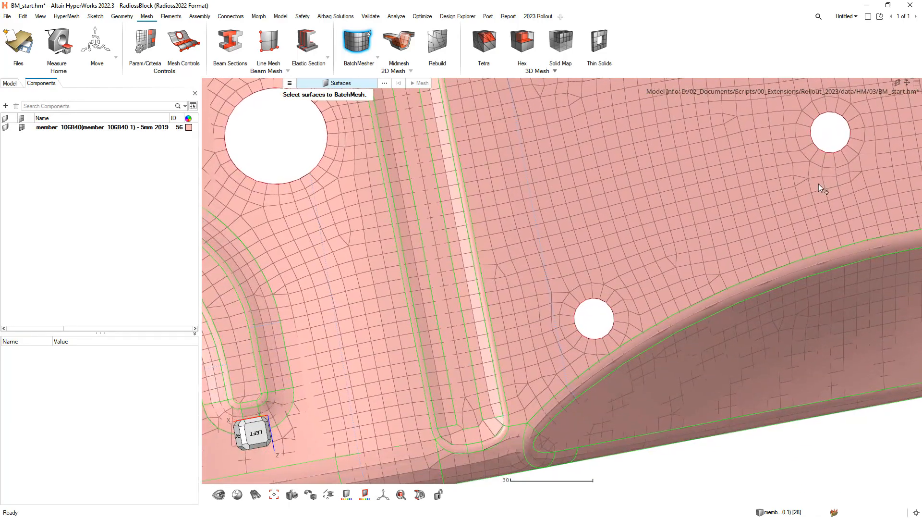
scroll(554, 201, "down", 3)
right_click_drag(555, 201, 716, 271)
middle_click_drag(595, 221, 619, 269)
mouse_move(520, 268)
right_mouse_down()
mouse_move(551, 290)
mouse_move(726, 346)
right_mouse_up()
right_click_drag(530, 317, 722, 297)
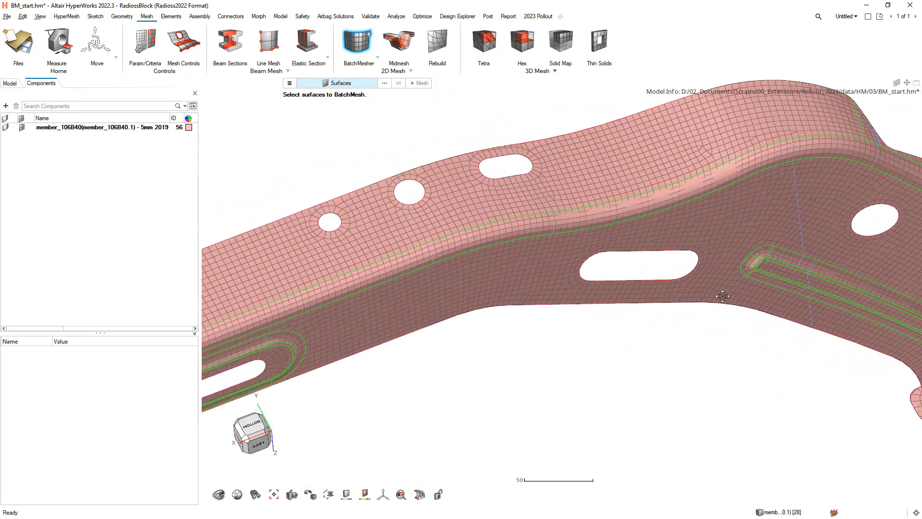
scroll(696, 274, "down", 2)
Step: Leave BatchMesher and colour the member's mesh by Element Quality
left_click(176, 17)
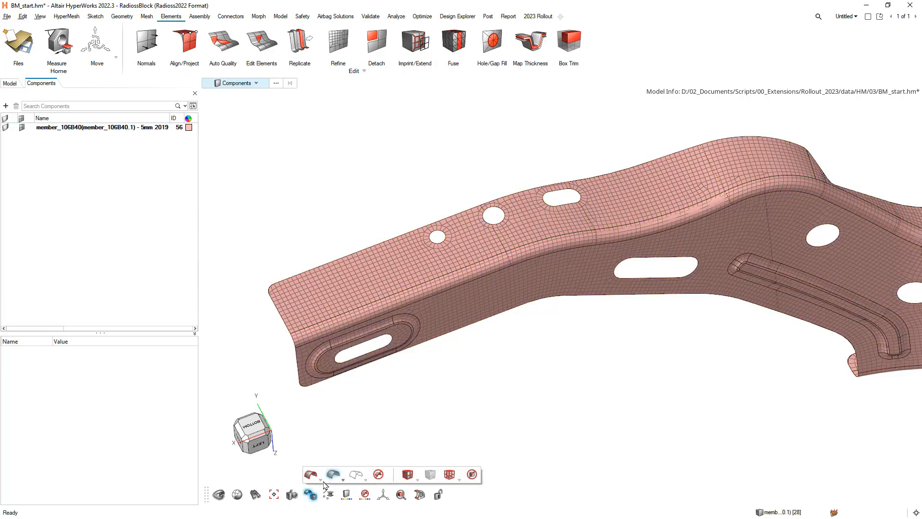
mouse_move(330, 499)
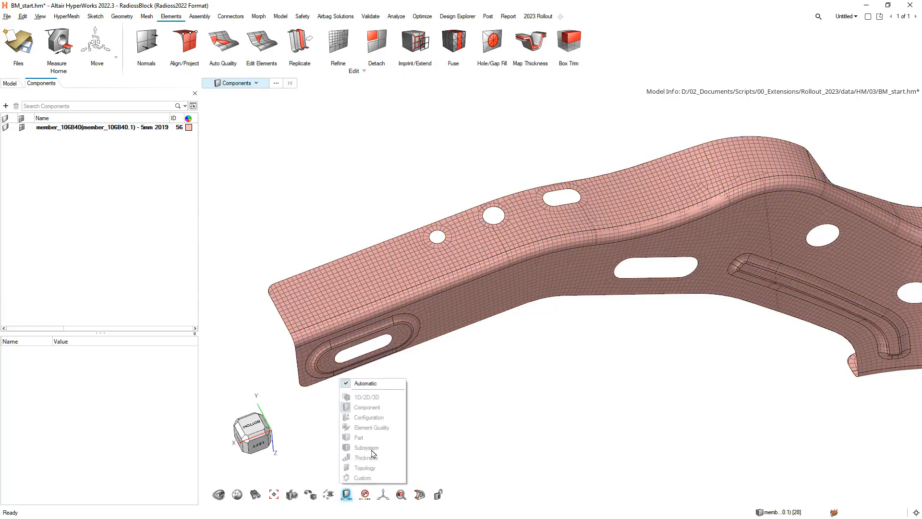
left_click(381, 427)
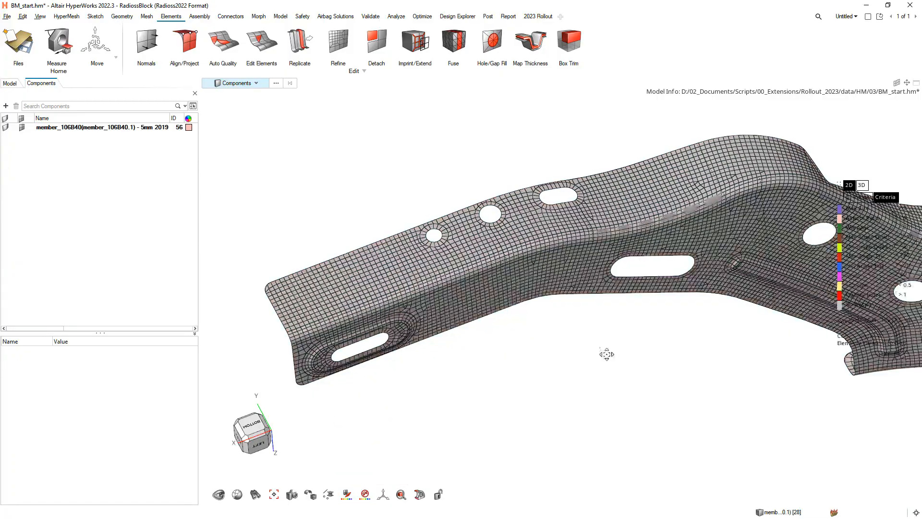
Step: Check the member's mesh for failed elements against the 2D quality criteria, from the beaded slot end to the opposite end
right_click_drag(608, 354, 439, 311)
scroll(581, 332, "down", 3)
middle_click_drag(674, 348, 572, 281)
scroll(433, 188, "up", 6)
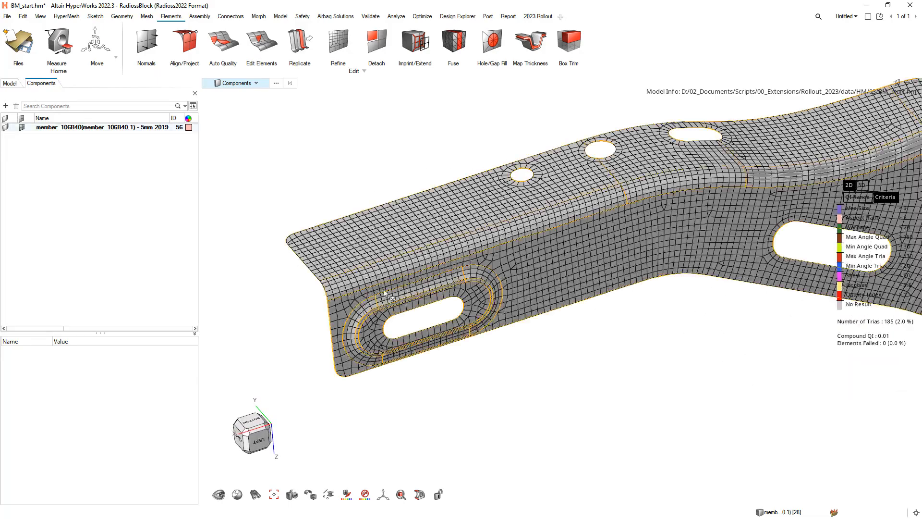
right_click_drag(298, 301, 219, 253)
scroll(490, 331, "down", 4)
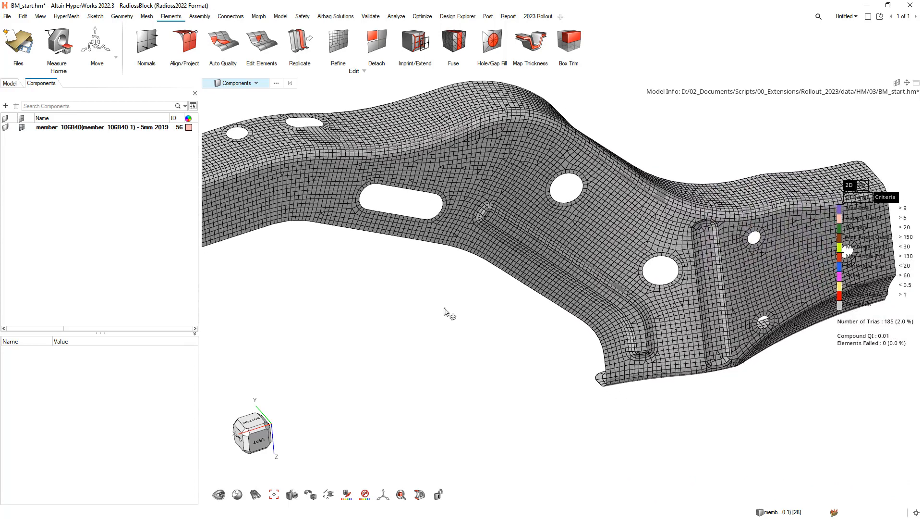
right_click_drag(810, 352, 764, 352)
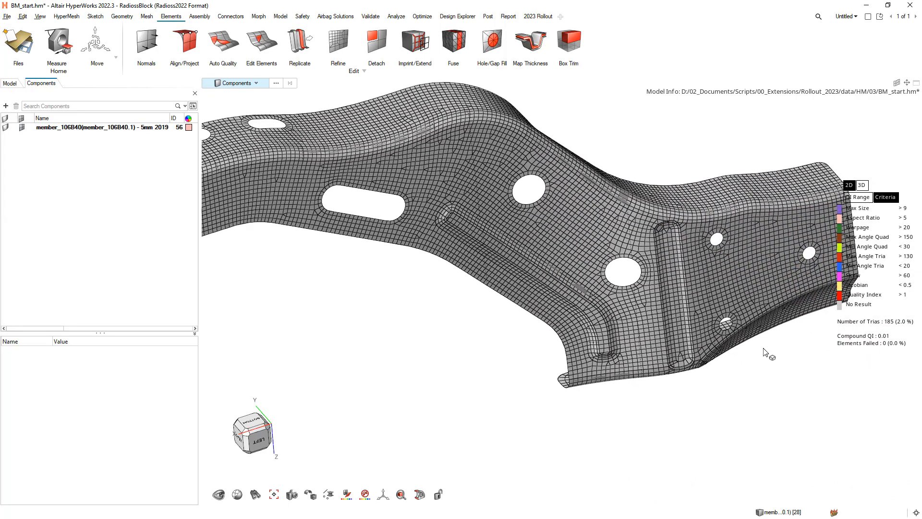